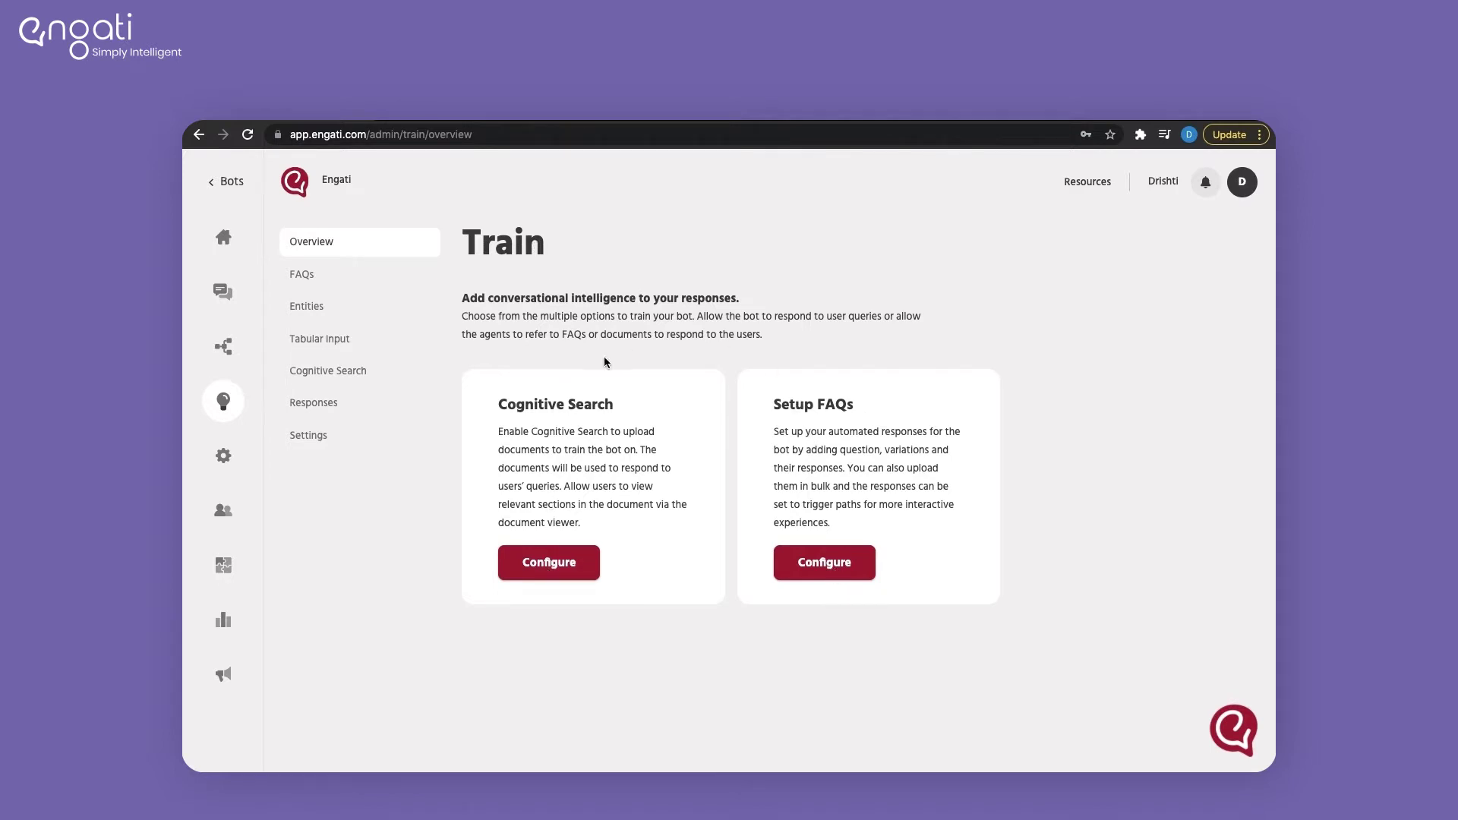
# Start a new FAQ in the default category with the question "What is a chatbot?"
pyautogui.click(339, 282)
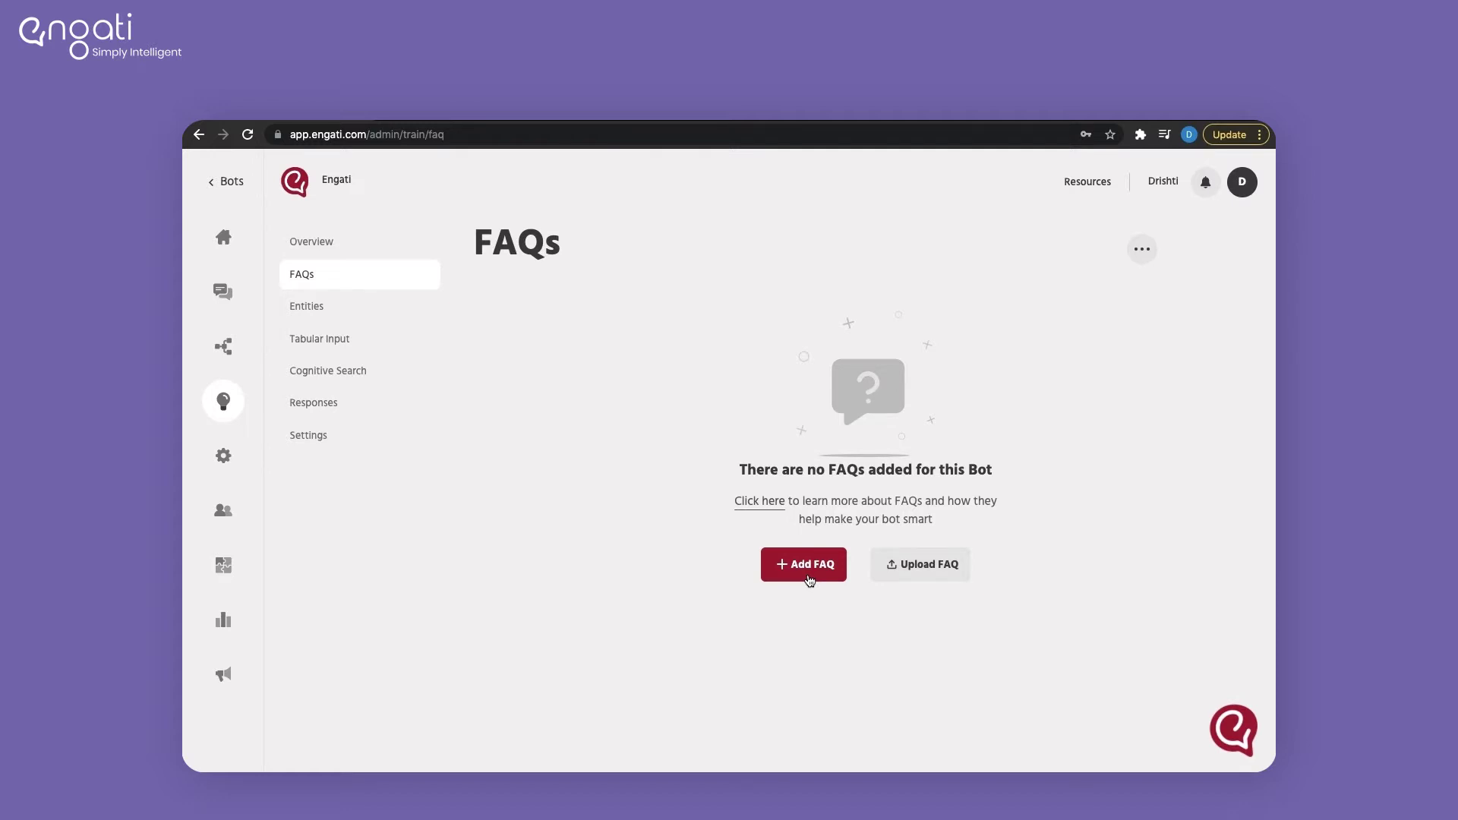
pyautogui.click(810, 581)
pyautogui.click(614, 360)
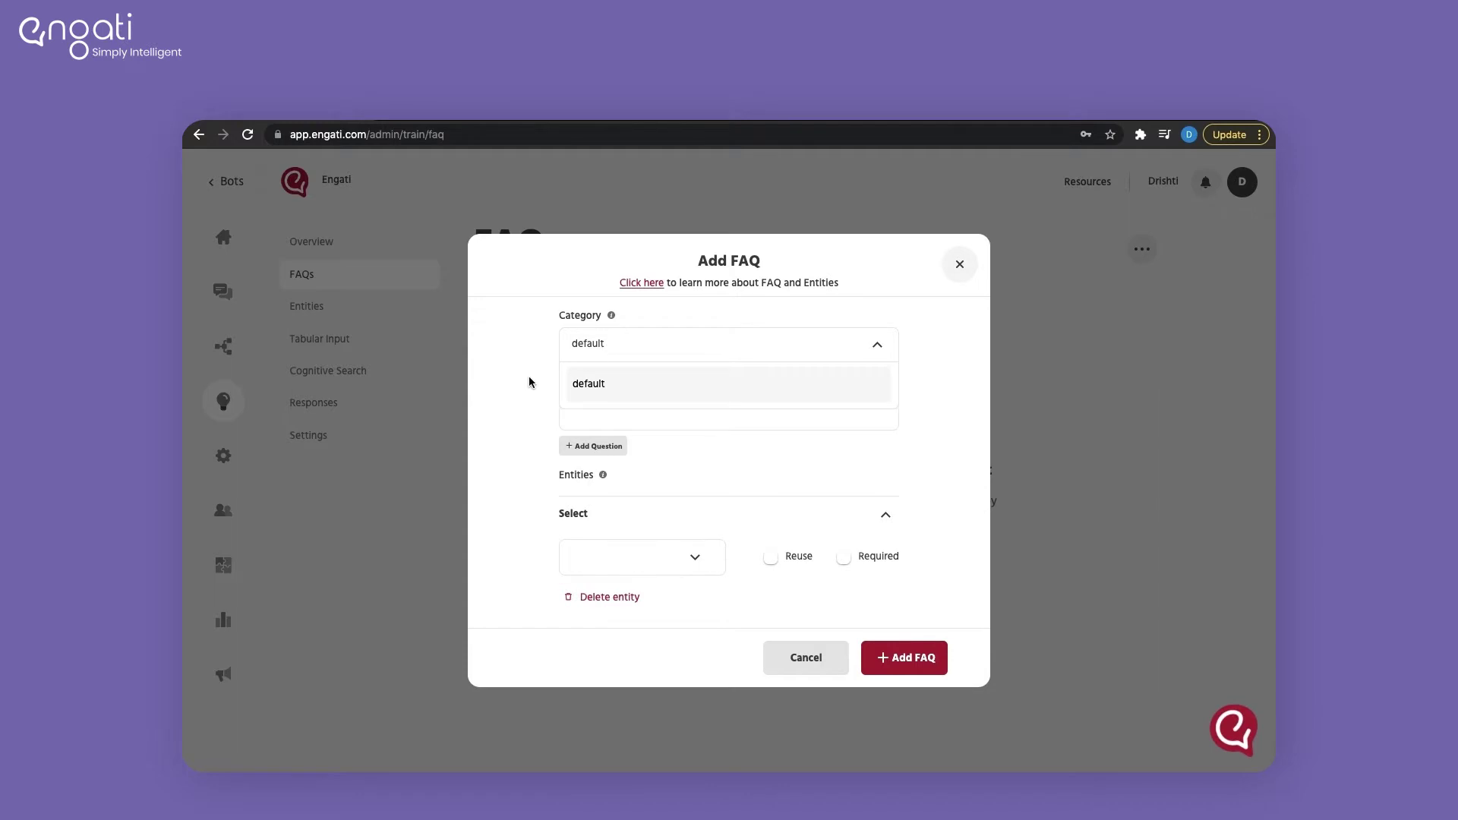
pyautogui.click(617, 381)
pyautogui.scroll(-1, 616, 378)
pyautogui.click(617, 378)
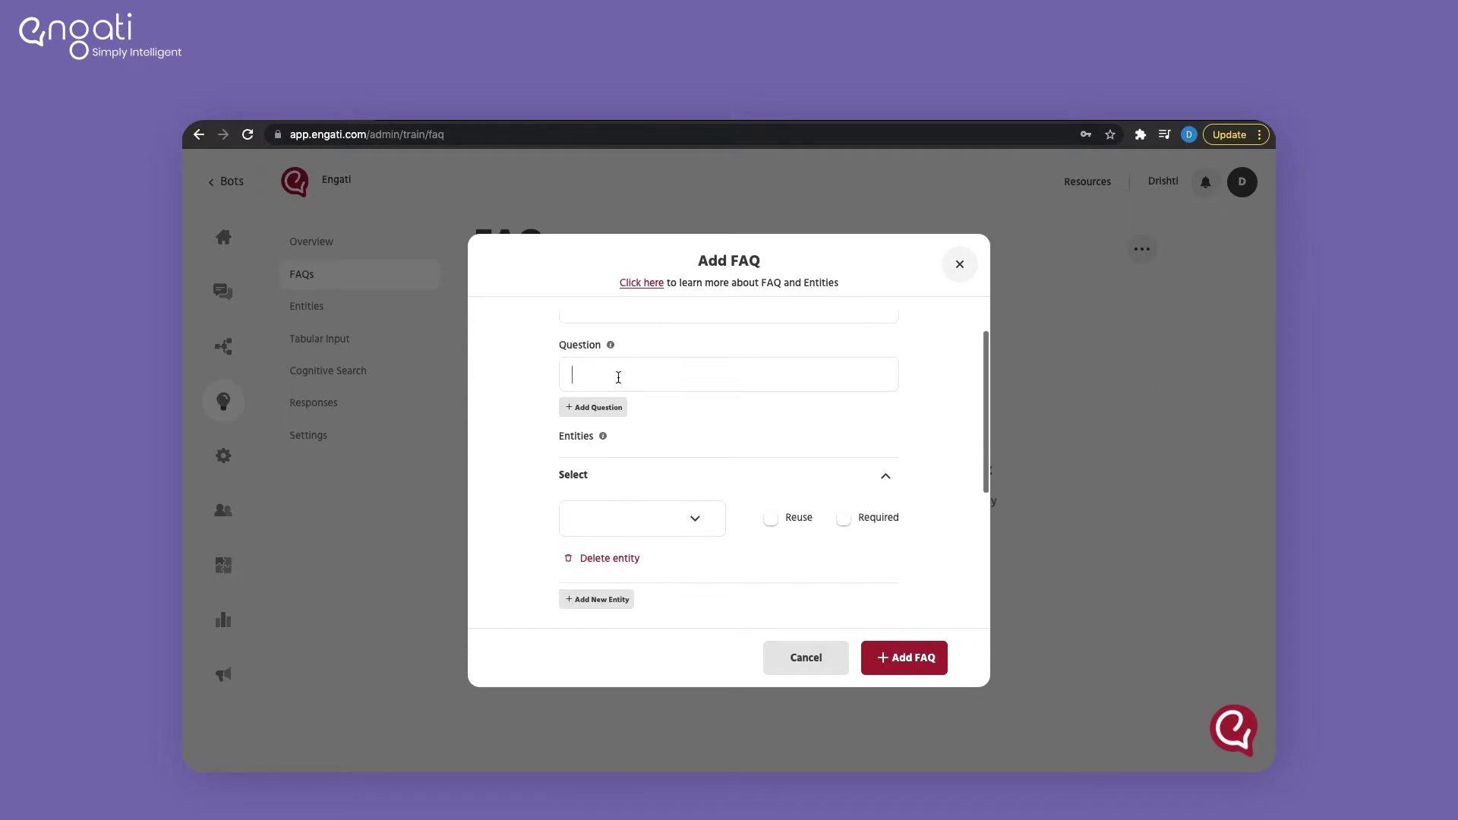
pyautogui.write('What is a chatbot?')
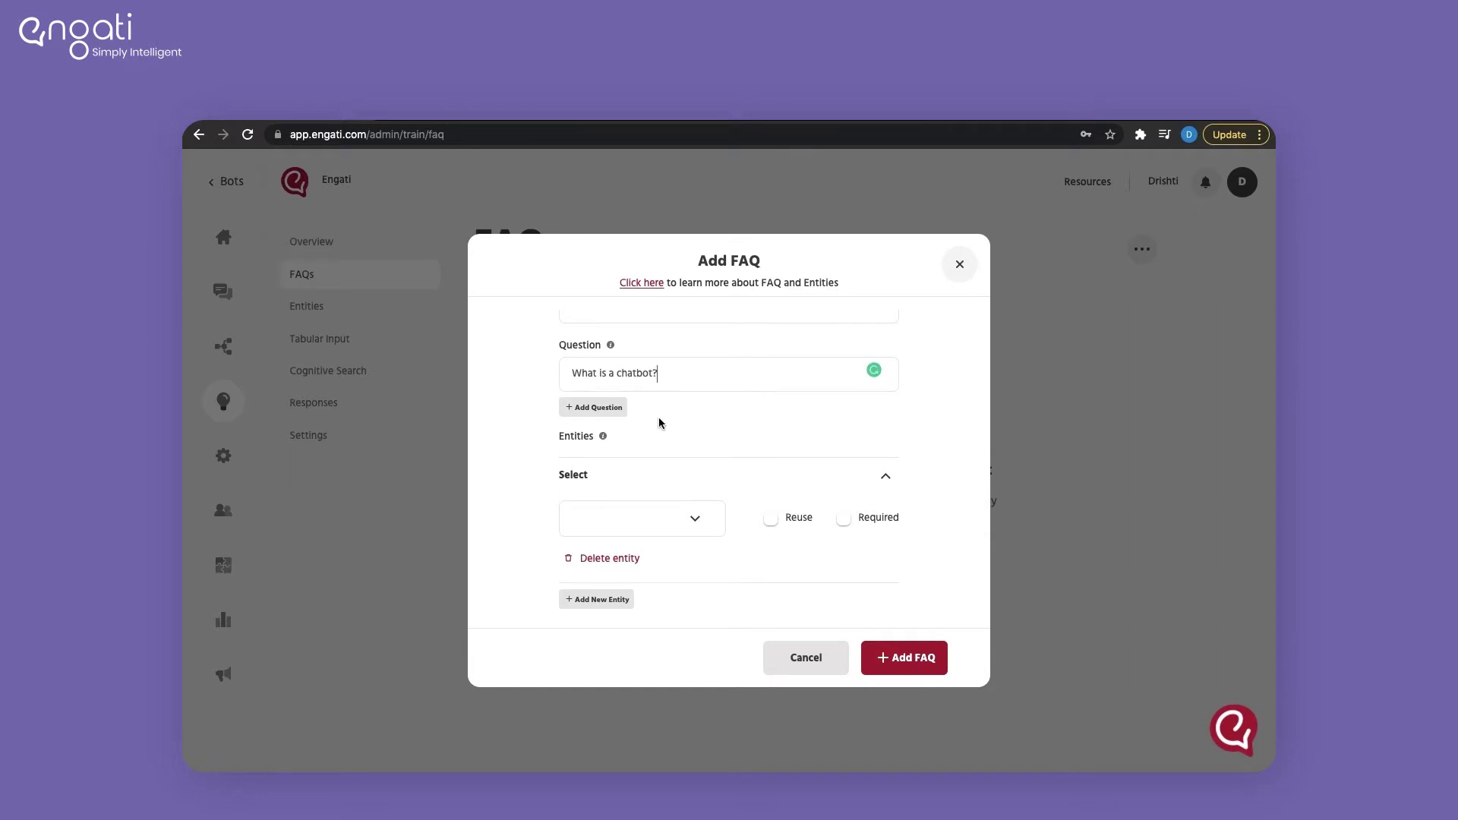
# Try the Path response type for the chatbot question, and set the response type to Message
pyautogui.scroll(-3, 657, 419)
pyautogui.click(610, 448)
pyautogui.click(603, 515)
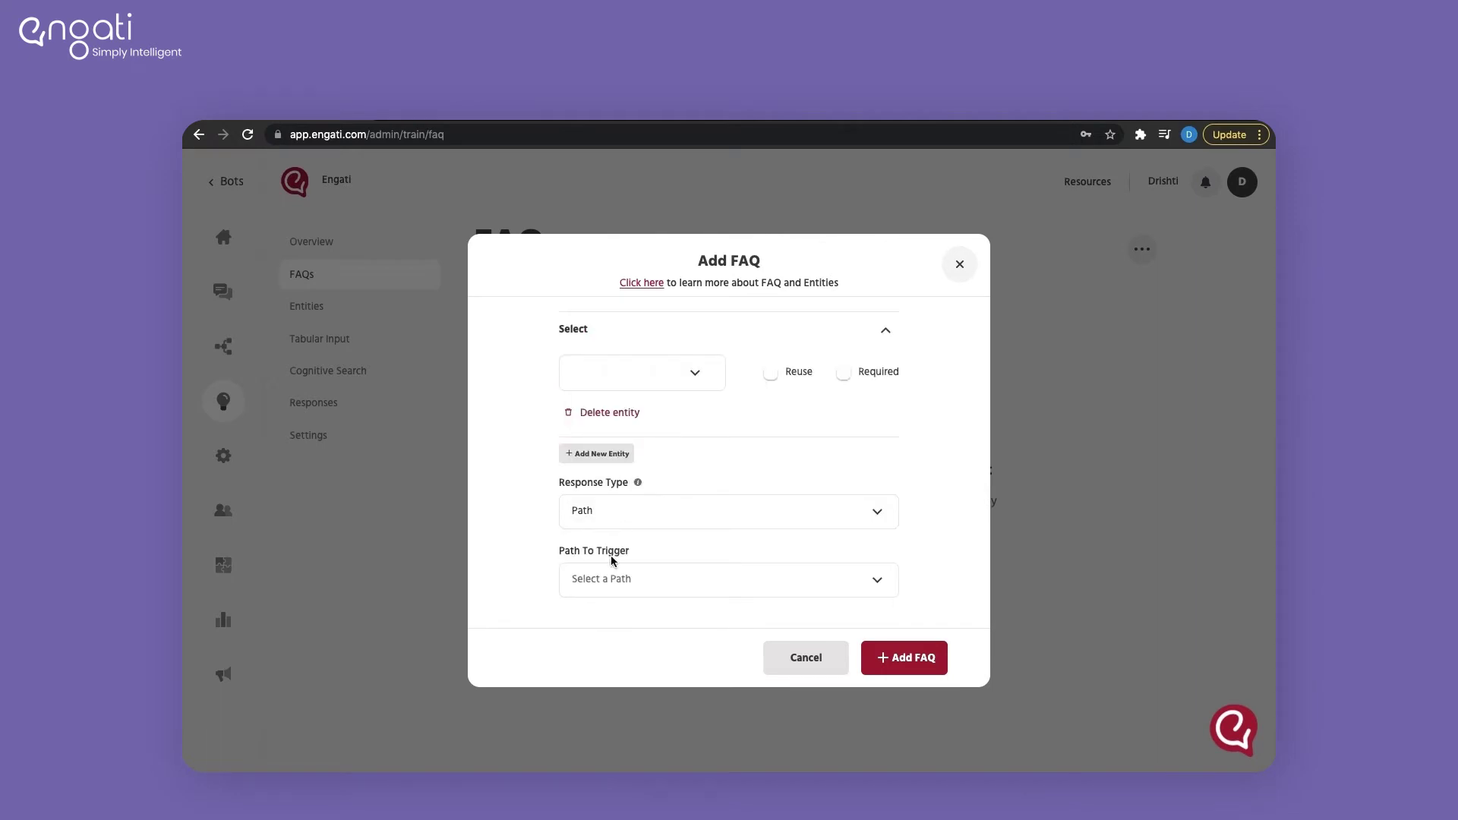
pyautogui.click(614, 579)
pyautogui.scroll(1, 619, 658)
pyautogui.click(527, 582)
pyautogui.click(657, 508)
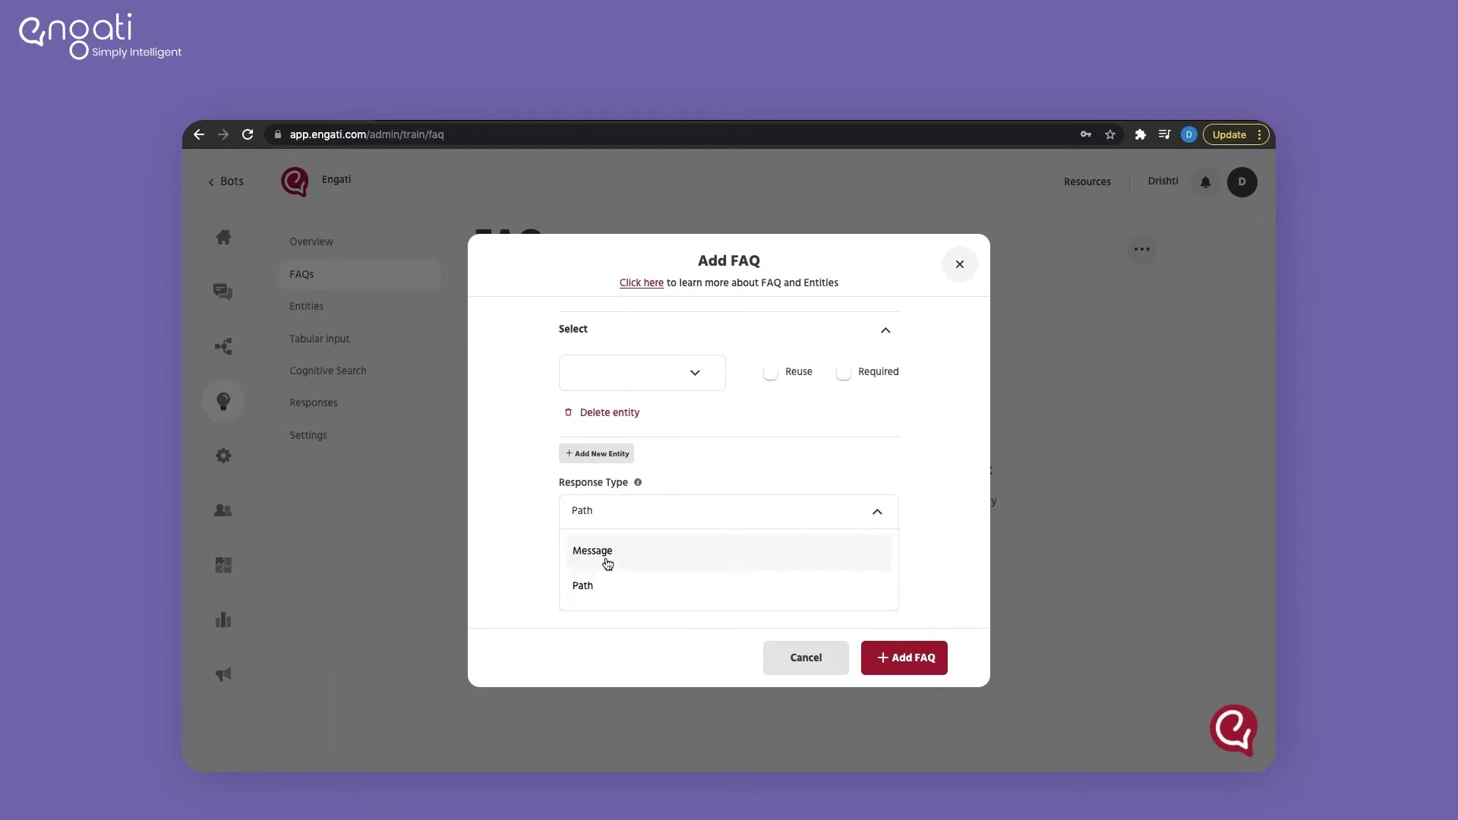
pyautogui.click(604, 557)
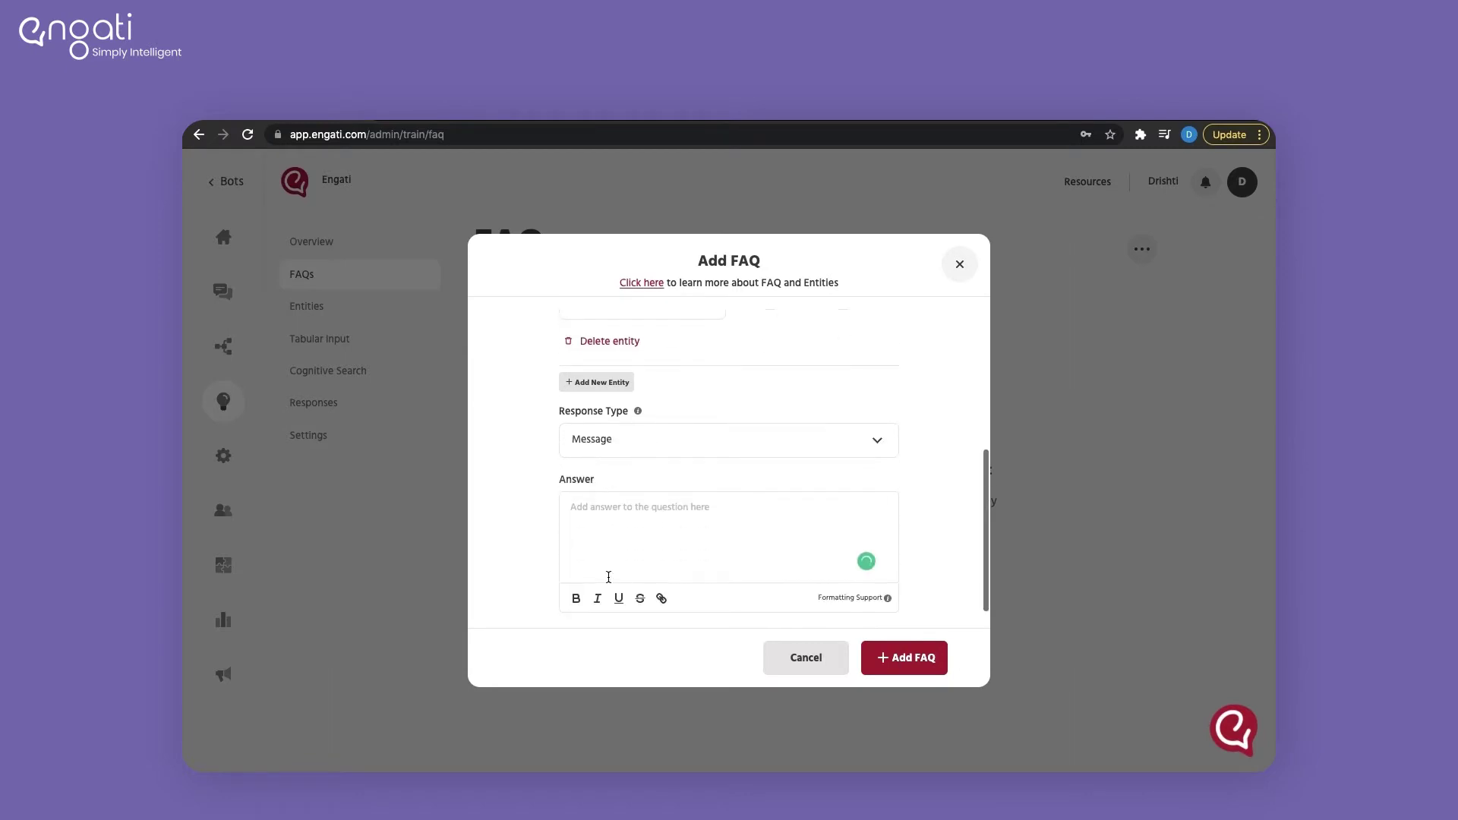
# Enter the answer "A chatbot simulates human conversations" and add the FAQ
pyautogui.write('A chatbot simulates human conversai')
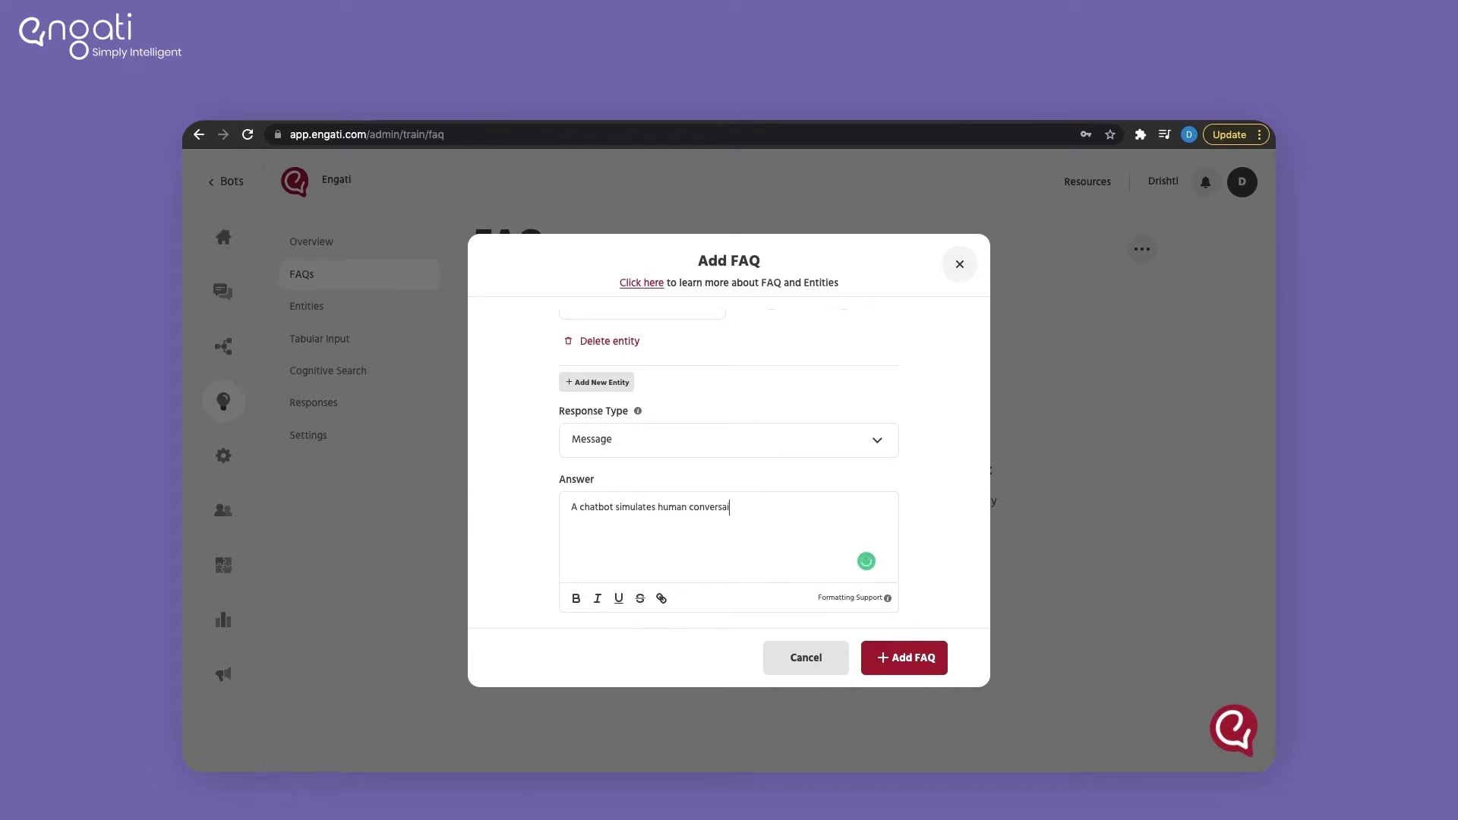
pyautogui.press('BackSpace')
pyautogui.write('tions')
pyautogui.click(914, 667)
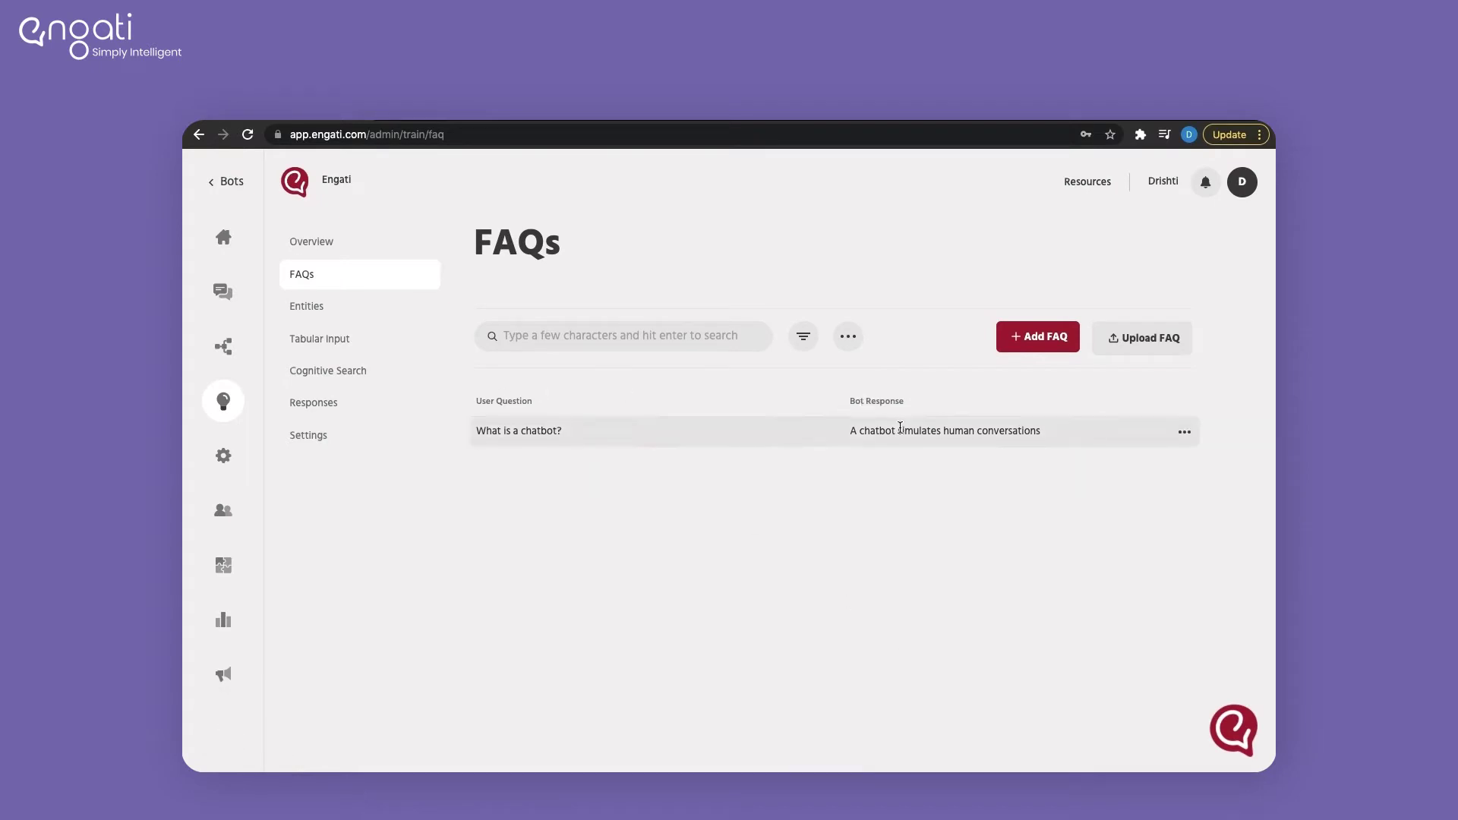
# Add "chatbot" and "automation" as custom synonyms in the FAQ synonym configuration
pyautogui.click(850, 348)
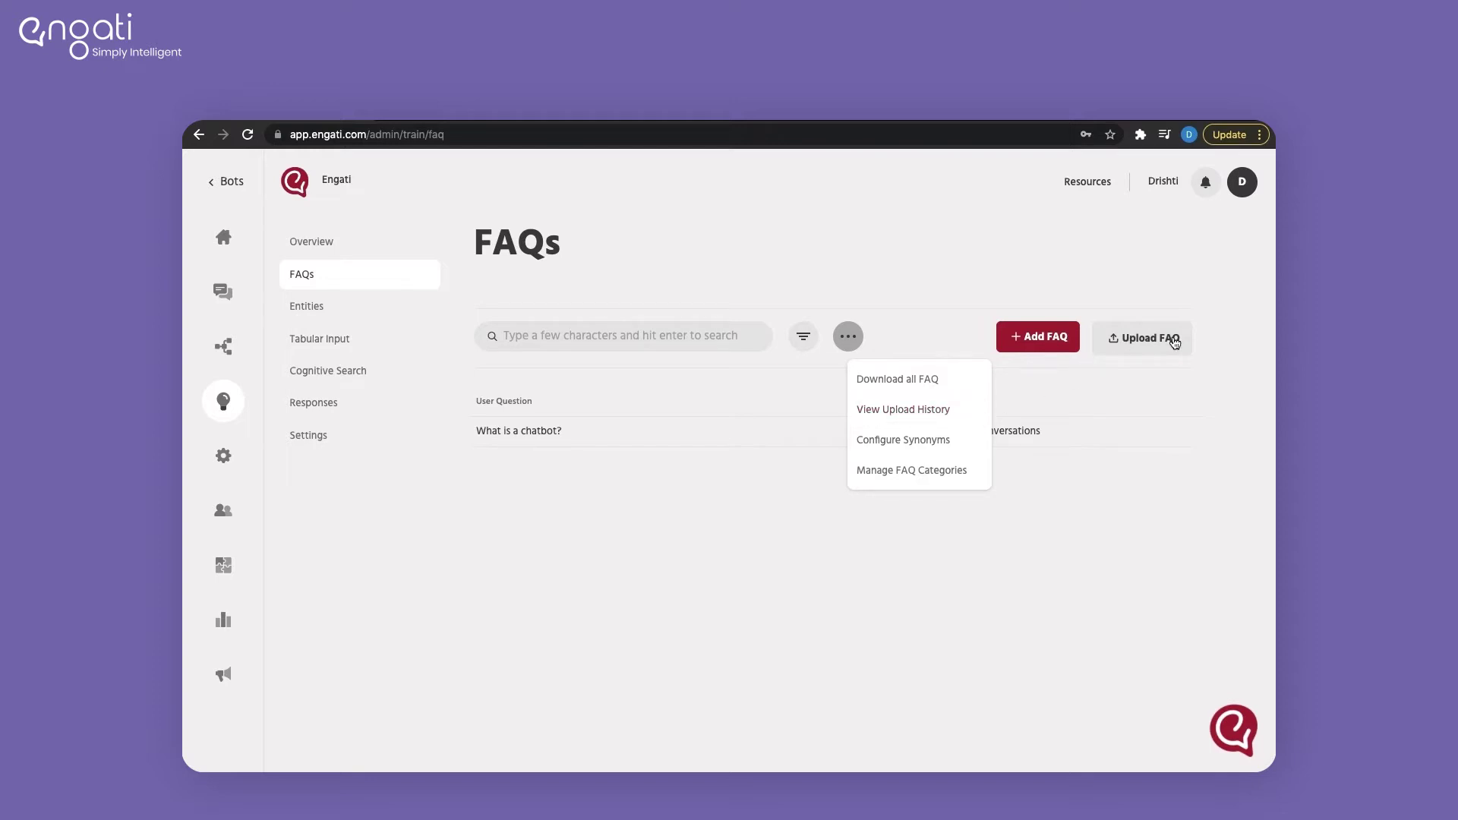
pyautogui.click(887, 445)
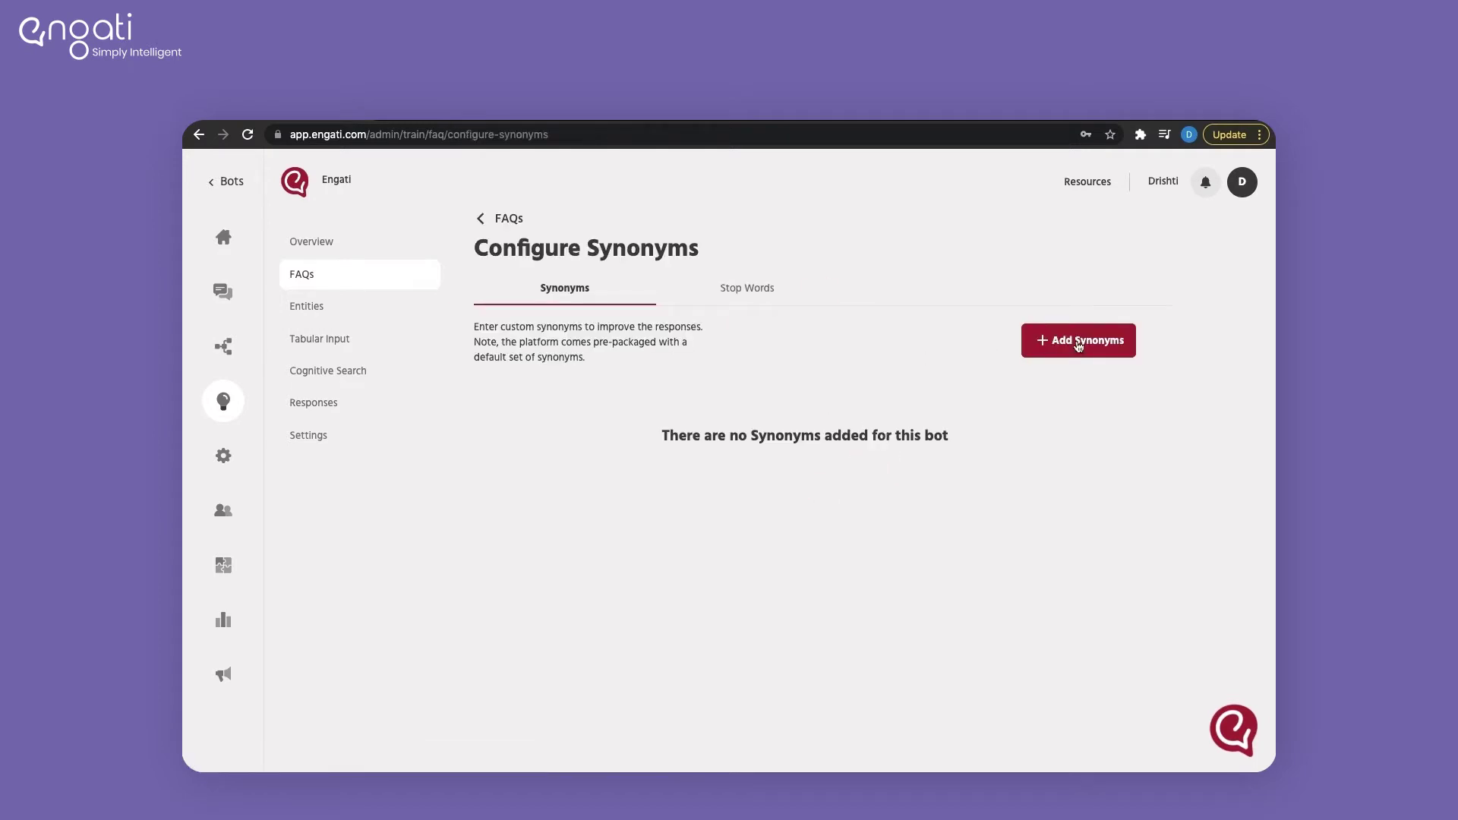
pyautogui.click(1080, 346)
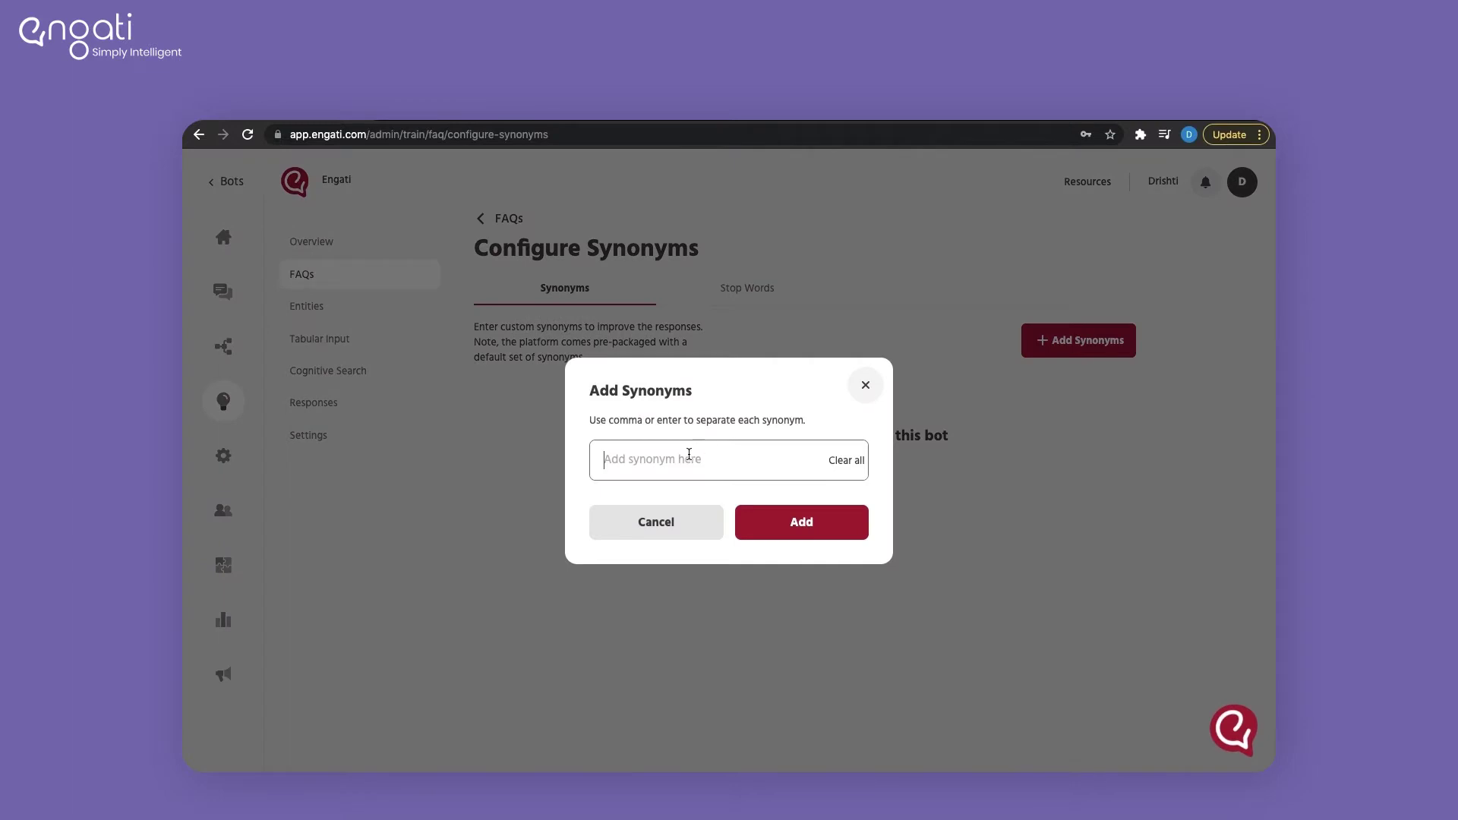
pyautogui.write('chatbot')
pyautogui.press('Return')
pyautogui.write('automation')
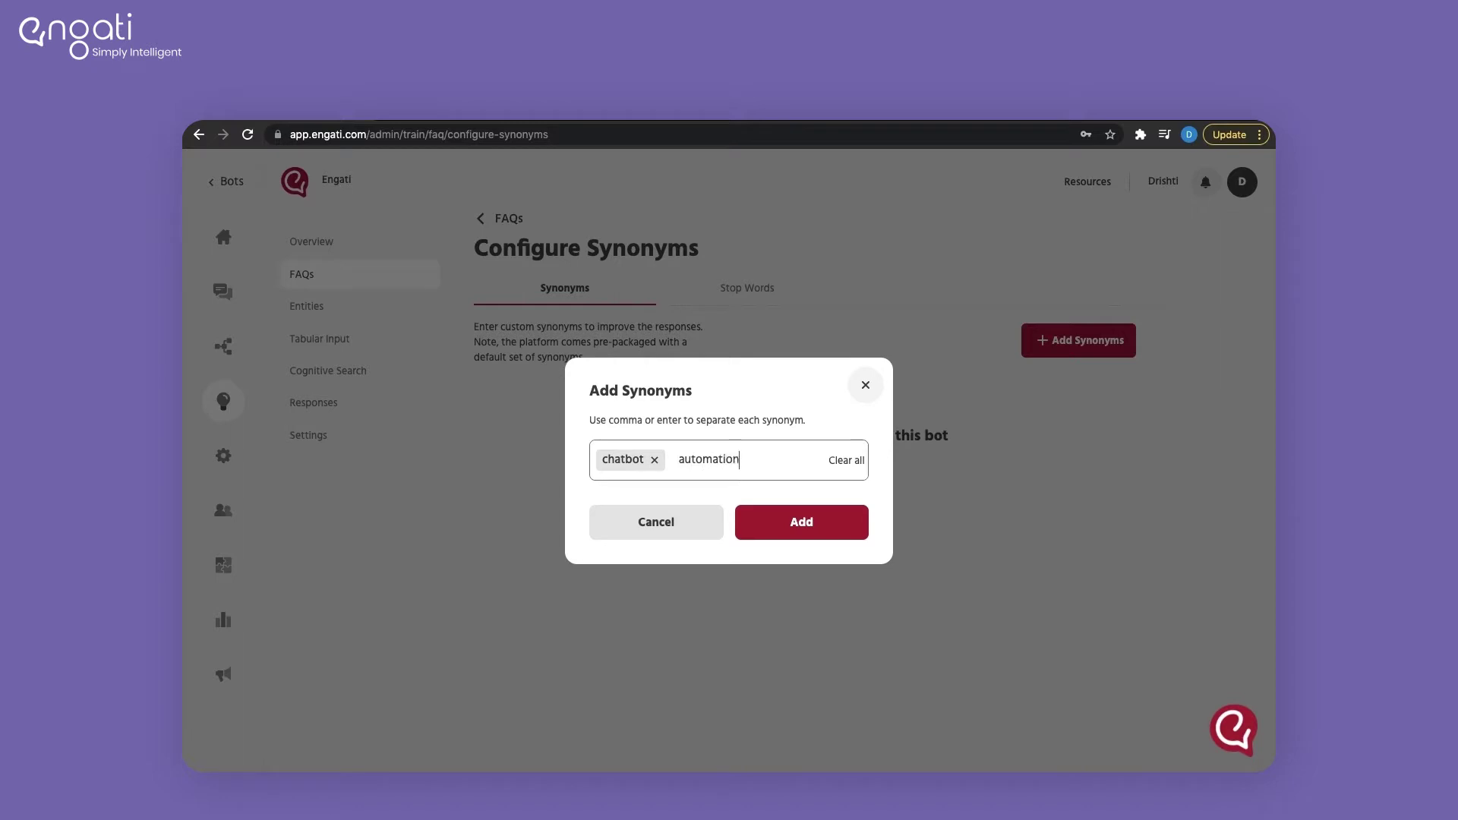
pyautogui.press('Return')
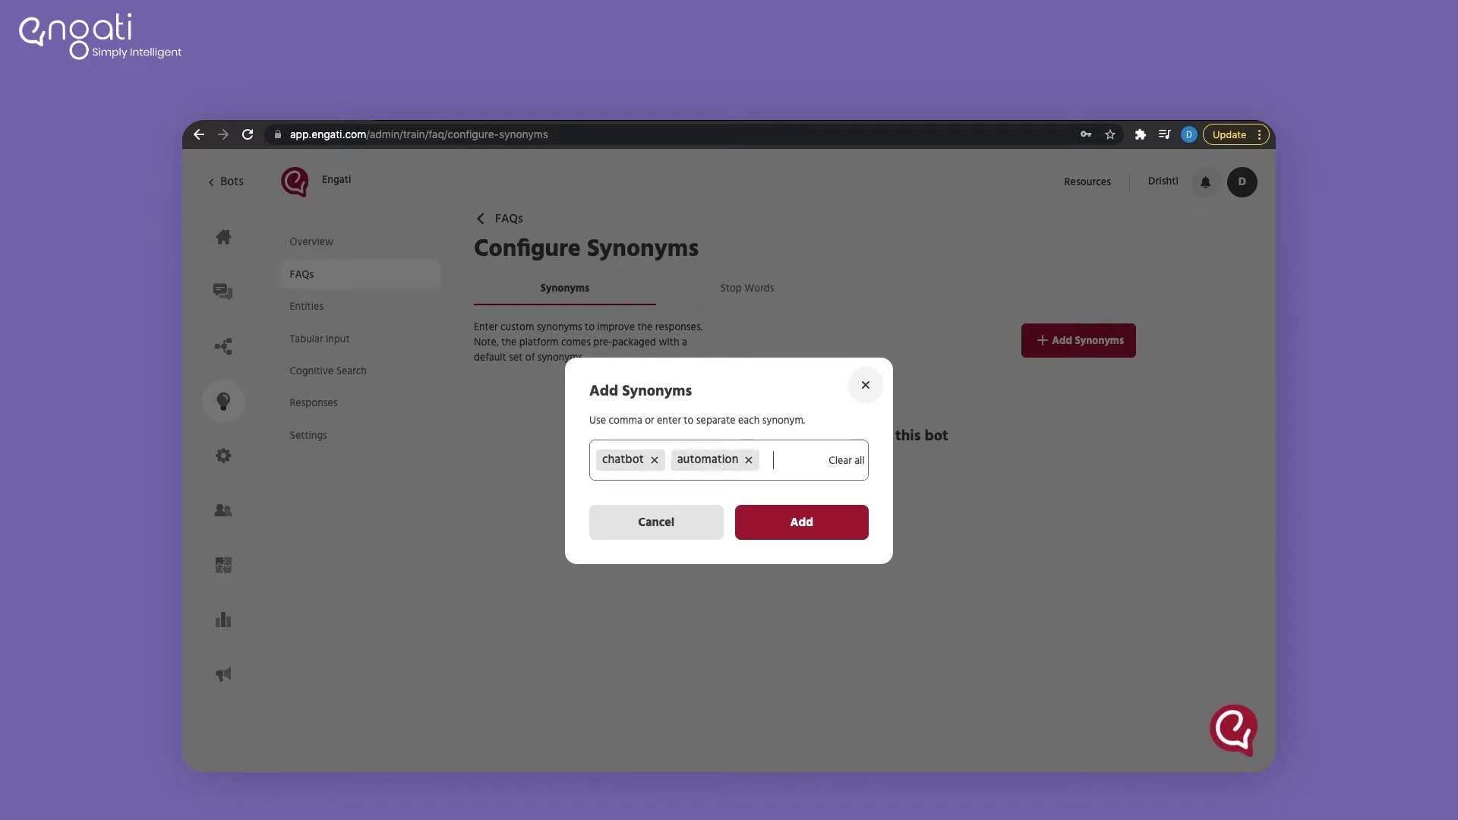
pyautogui.click(775, 521)
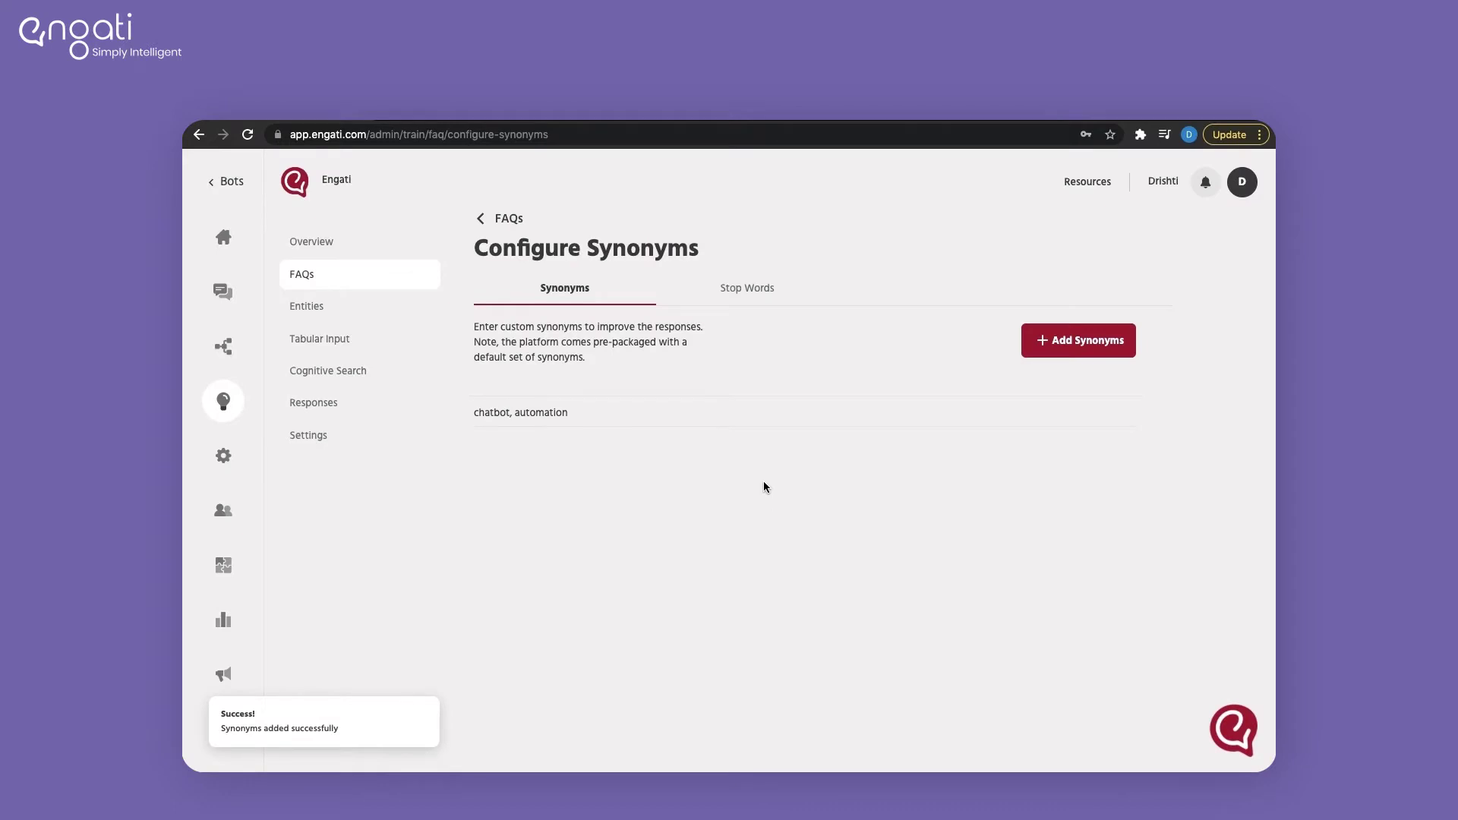
# Review the bot's list of stop words and return to the FAQ list
pyautogui.click(746, 290)
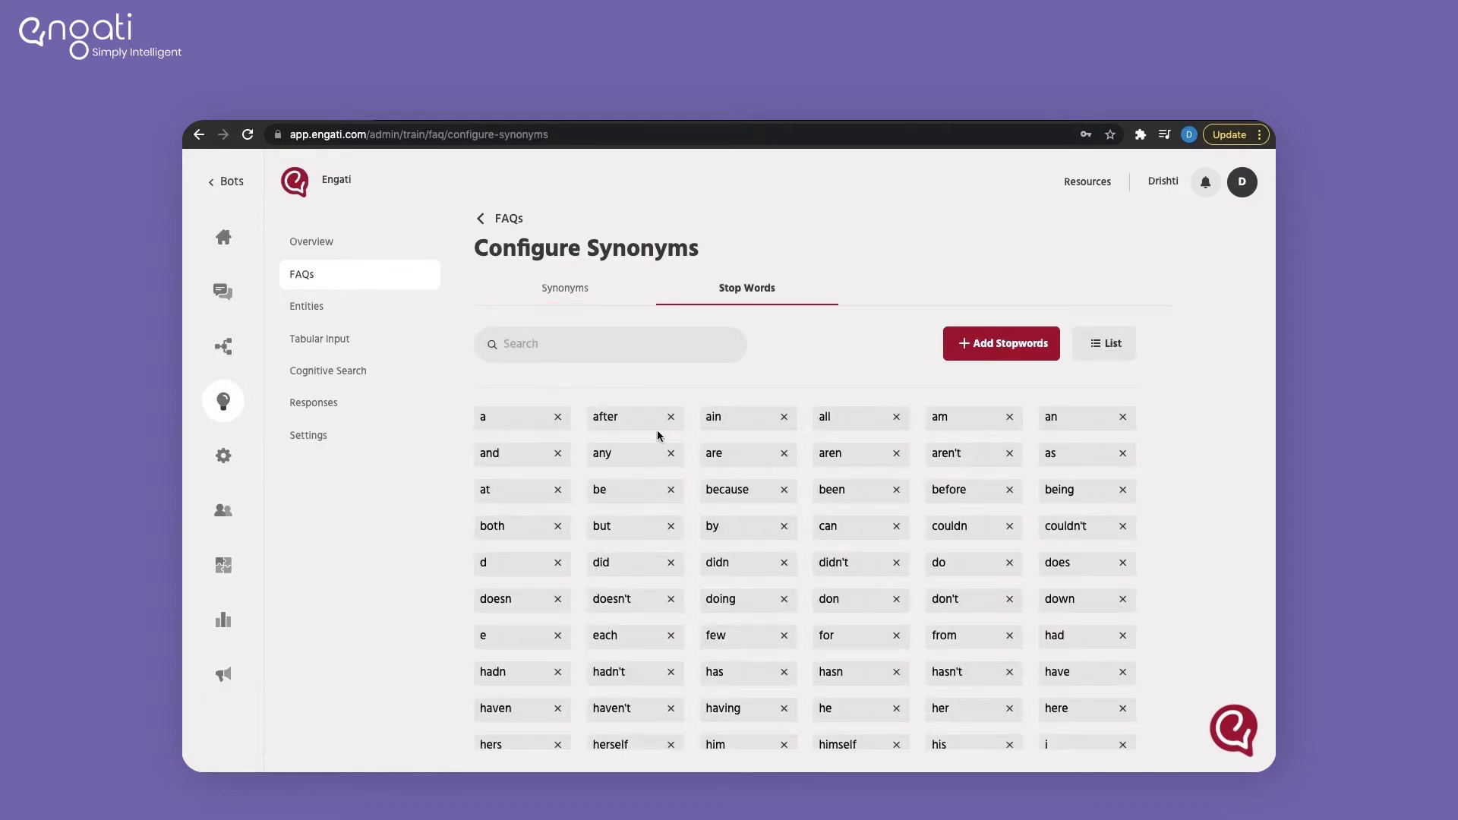
pyautogui.scroll(-8, 636, 433)
pyautogui.scroll(-4, 636, 429)
pyautogui.scroll(15, 636, 427)
pyautogui.click(583, 302)
pyautogui.click(486, 219)
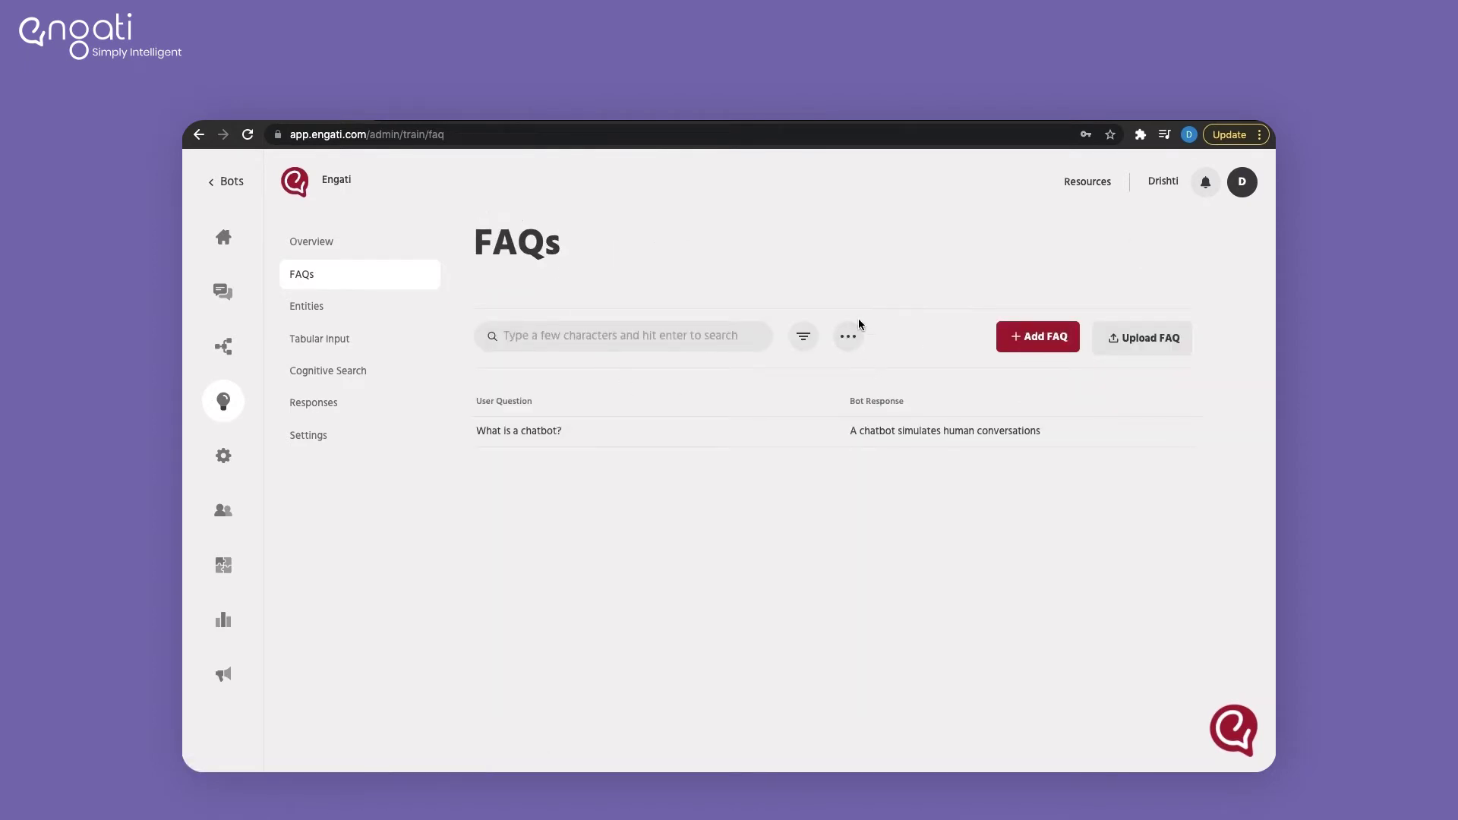
# Add a new FAQ category named "billing"
pyautogui.click(848, 337)
pyautogui.click(912, 471)
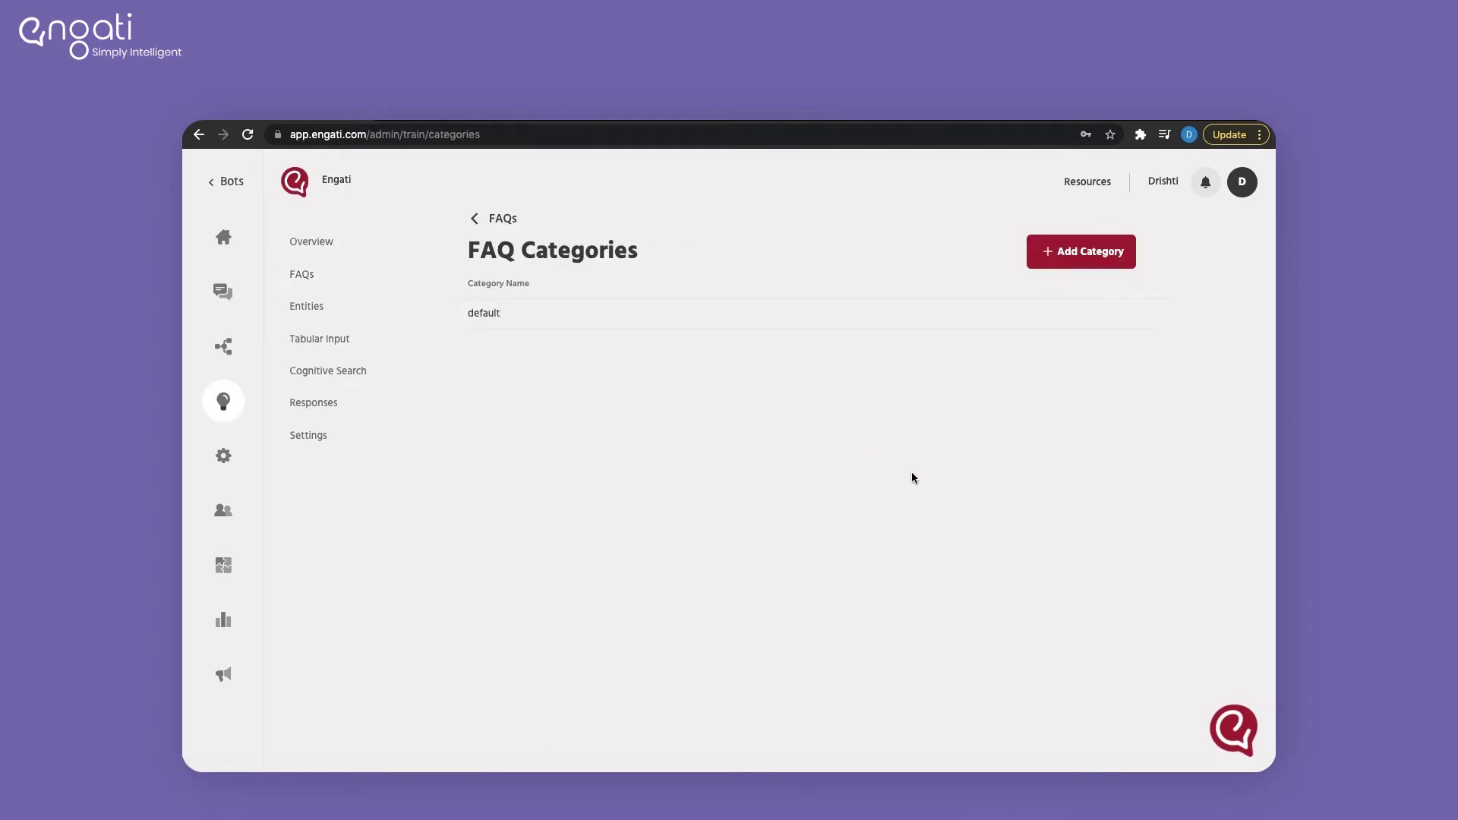
pyautogui.click(1082, 267)
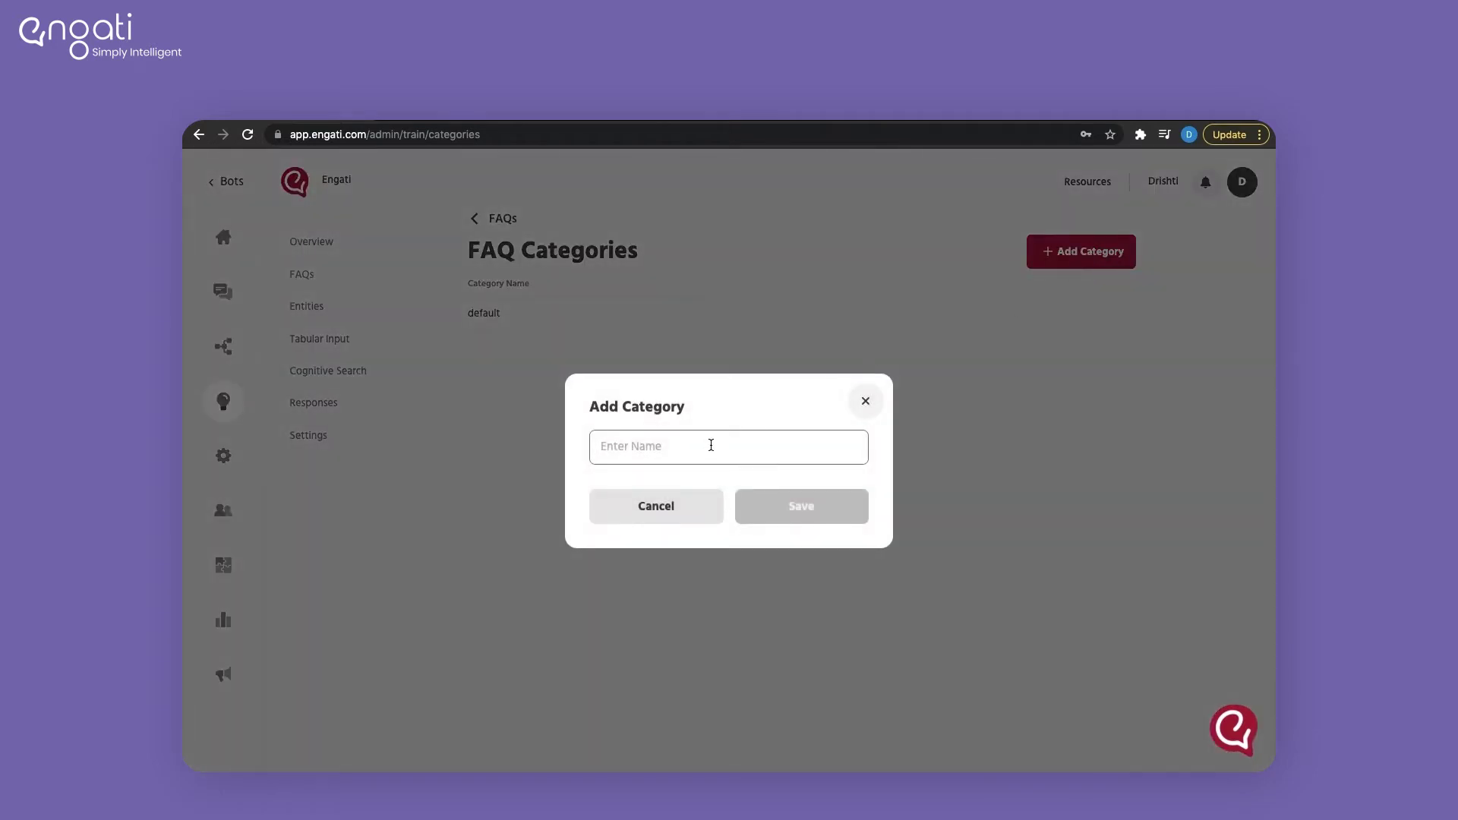
pyautogui.click(711, 445)
pyautogui.write('billing')
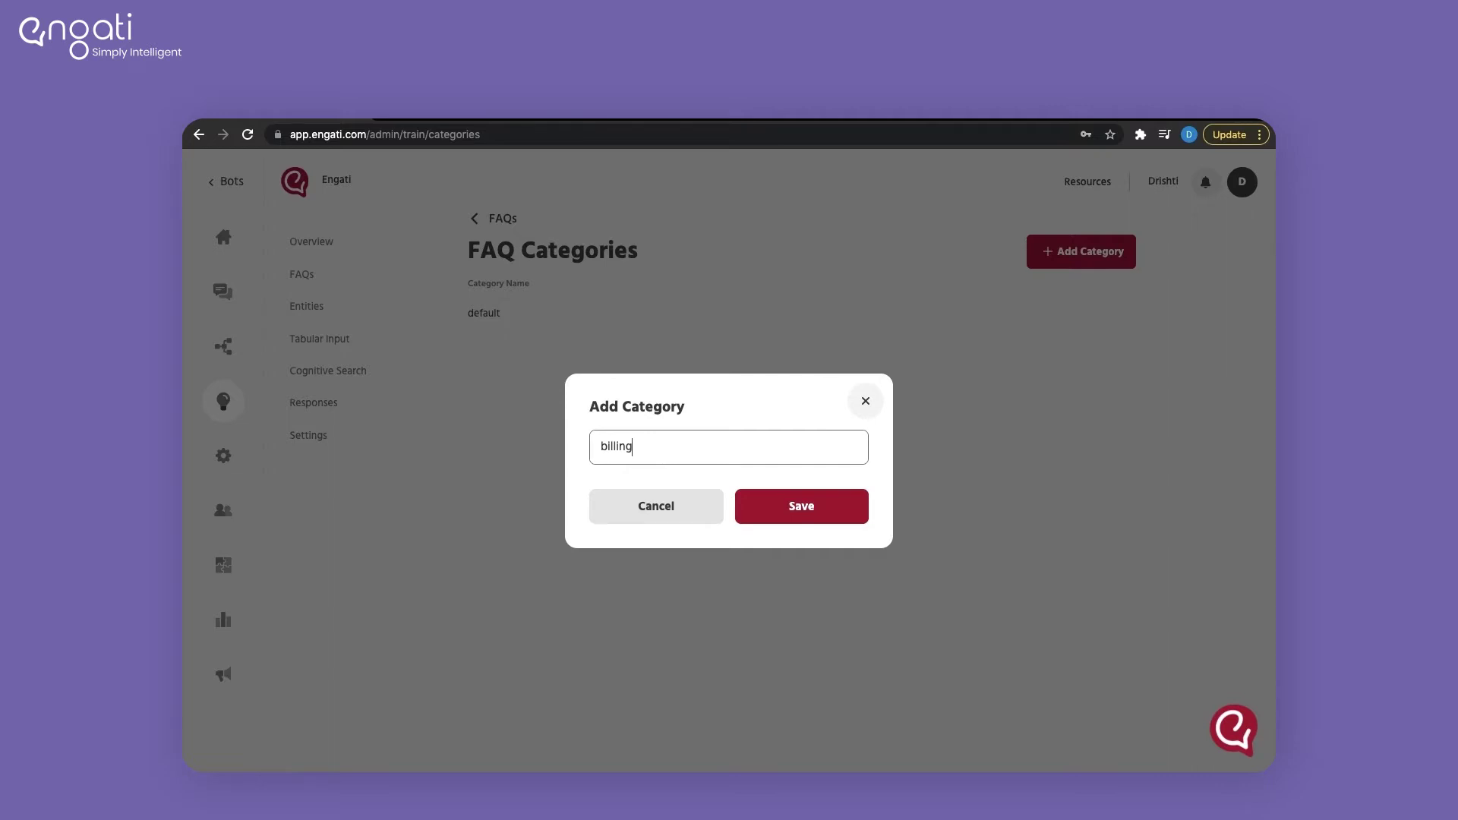
pyautogui.click(845, 501)
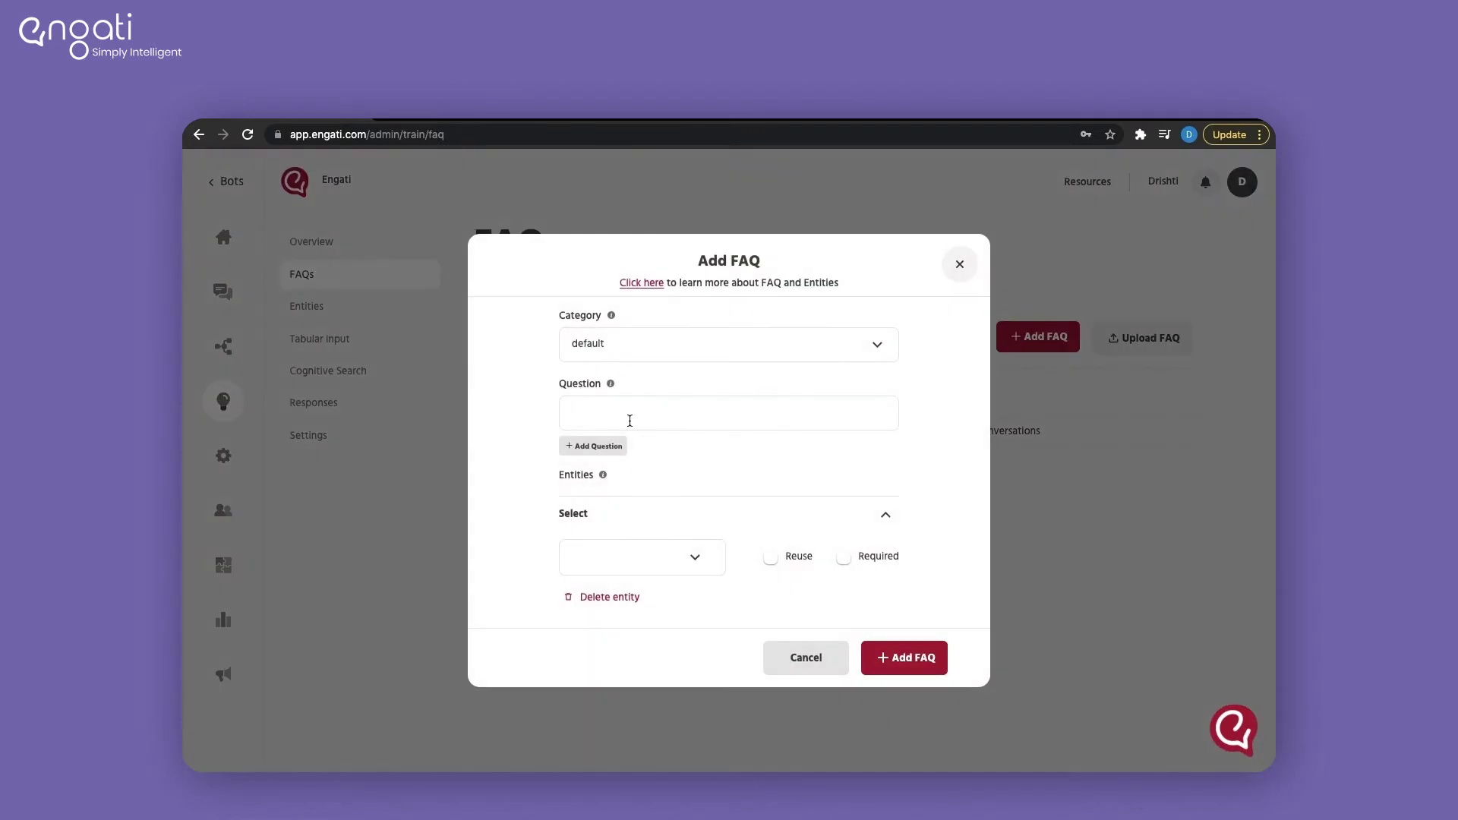
# Enter "What is the pricing?" as a new FAQ's question, with the variation "cost for the solution"
pyautogui.click(629, 421)
pyautogui.write('What is the pricing?')
pyautogui.click(593, 447)
pyautogui.write('Cost for the solution')
# Answer with "To know more about pricing, refer to the page here", link "here" to engati.com/pricing, and add the FAQ
pyautogui.scroll(-5, 602, 454)
pyautogui.click(609, 525)
pyautogui.write('To know more about pricing, refer to the page here')
pyautogui.hotkey('alt', 'shift', 'Left')
pyautogui.click(662, 599)
pyautogui.write('engati.com/pricing')
pyautogui.click(874, 538)
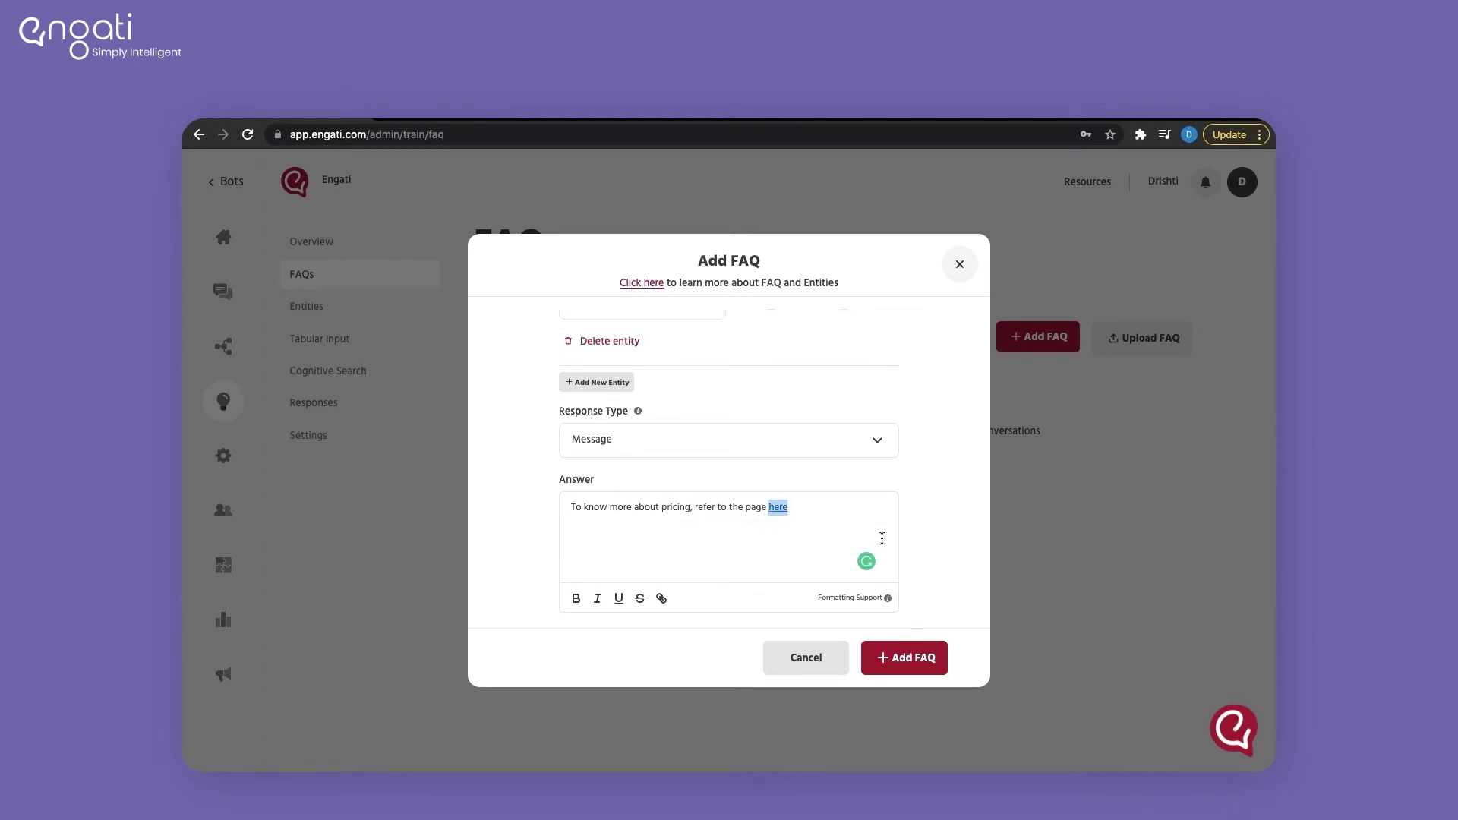
pyautogui.click(901, 658)
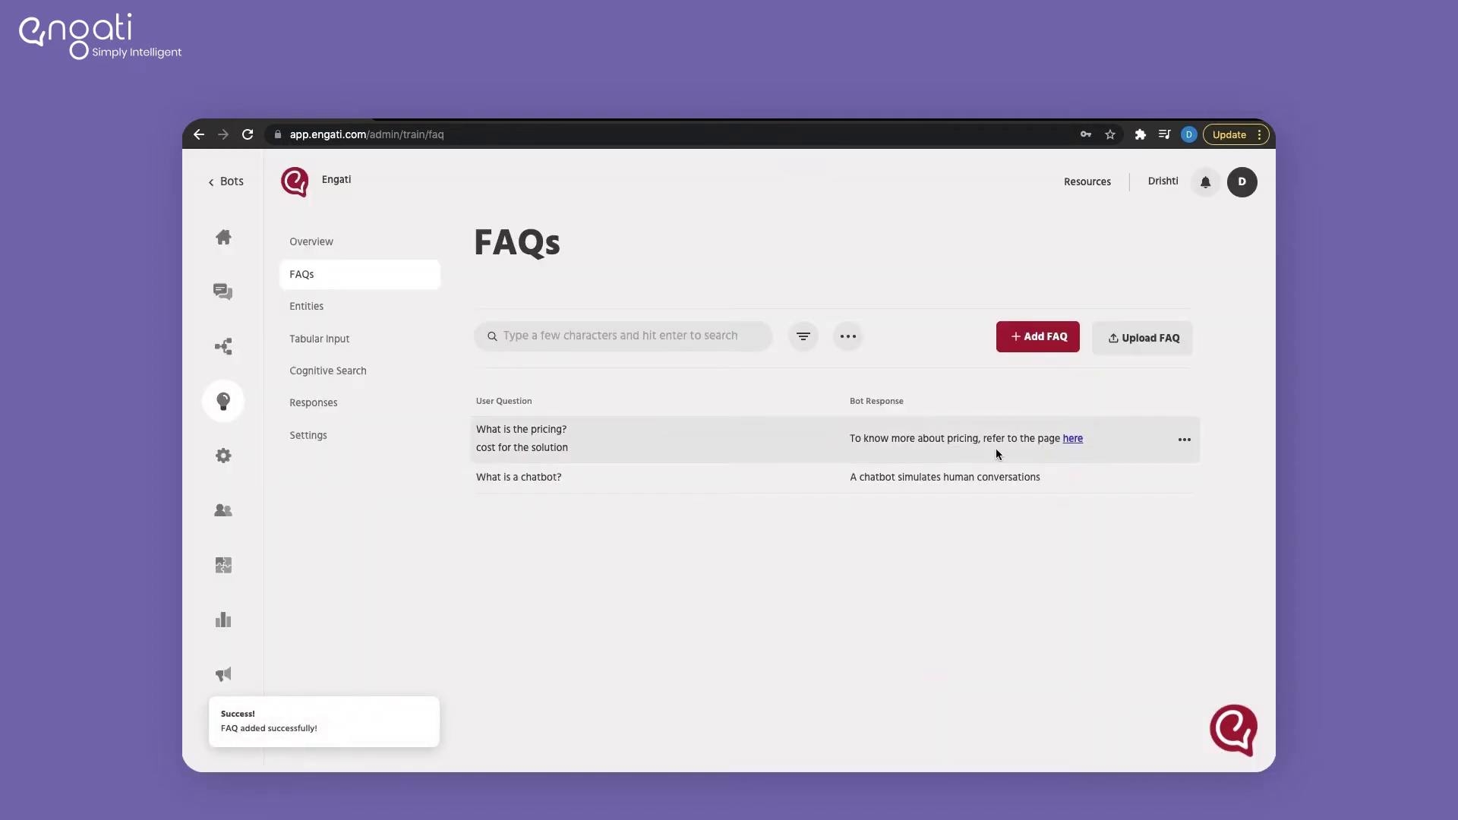
# Open the FAQ upload dialog and, in Google Sheets, examine the action, response ID, category, response and query columns of sample_upload_file (7)
pyautogui.click(1145, 349)
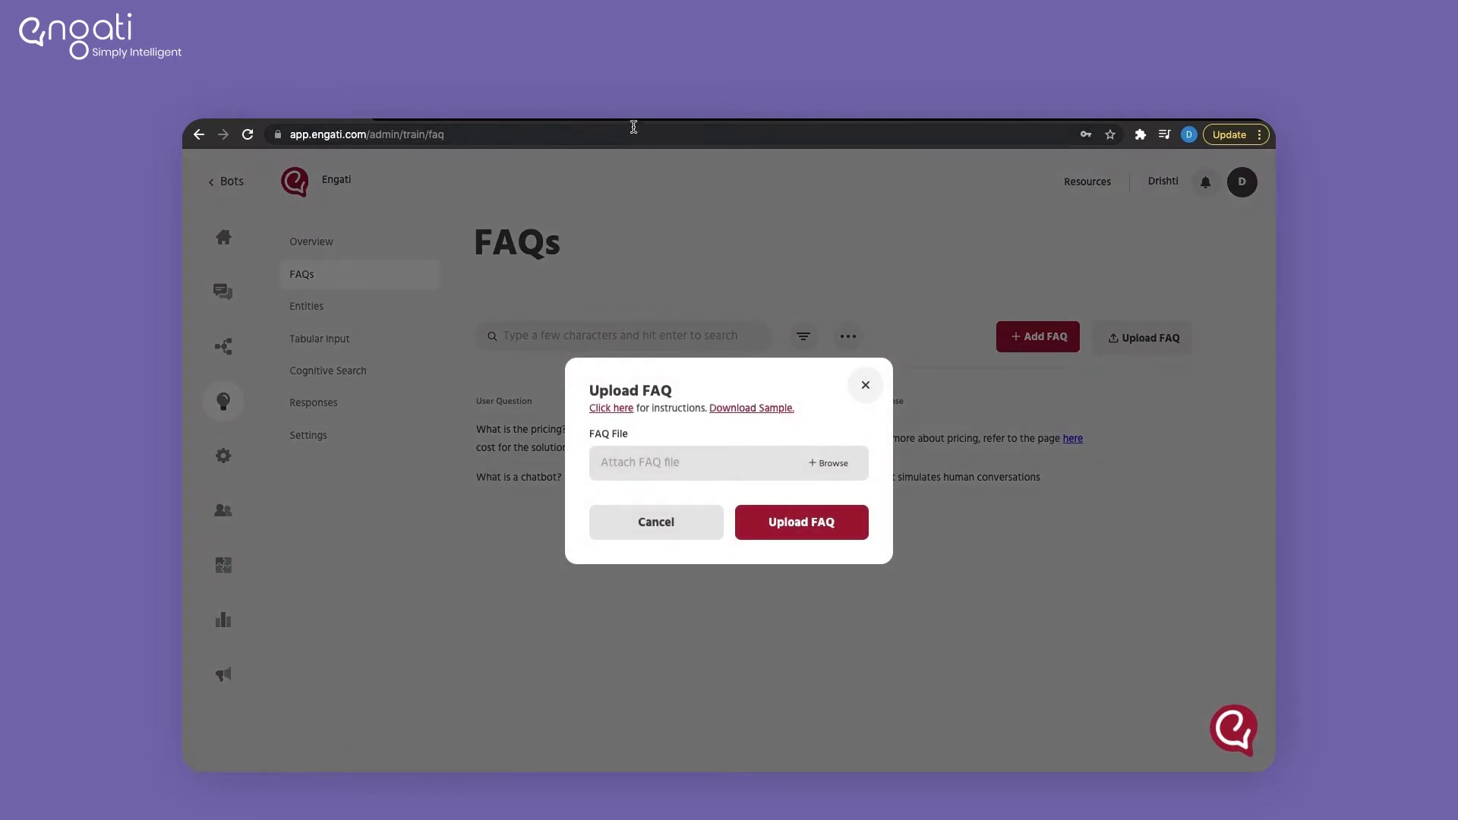
pyautogui.click(639, 120)
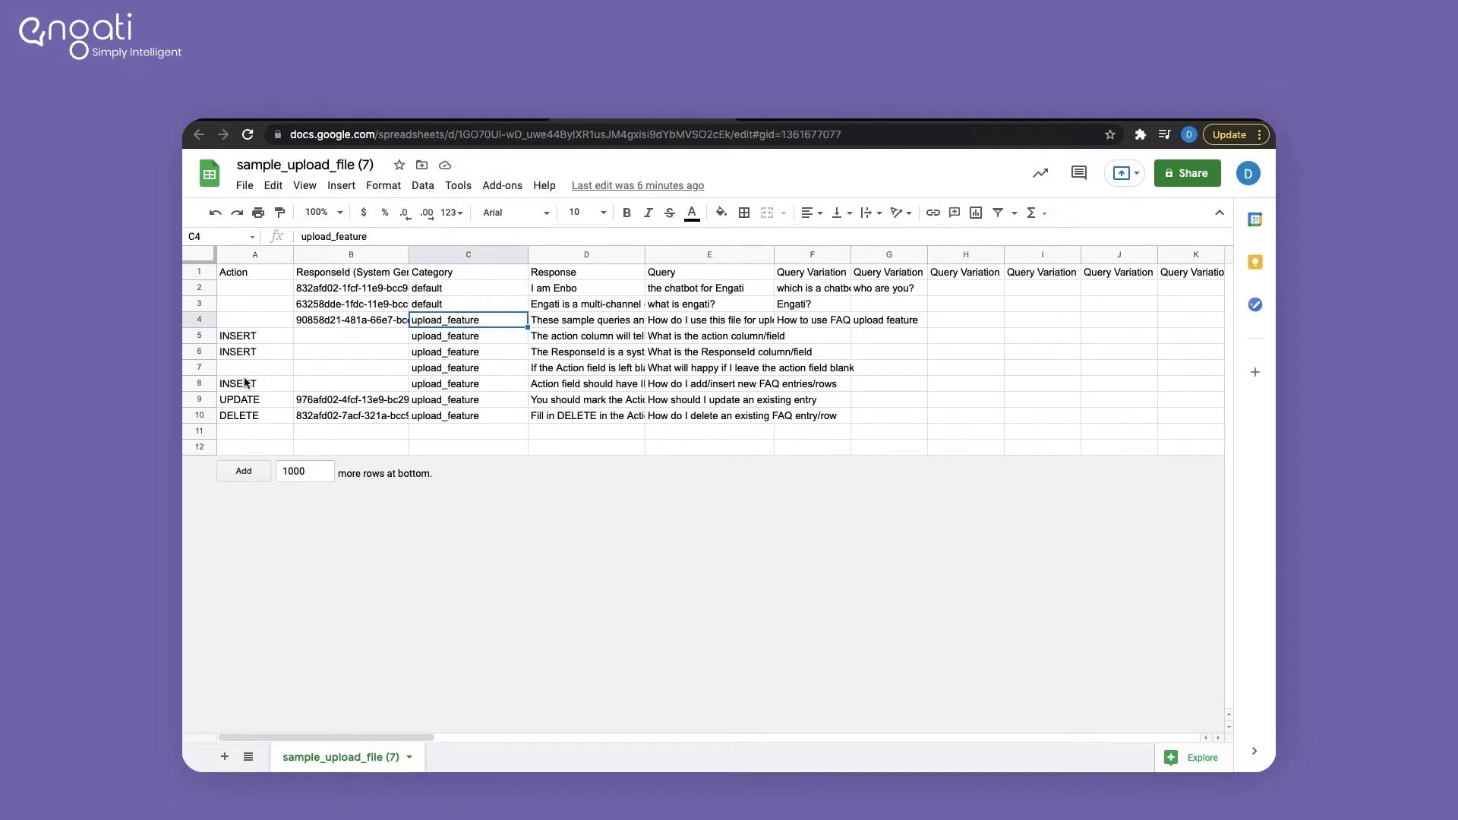
pyautogui.click(262, 290)
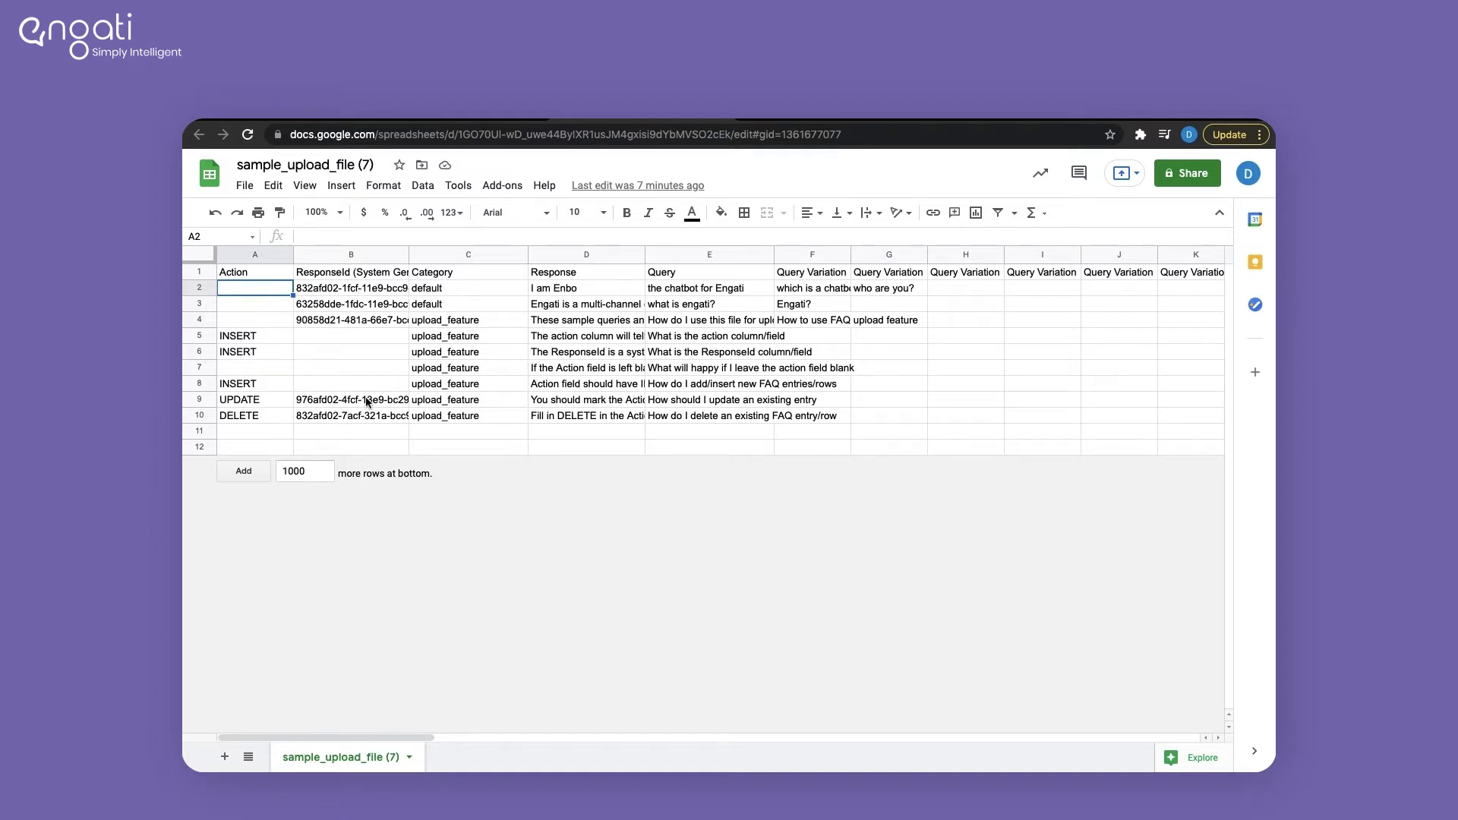
pyautogui.click(360, 294)
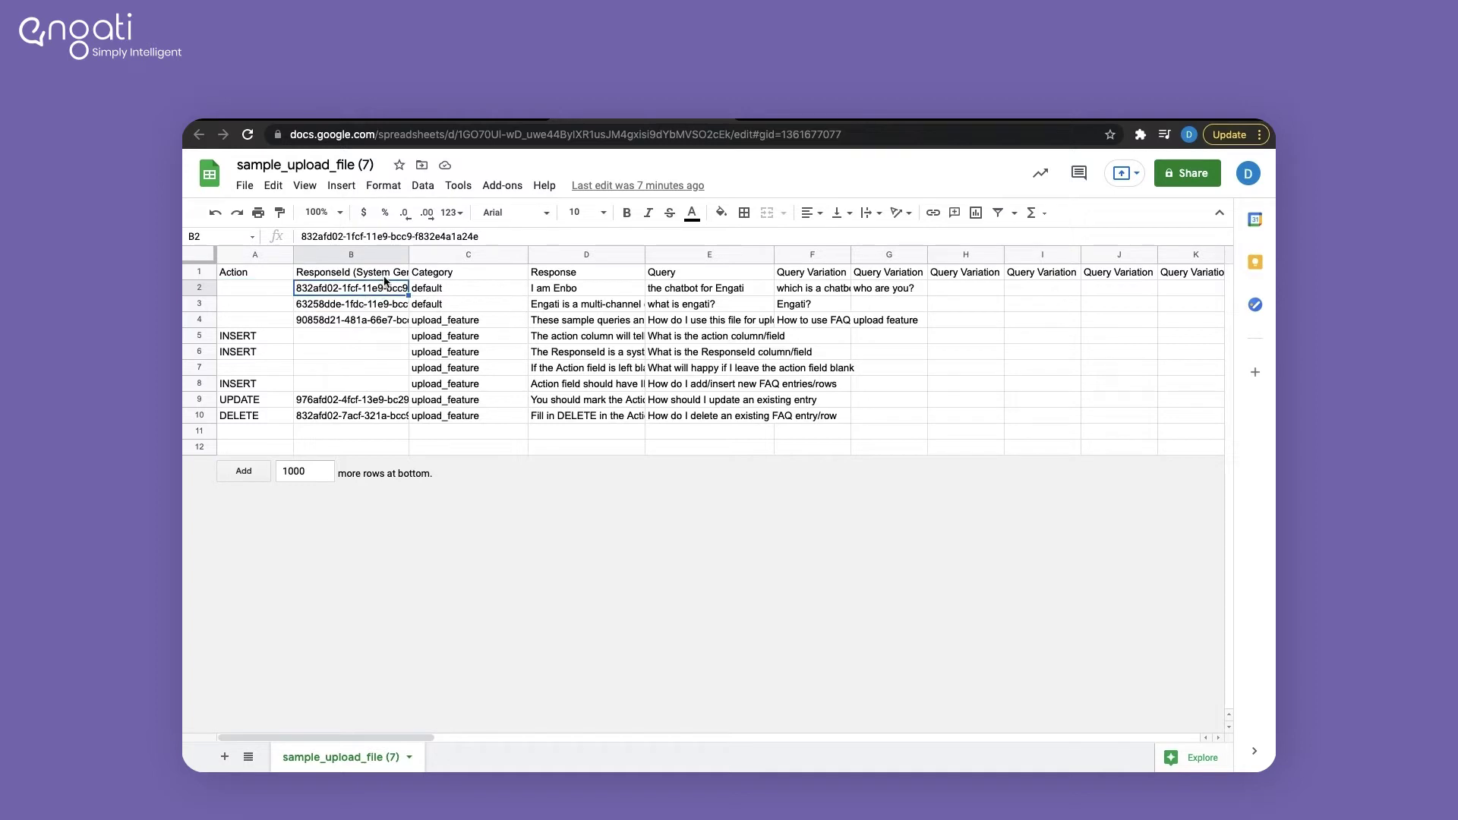
pyautogui.click(452, 275)
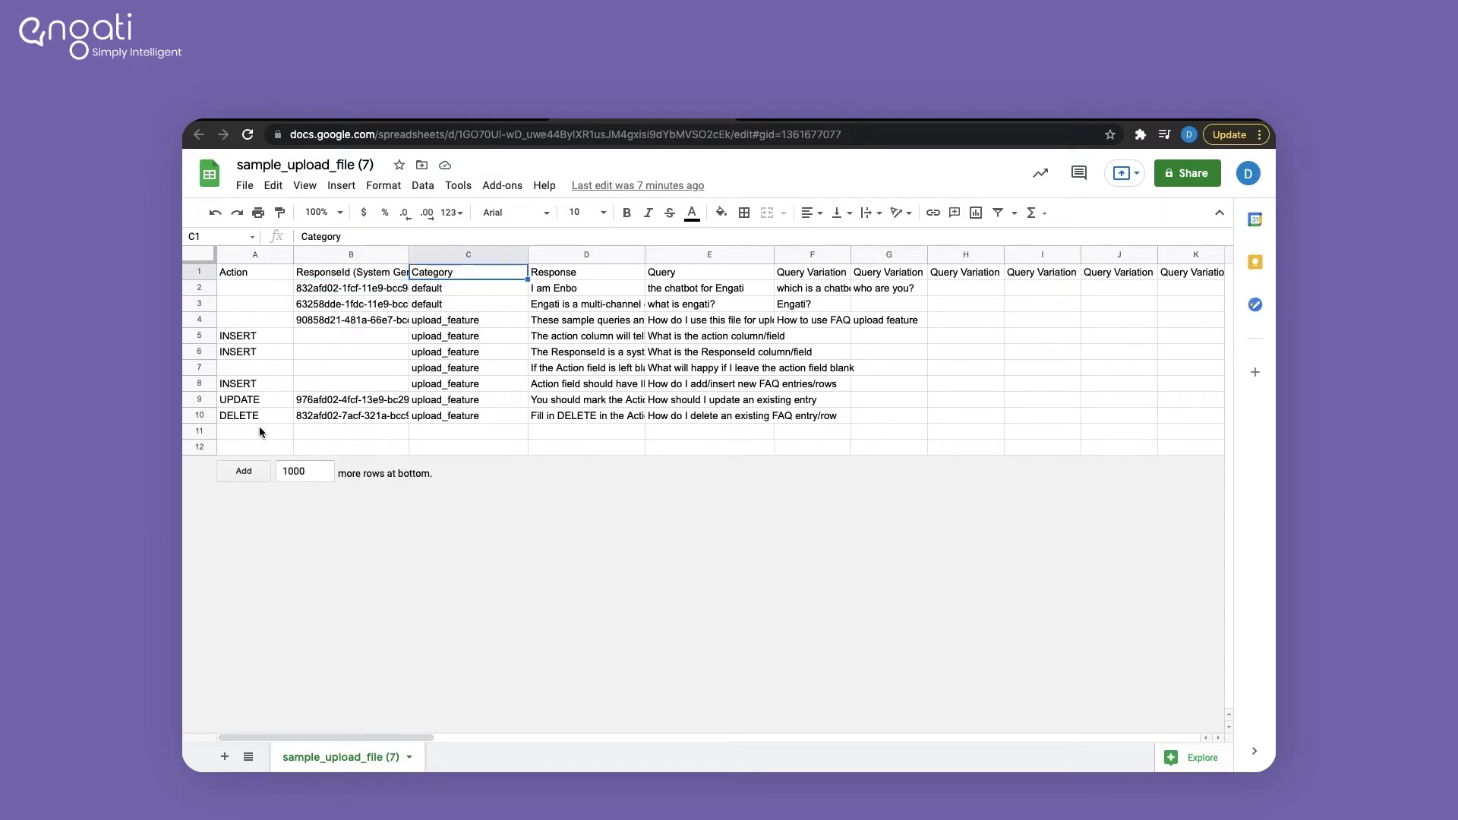
pyautogui.click(566, 290)
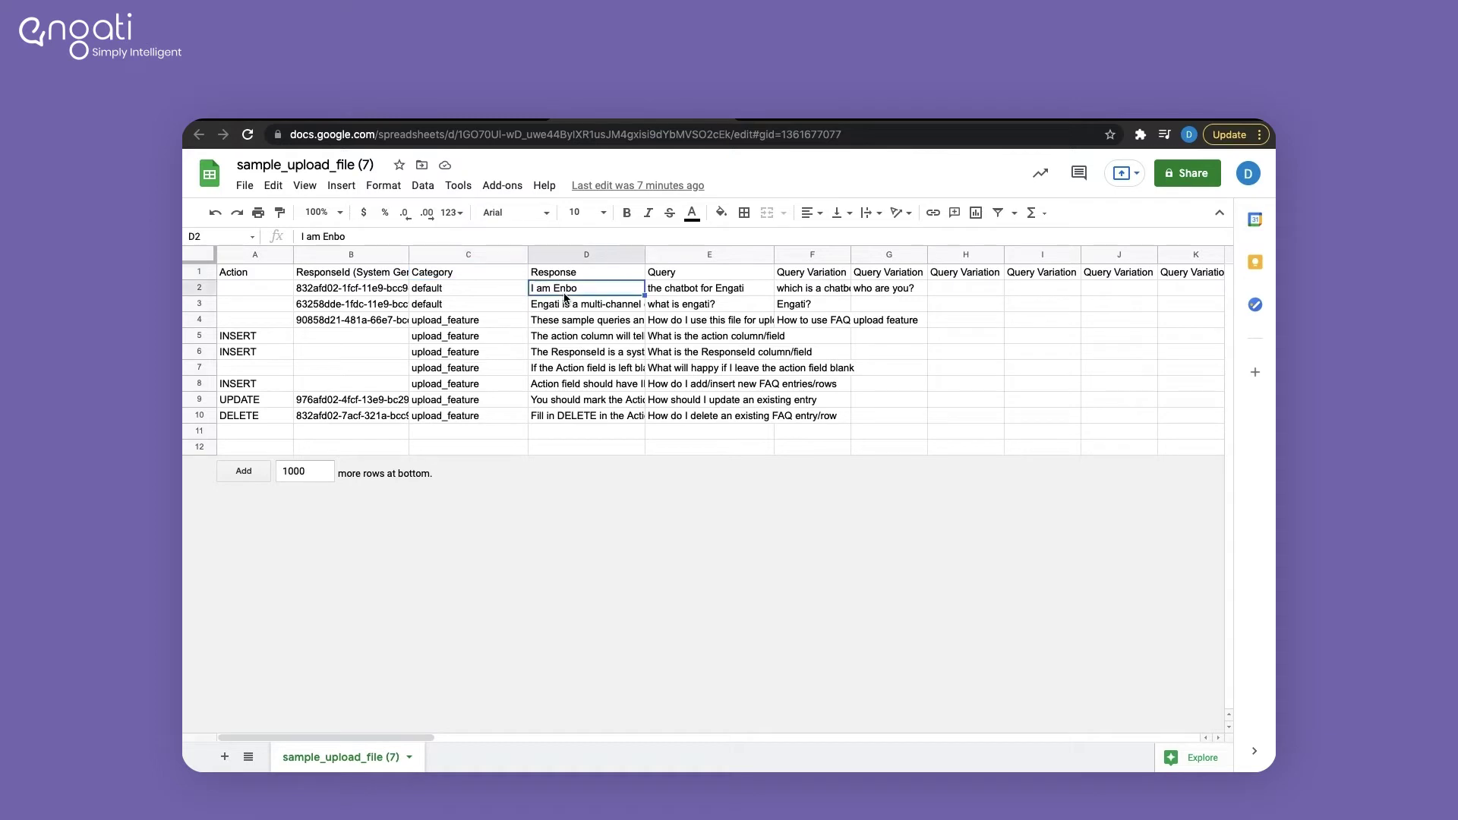
pyautogui.click(689, 291)
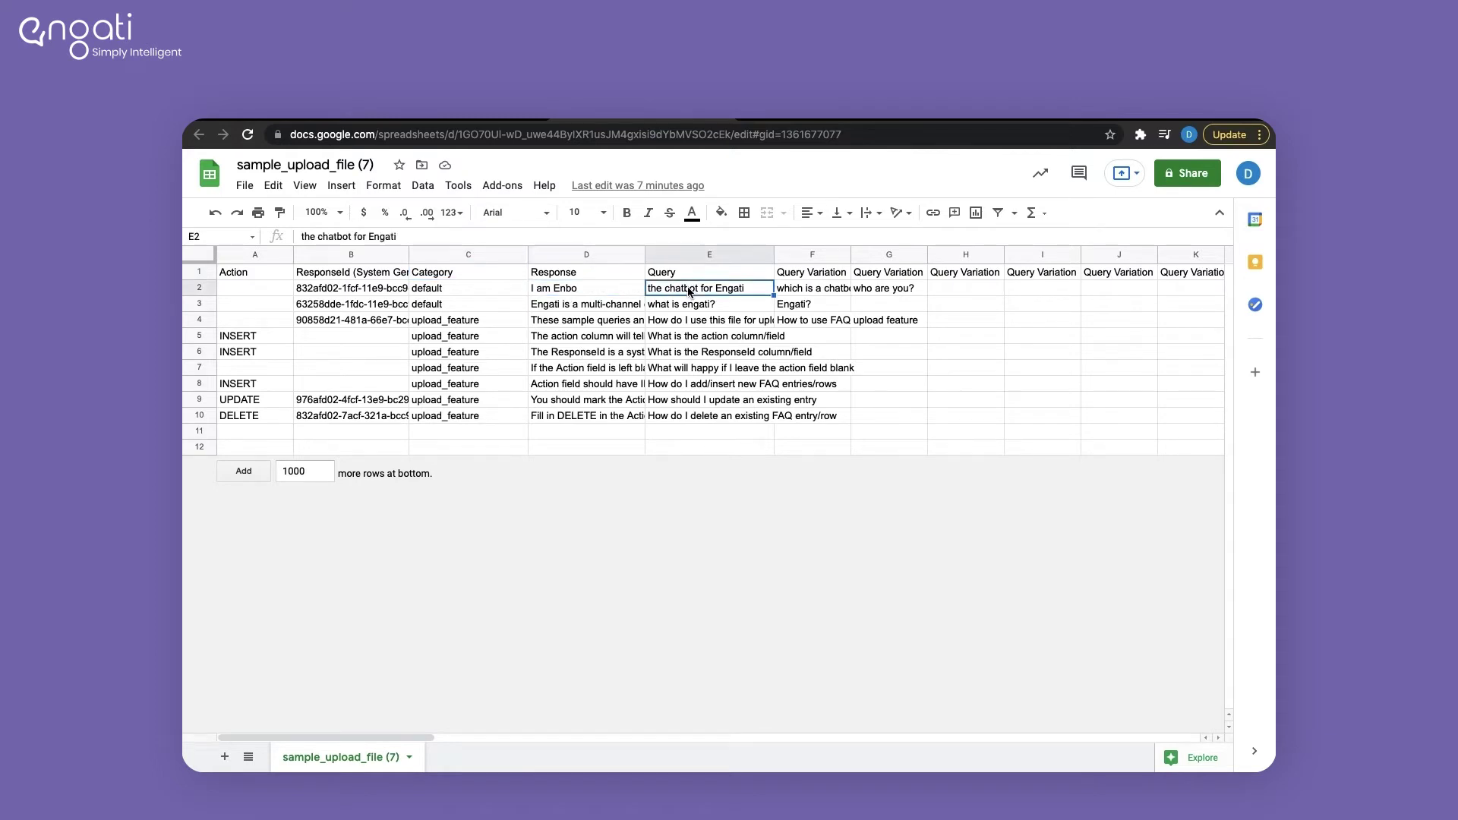
pyautogui.click(803, 292)
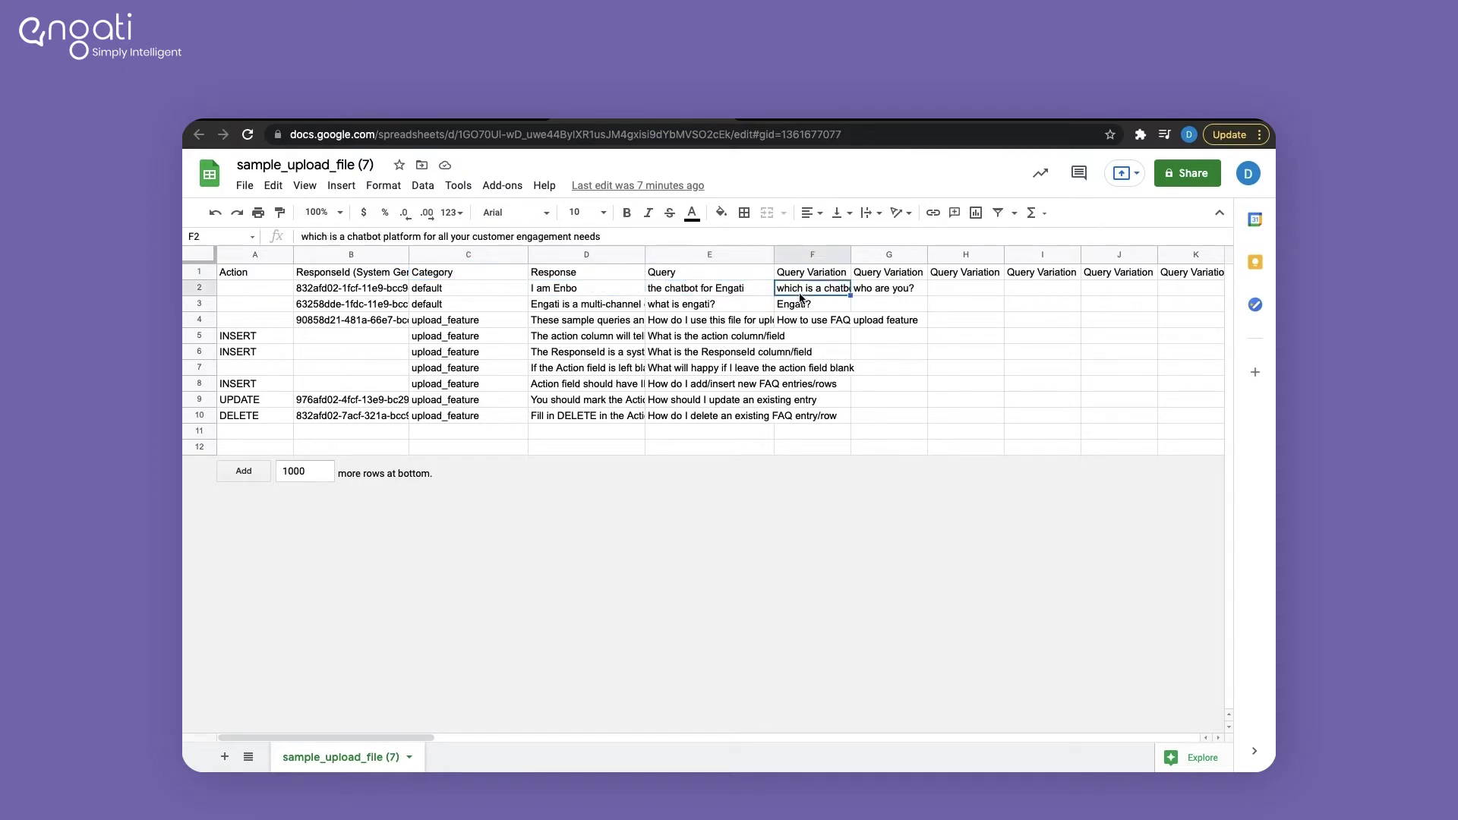
pyautogui.click(897, 292)
pyautogui.click(570, 289)
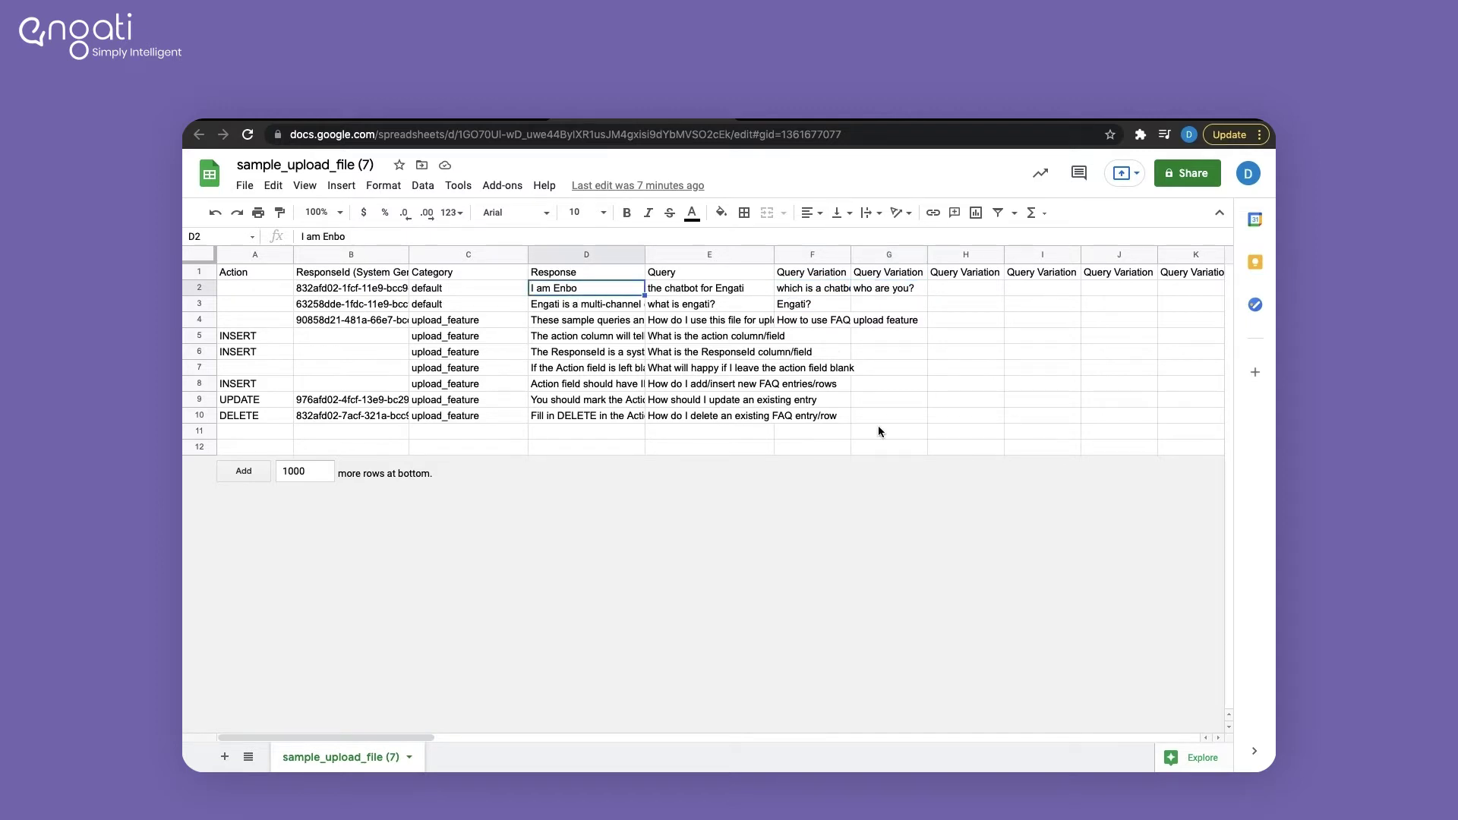
pyautogui.hscroll(3, 967, 317)
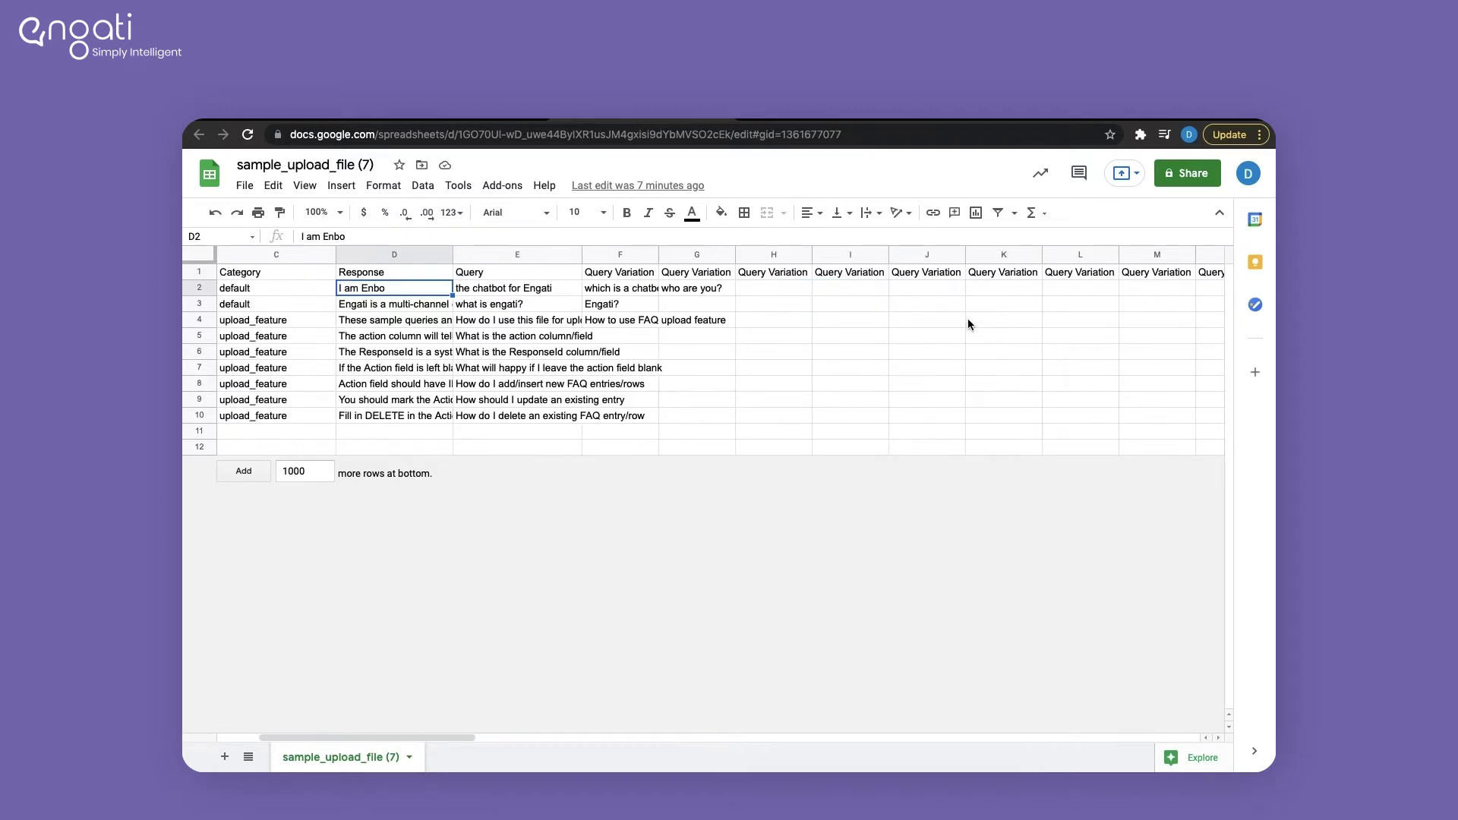
pyautogui.hscroll(-3, 967, 325)
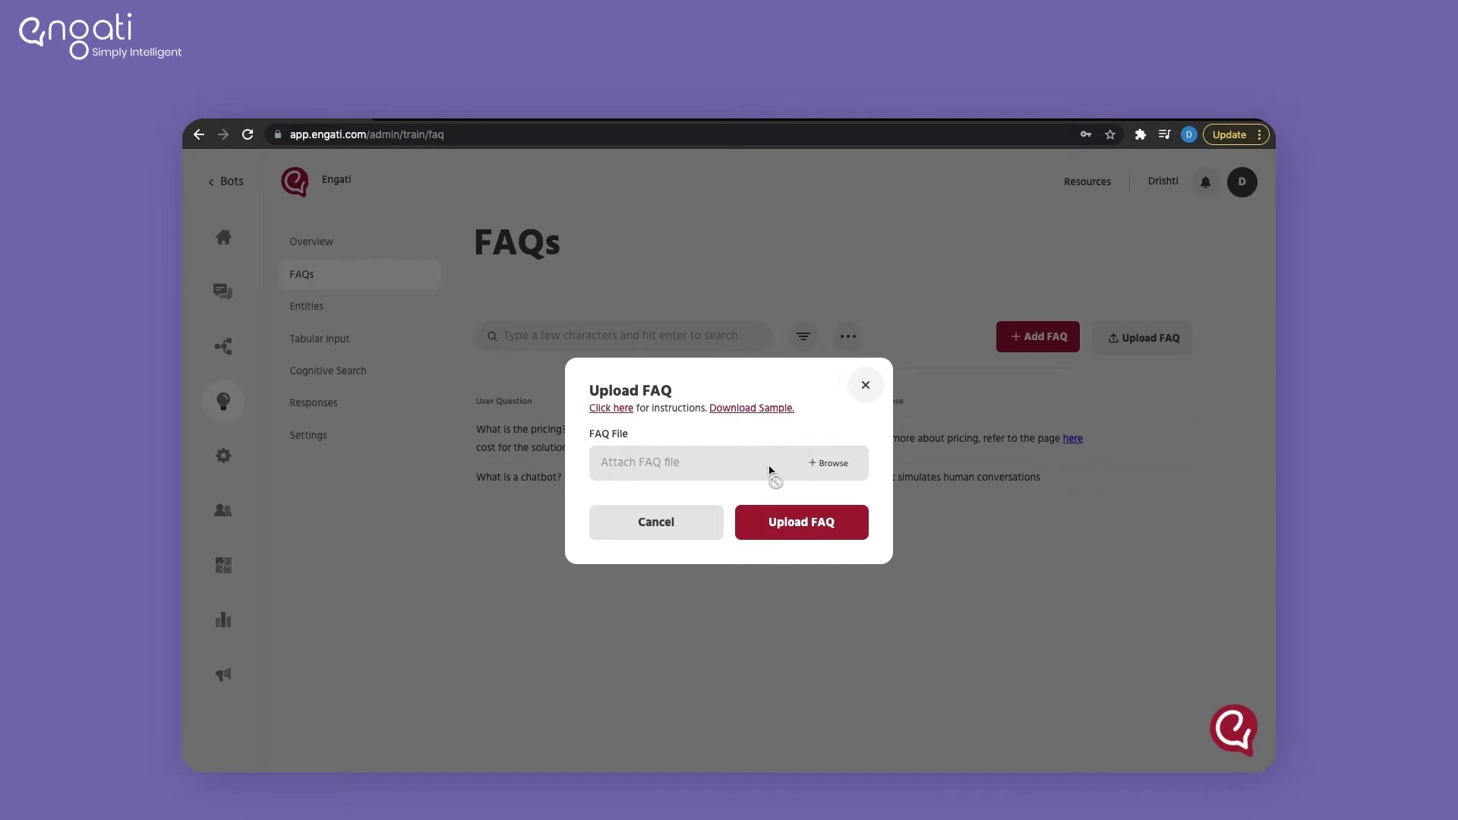
# Upload sample_upload_file (7).csv from Downloads as the FAQ file and check its status in the upload history
pyautogui.click(833, 464)
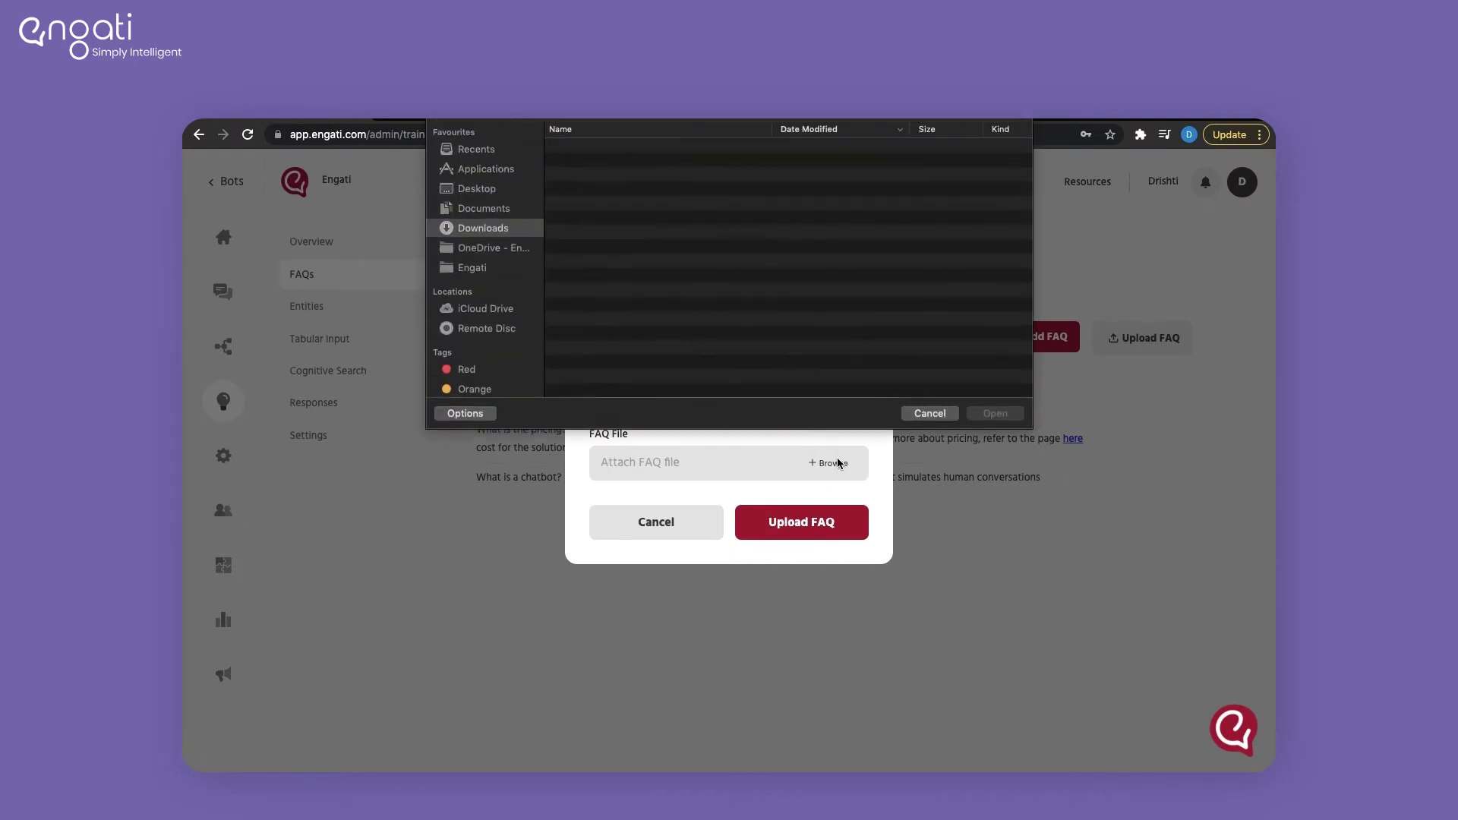
pyautogui.click(615, 162)
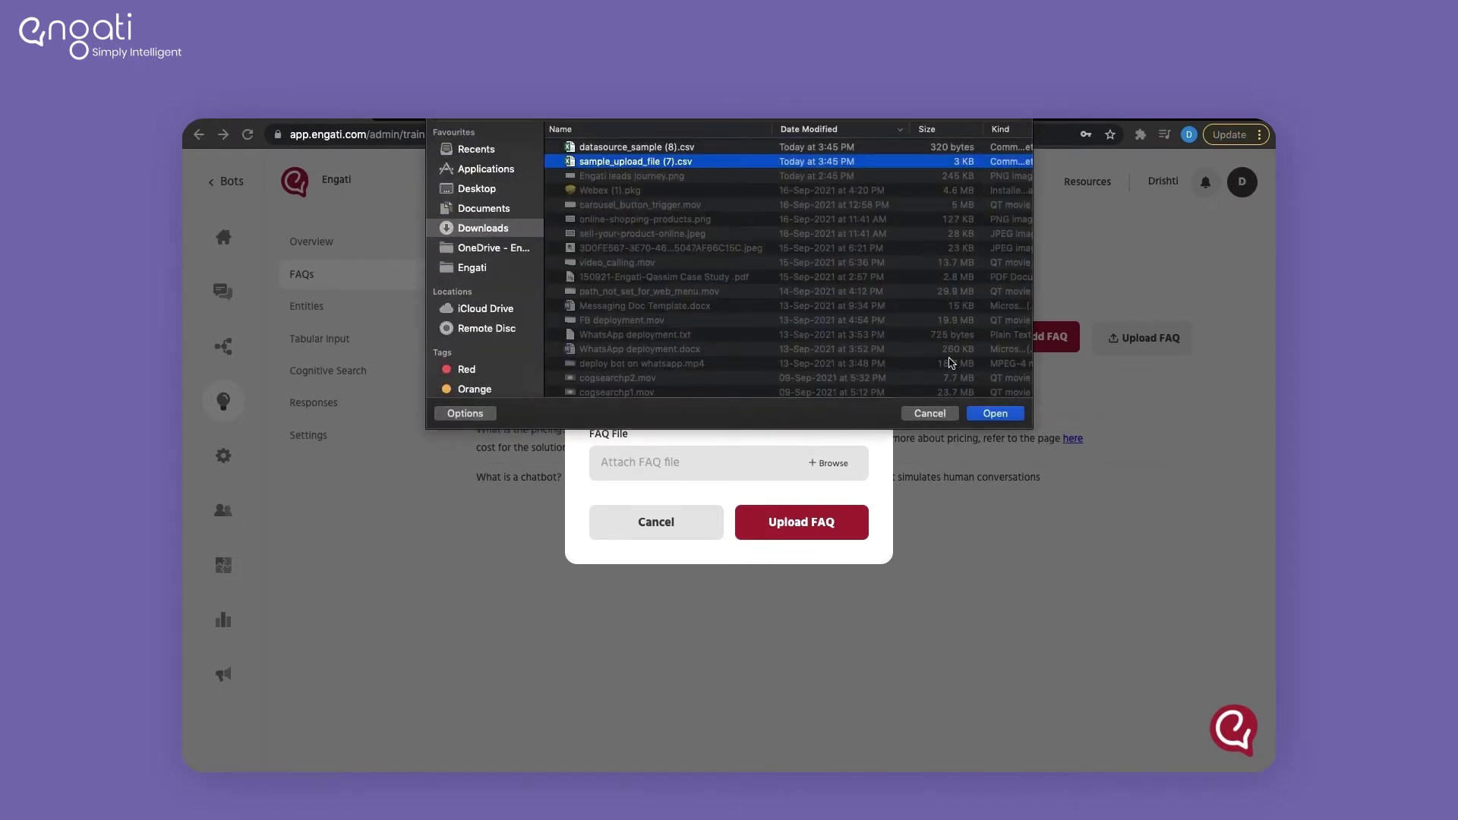
pyautogui.click(1001, 413)
pyautogui.click(810, 529)
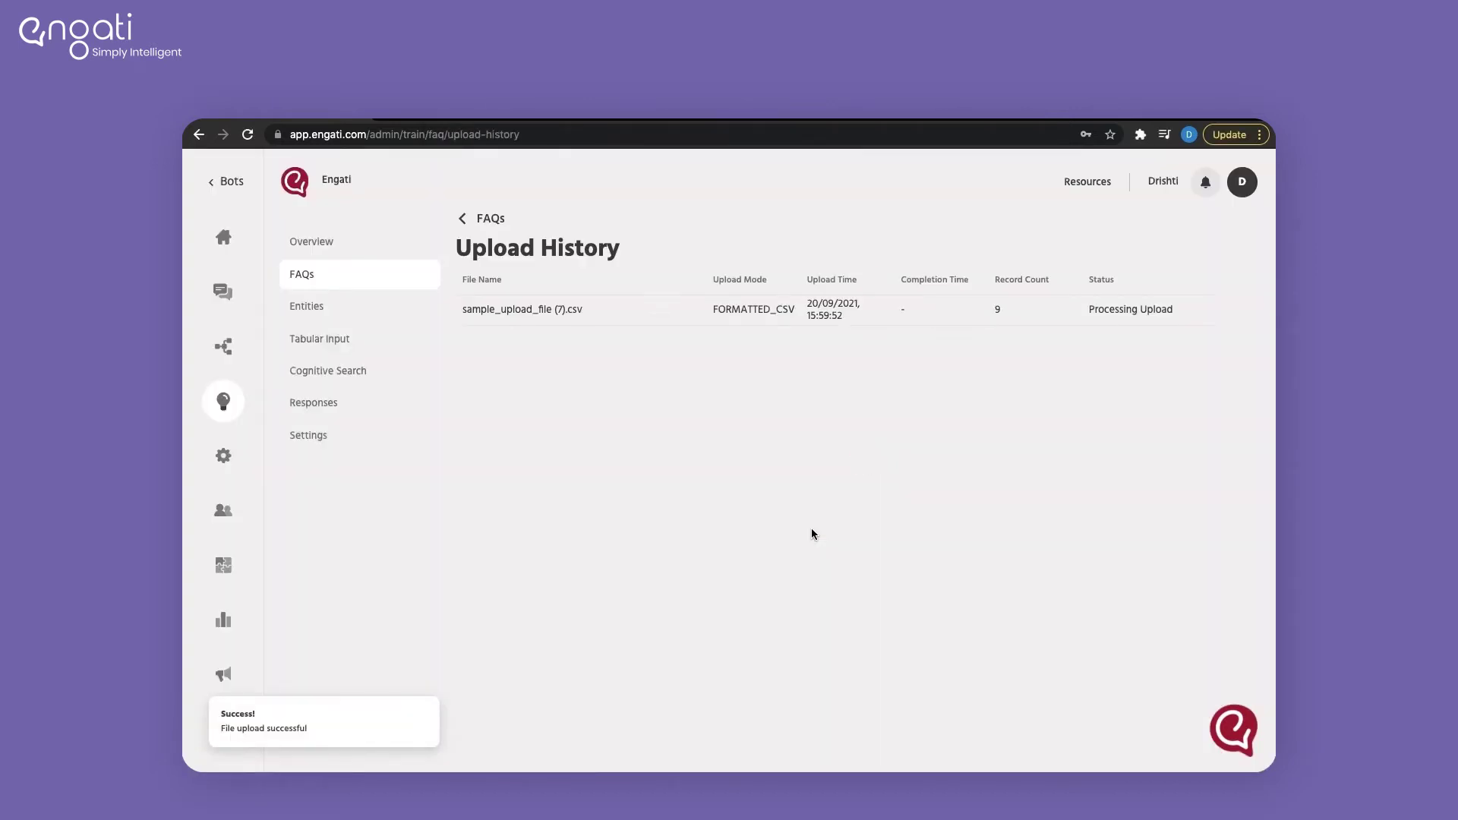
pyautogui.tripleClick(1107, 306)
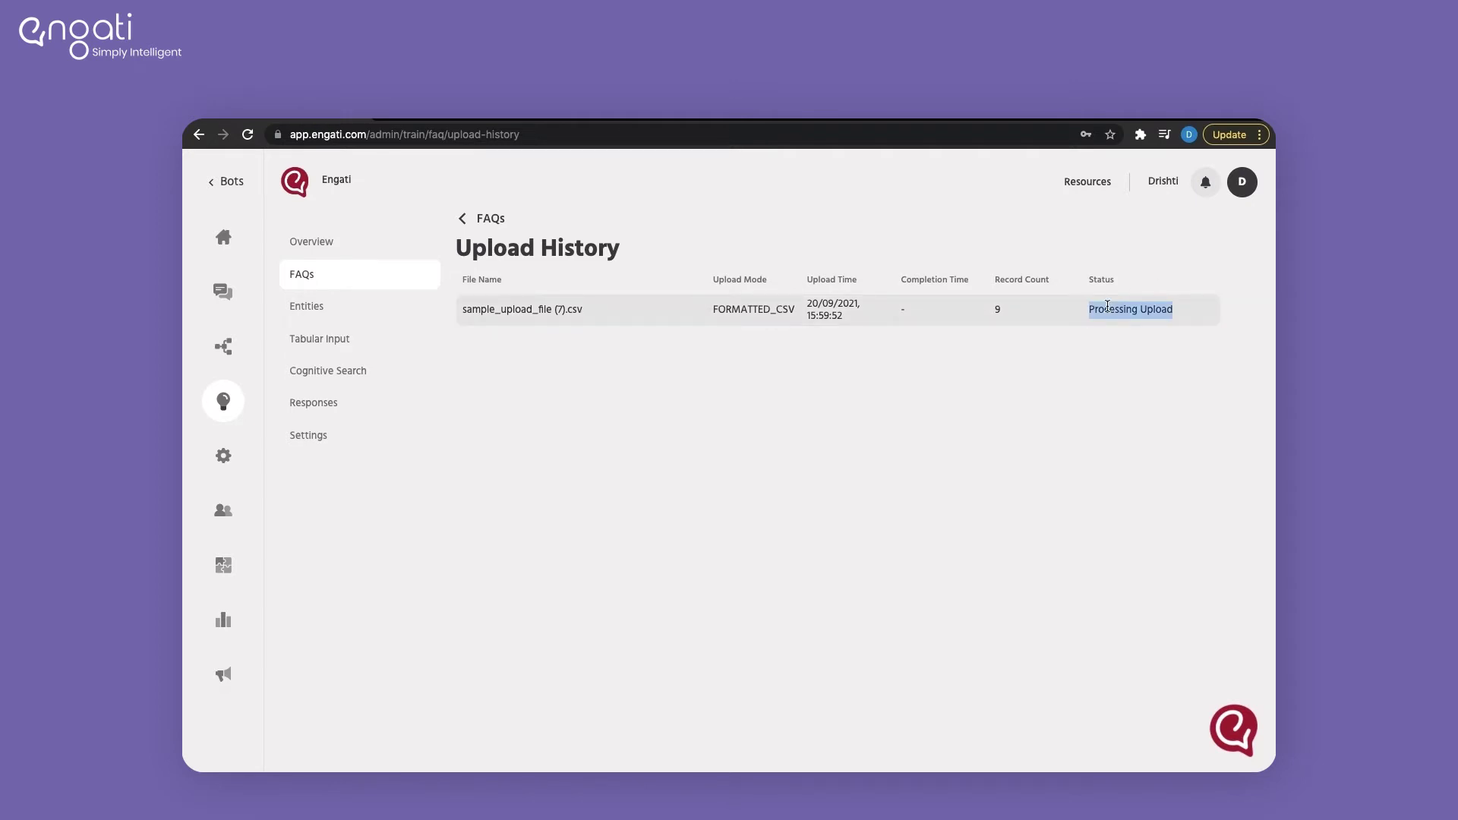
pyautogui.click(915, 407)
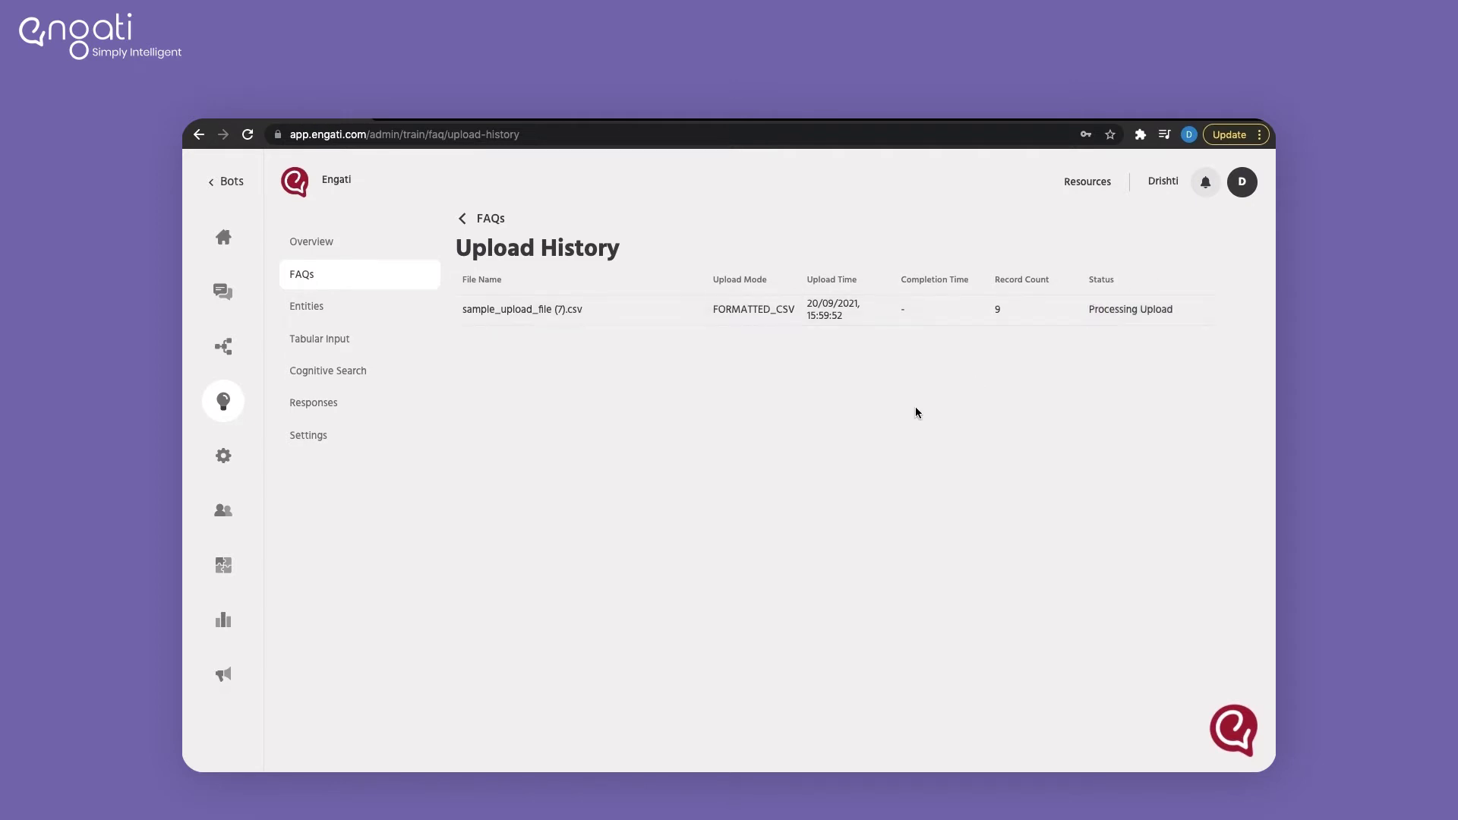
# Edit the FAQ "How do I add/insert new FAQ entries/rows" to include the variation "how to add new FAQs", and save it
pyautogui.click(459, 220)
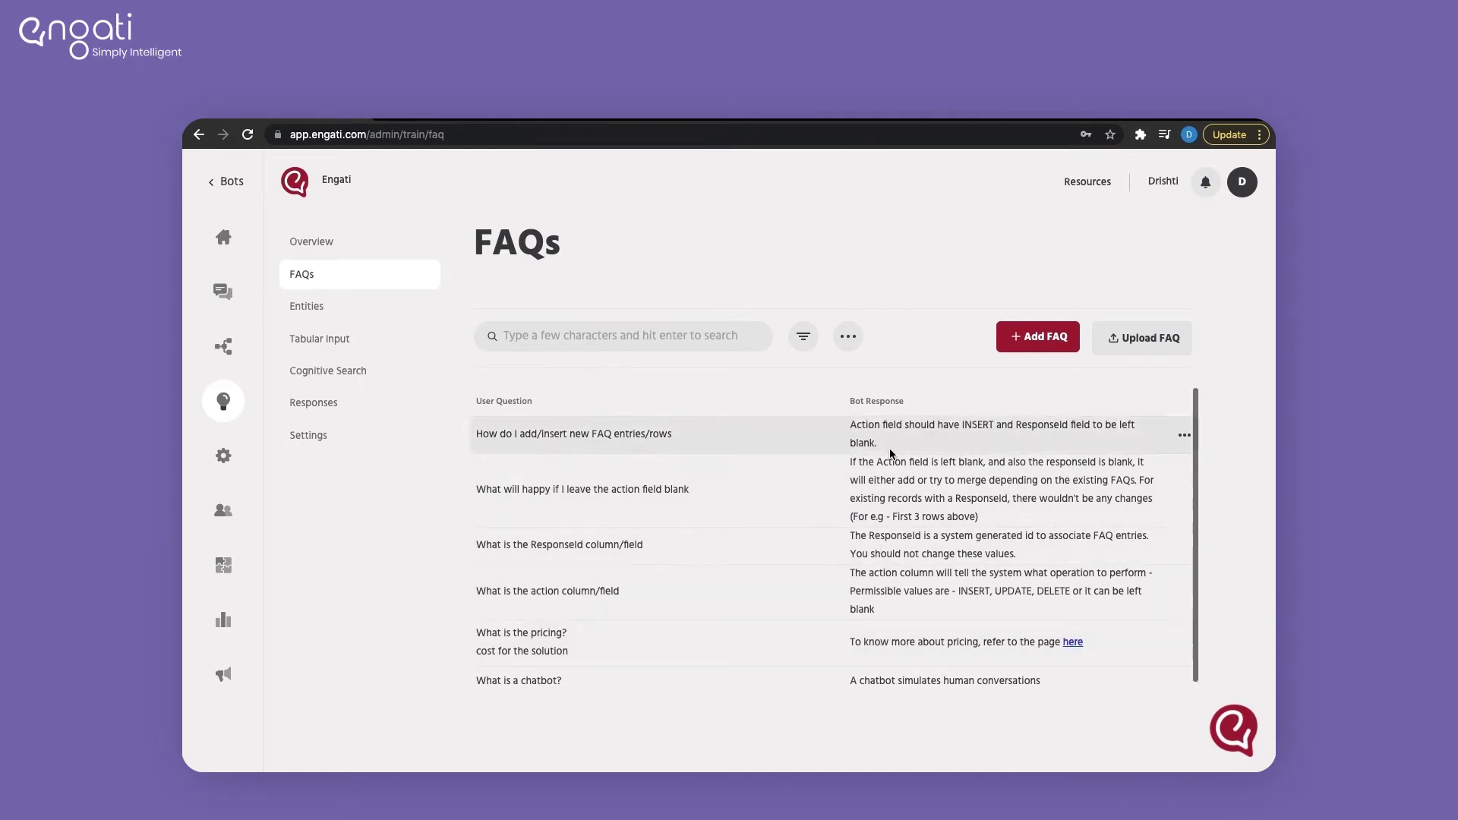
pyautogui.click(1185, 436)
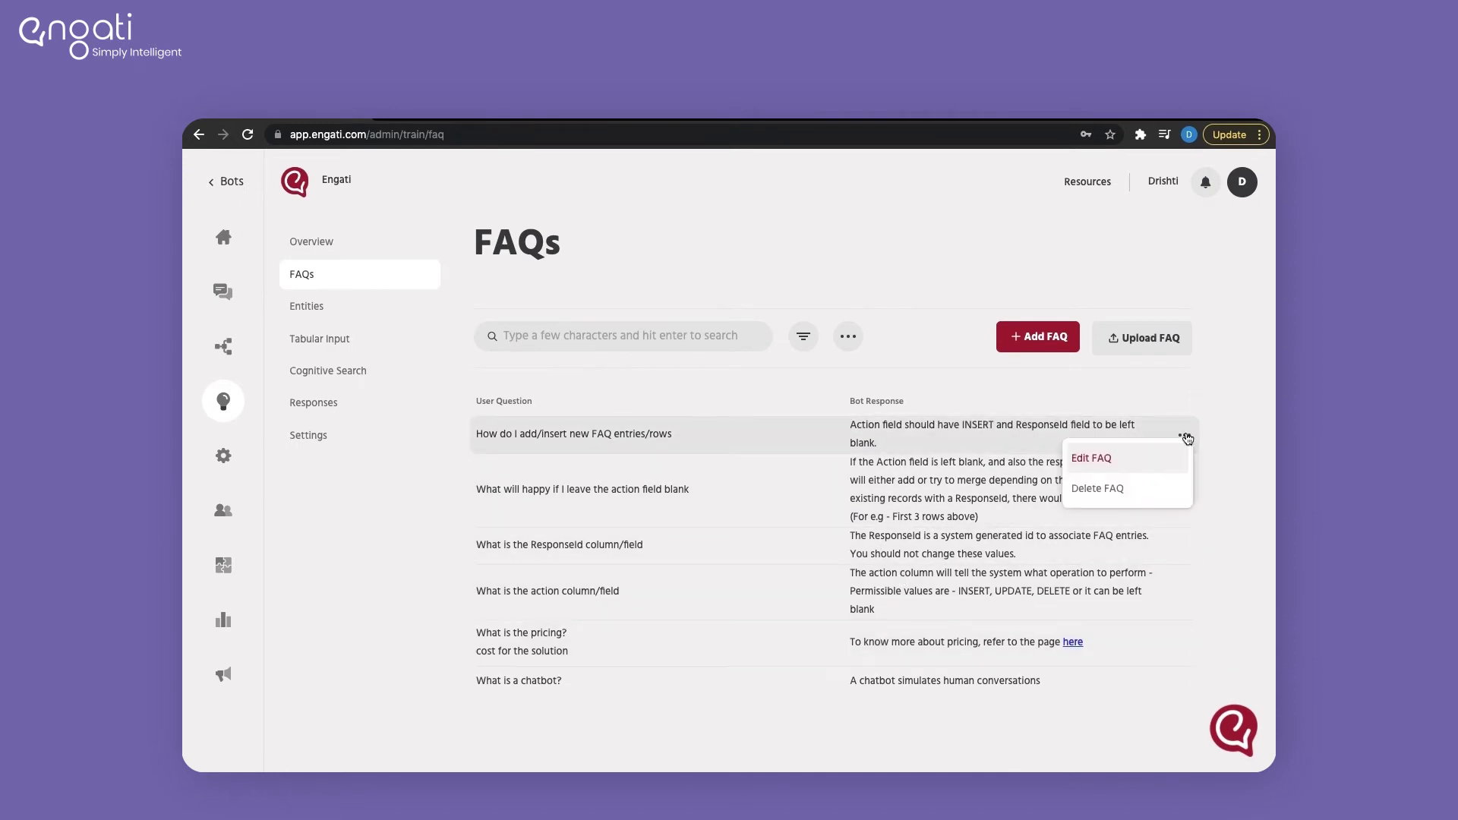
pyautogui.click(1127, 464)
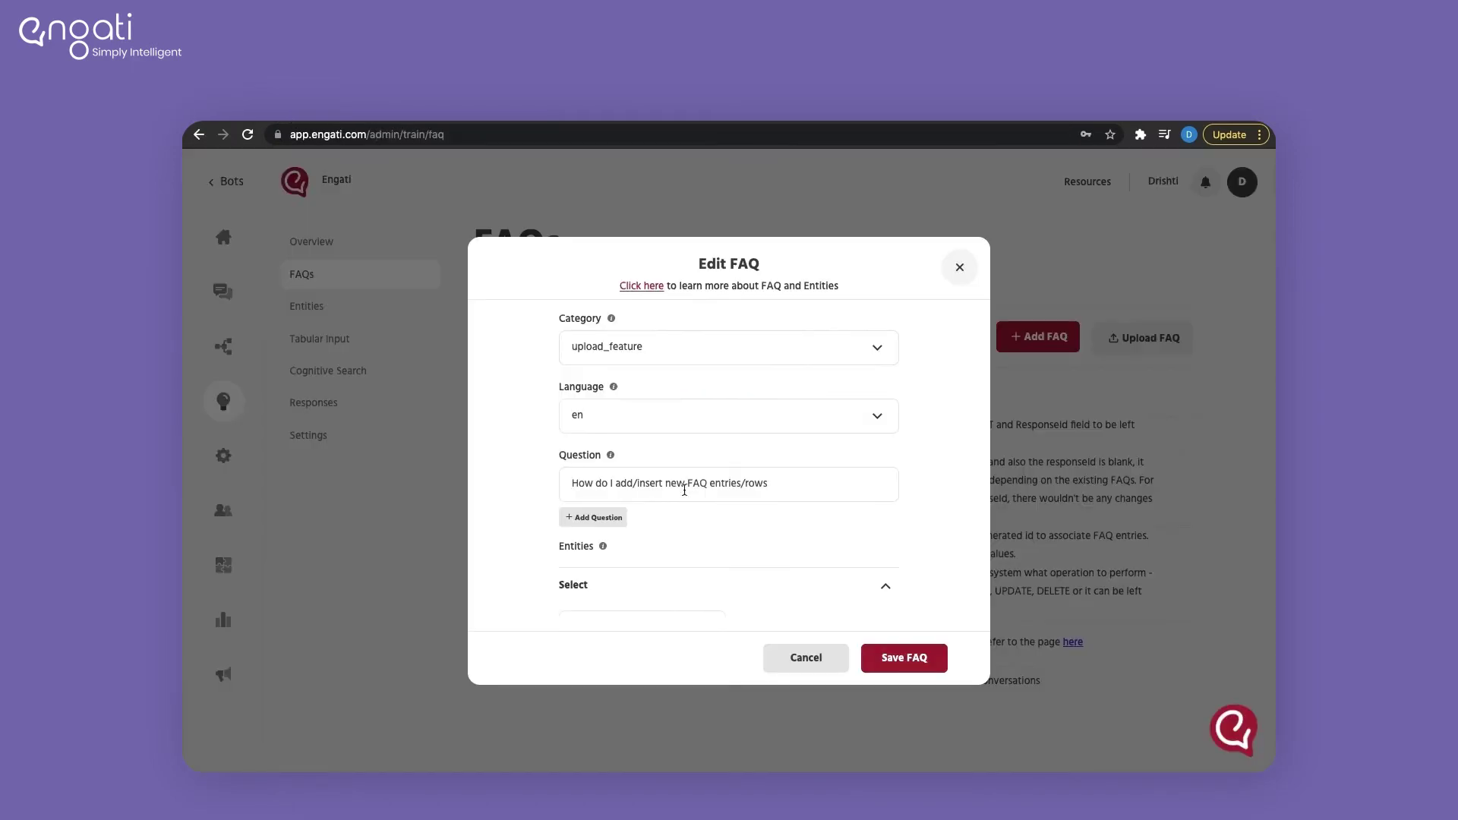
pyautogui.click(593, 517)
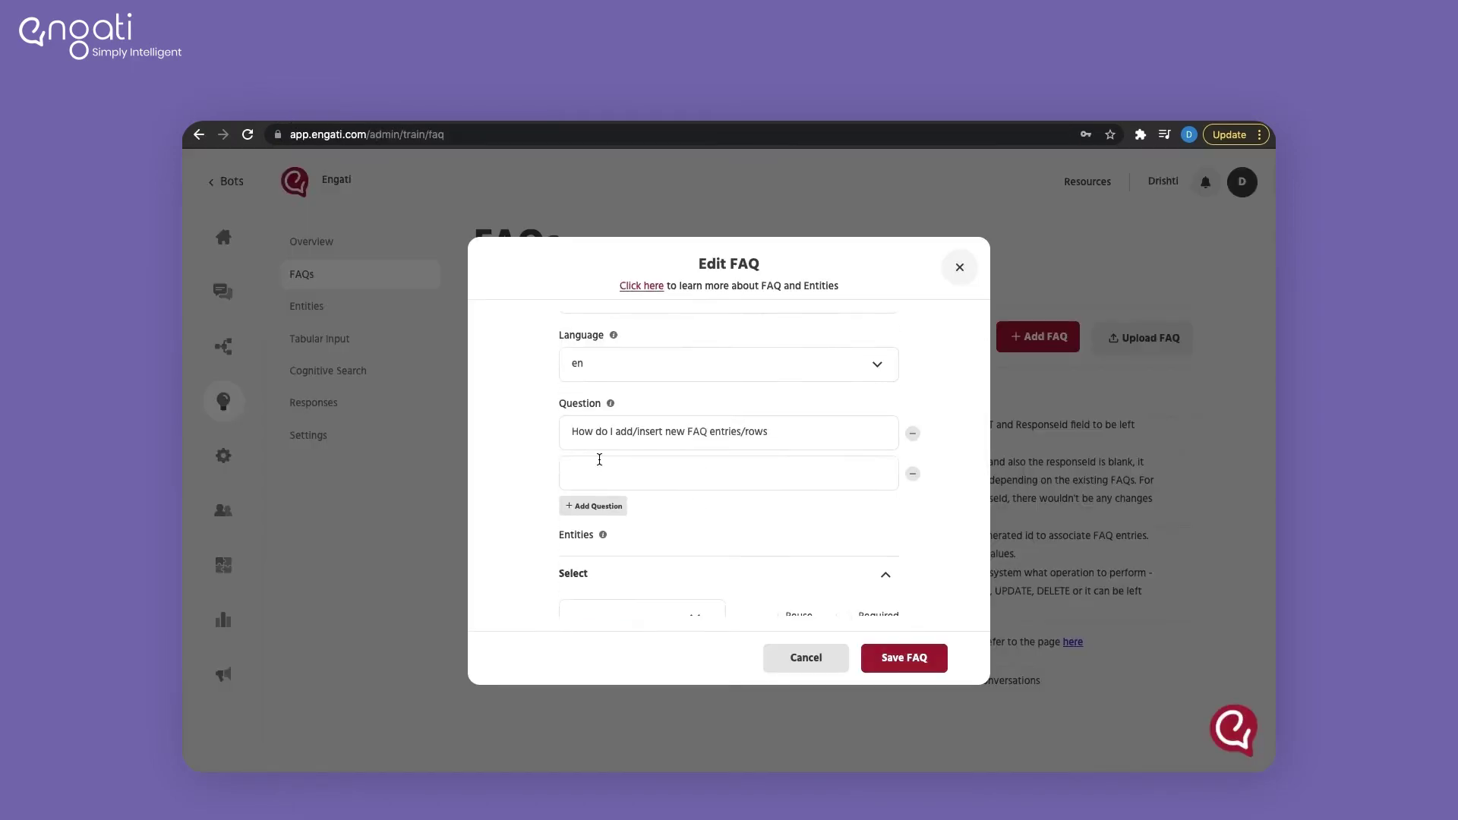
pyautogui.write('how to add new FAQs')
pyautogui.scroll(-5, 687, 486)
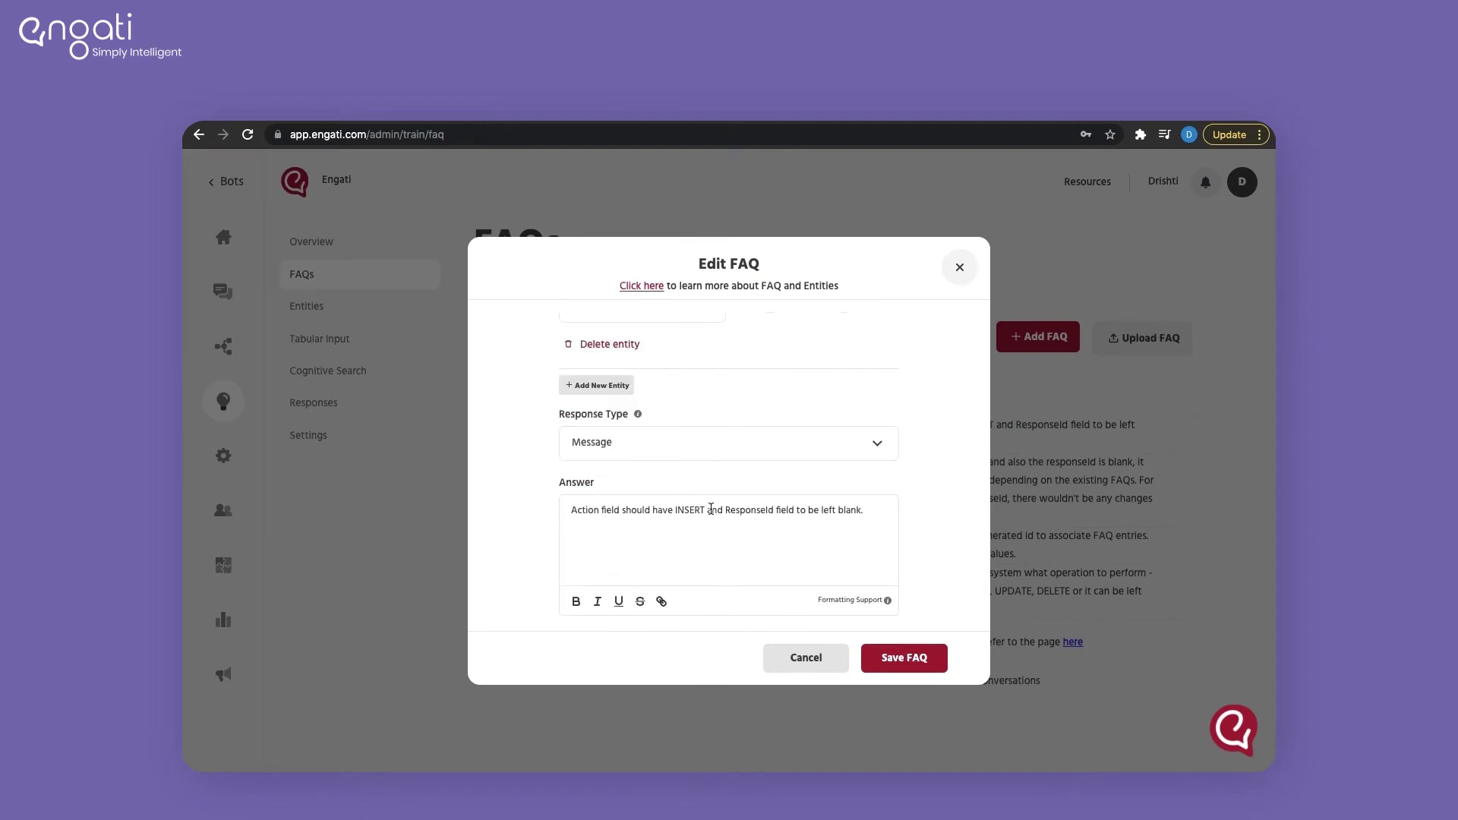
pyautogui.click(915, 662)
# Delete the FAQ "What is the ResponseId column/field" from the FAQ list
pyautogui.scroll(-1, 1063, 487)
pyautogui.click(1183, 537)
pyautogui.click(1121, 598)
pyautogui.click(808, 495)
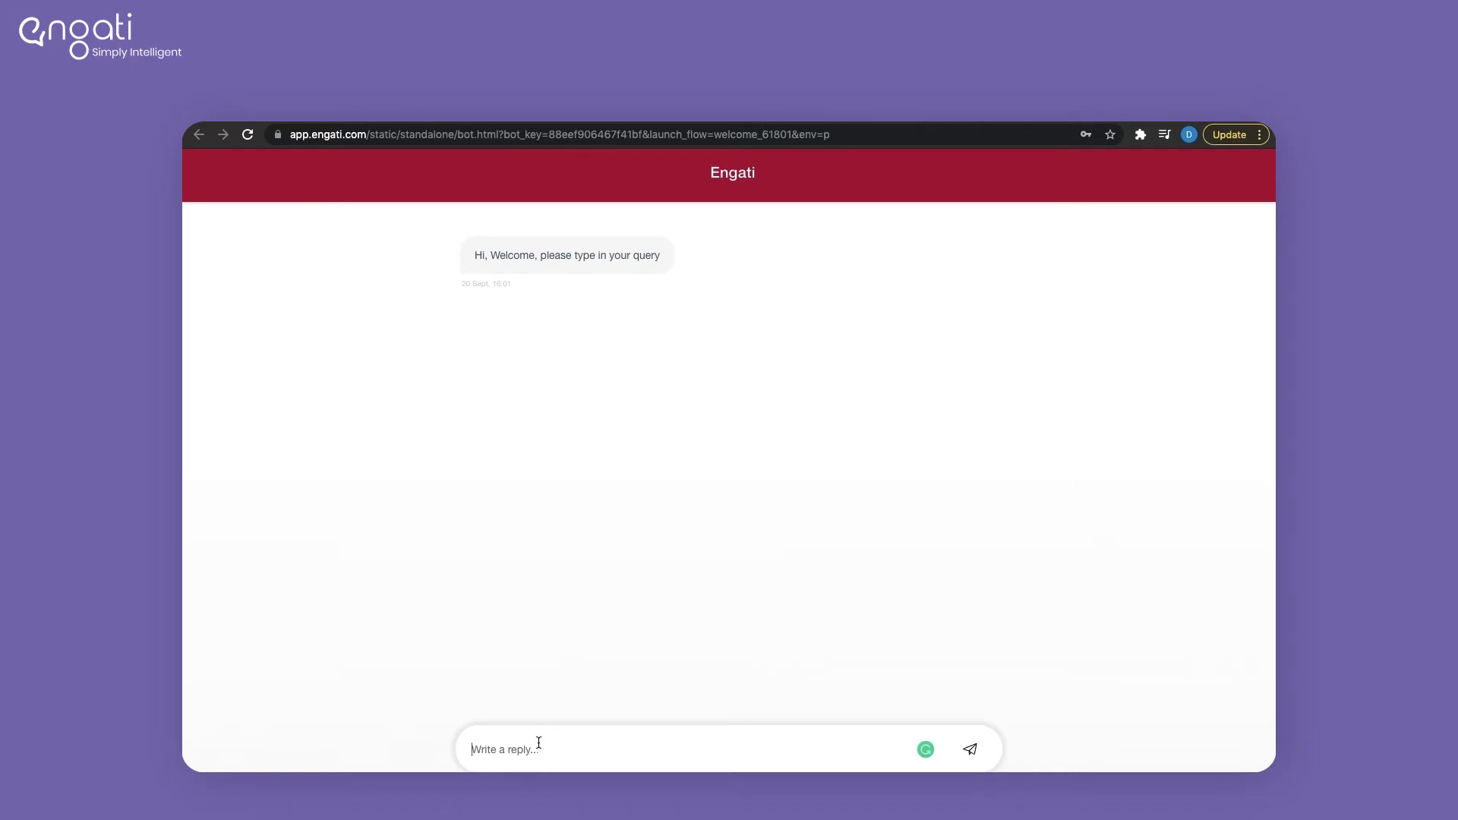
# Test the bot in its standalone chat page by asking "what is automation?"
pyautogui.write('what is automation?')
pyautogui.press('Return')
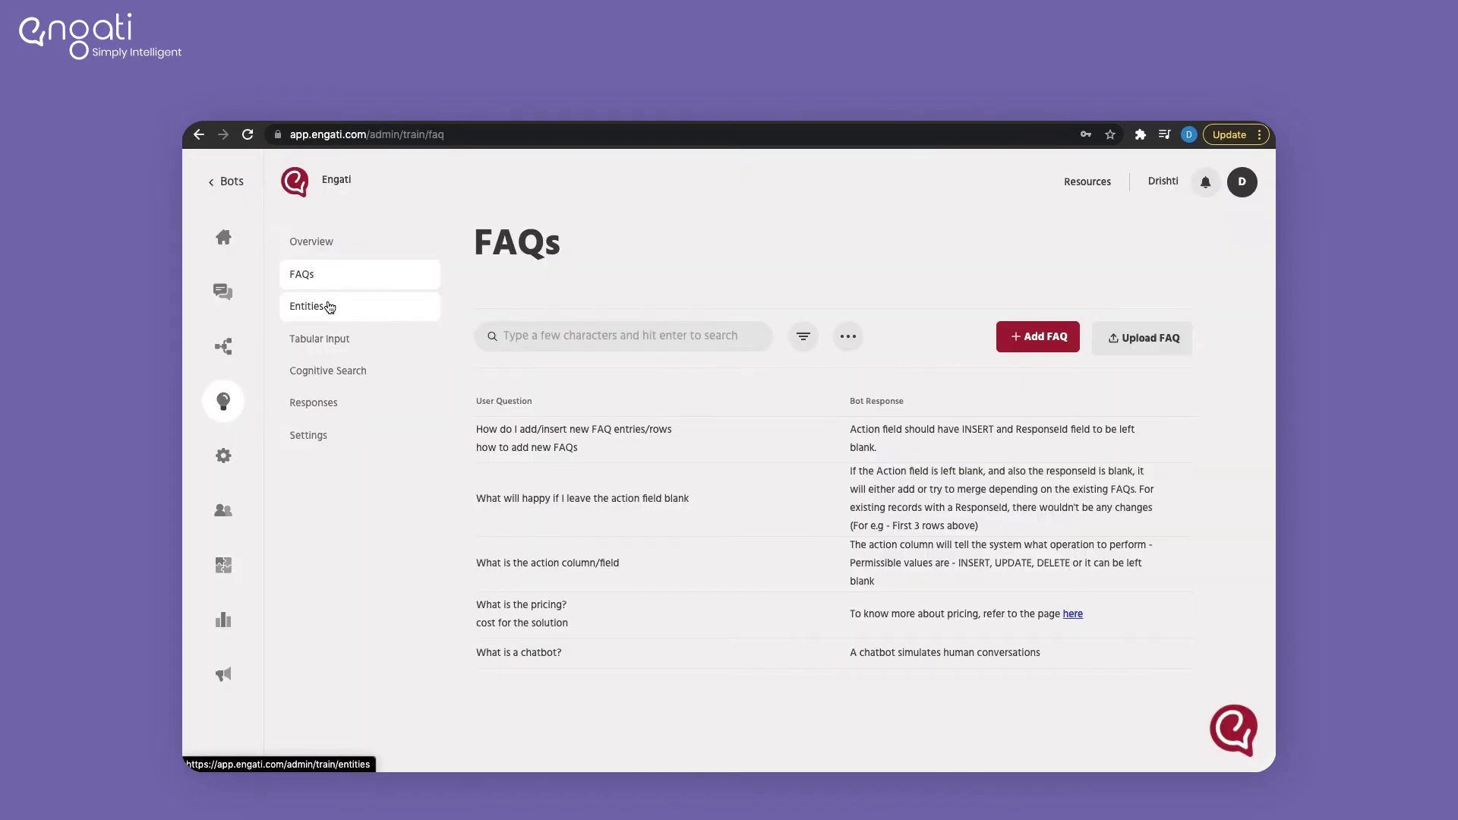
# Add an entity named "cityname" with the entity type City
pyautogui.click(329, 306)
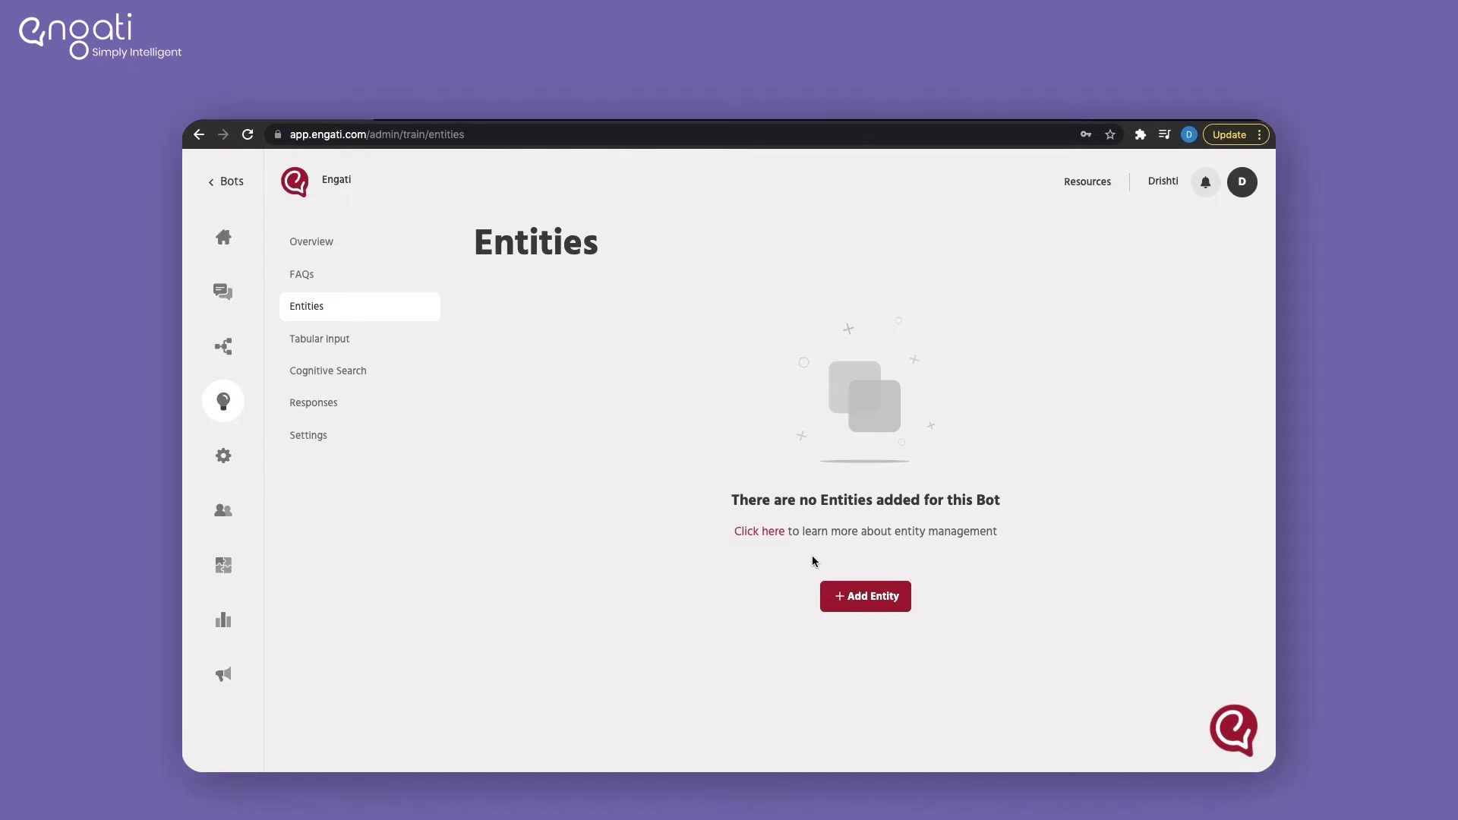
pyautogui.click(856, 595)
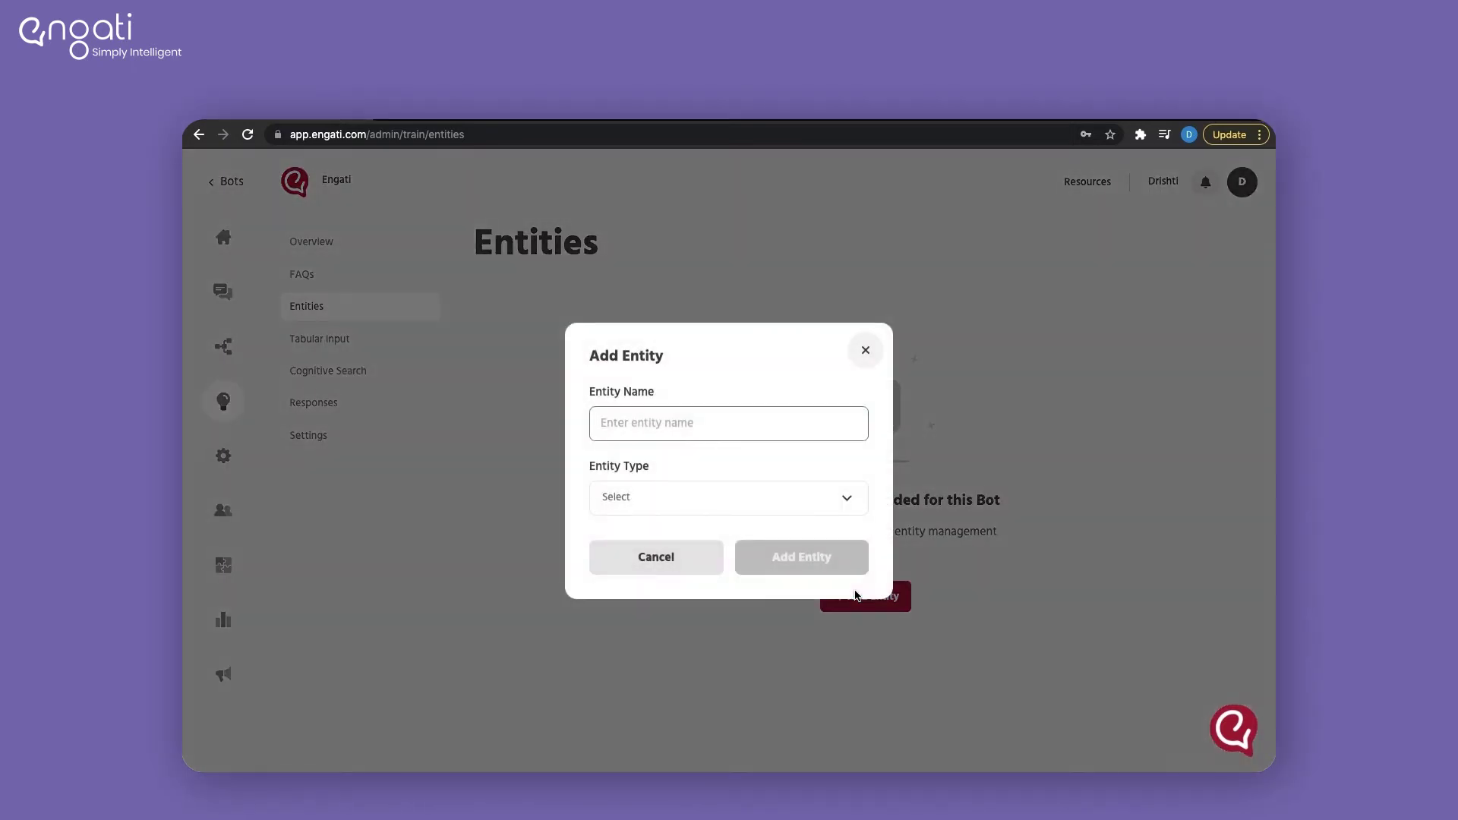
pyautogui.click(641, 422)
pyautogui.write('cityname')
pyautogui.click(648, 490)
pyautogui.scroll(-4, 647, 606)
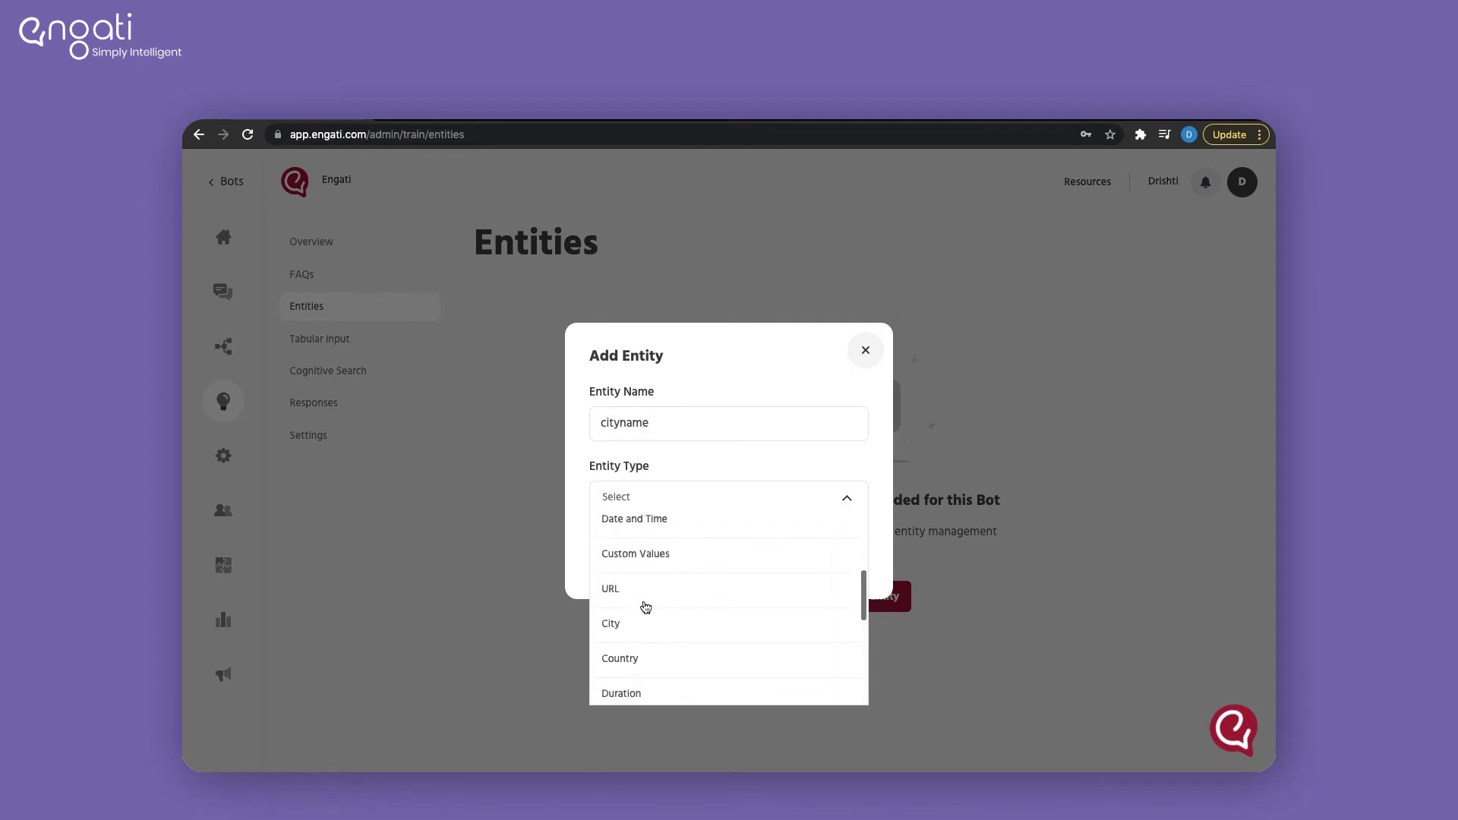
pyautogui.click(641, 621)
pyautogui.click(763, 549)
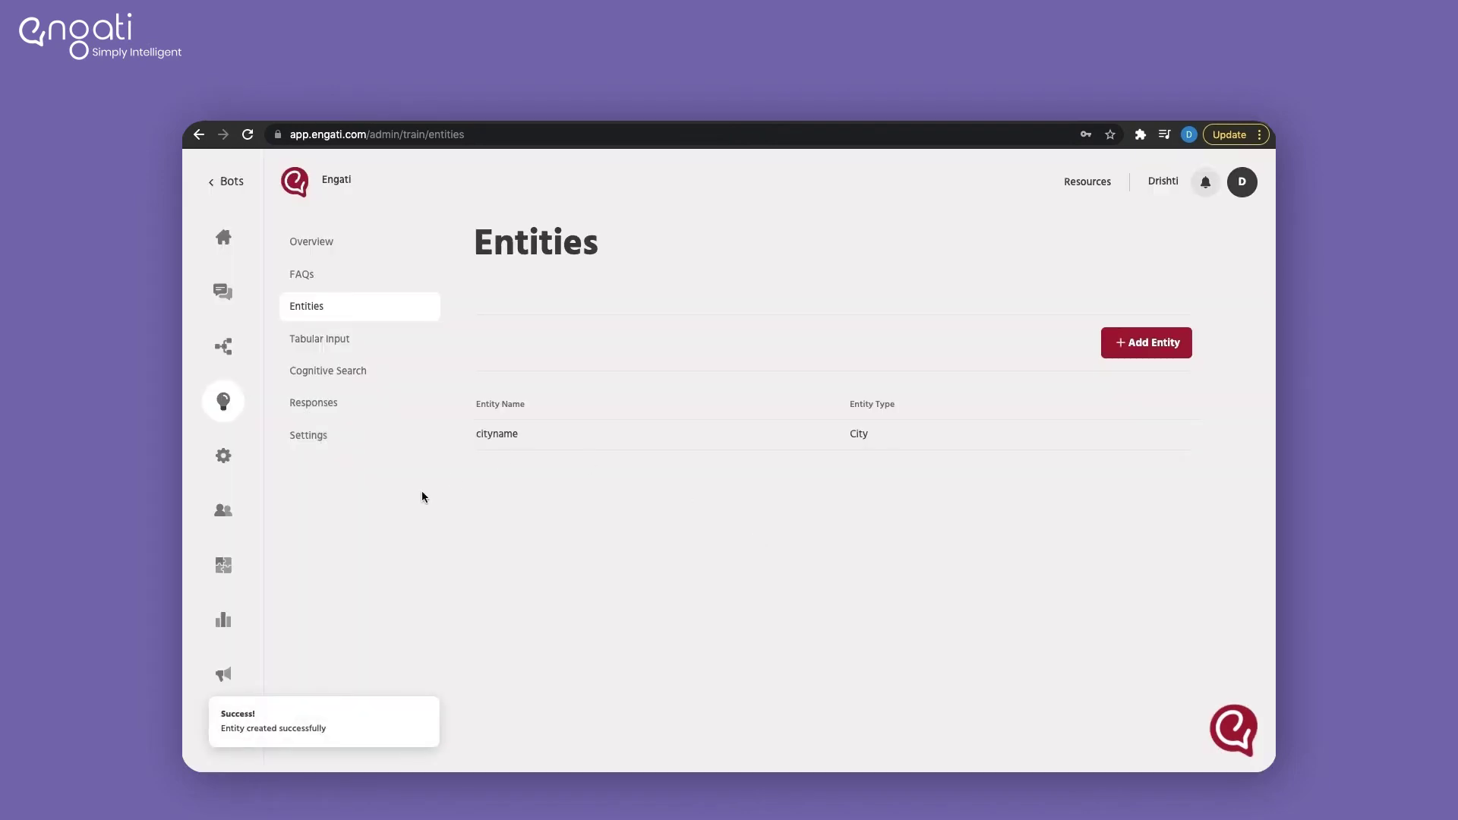
# Start a new FAQ with the question "I stay in Mumbai" and tag the word Mumbai with the cityname entity
pyautogui.click(346, 289)
pyautogui.click(1025, 345)
pyautogui.click(659, 429)
pyautogui.scroll(-1, 662, 444)
pyautogui.scroll(1, 663, 445)
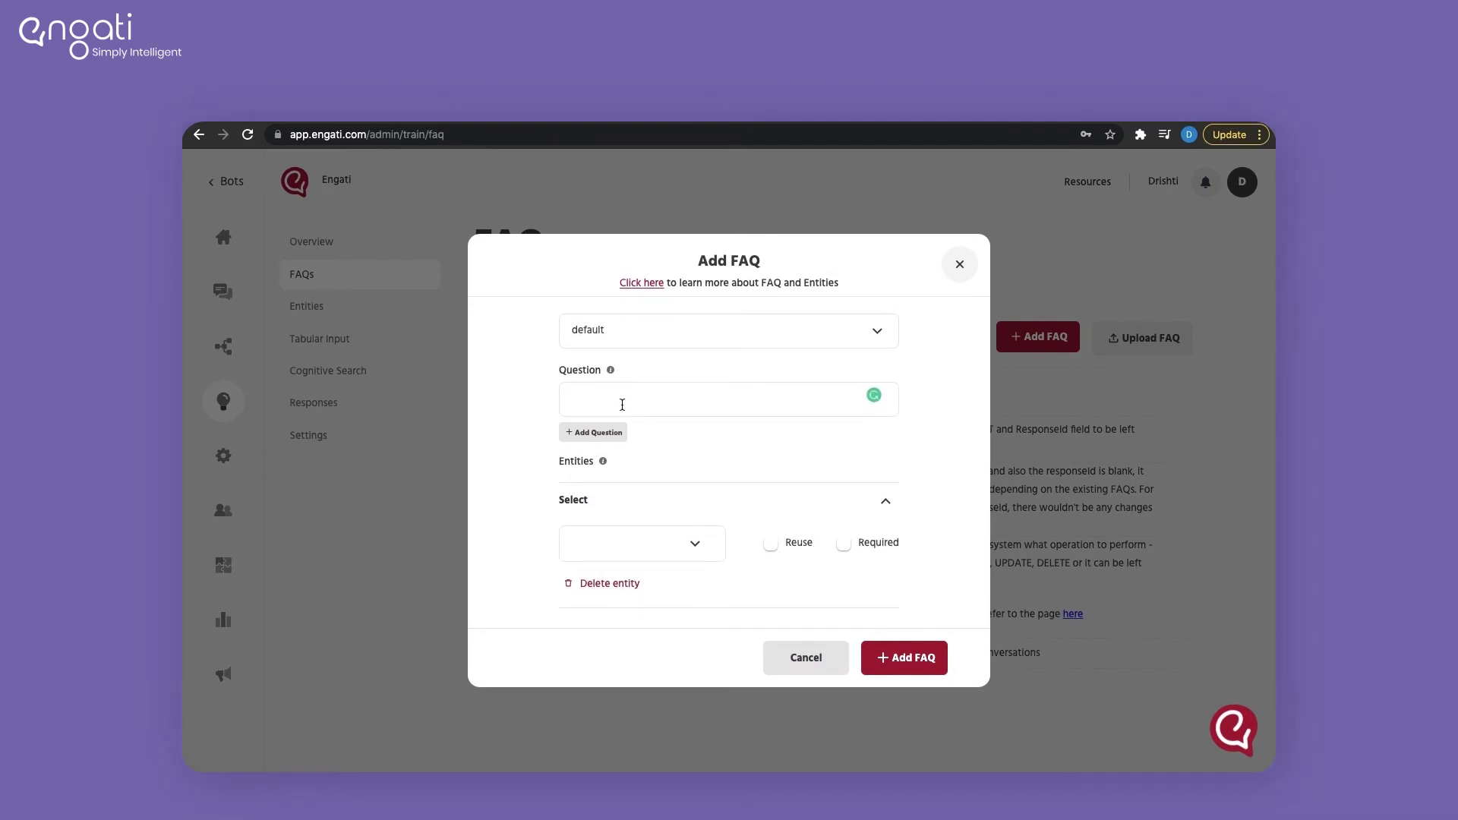
pyautogui.write('I stay in Mumba')
pyautogui.doubleClick(638, 396)
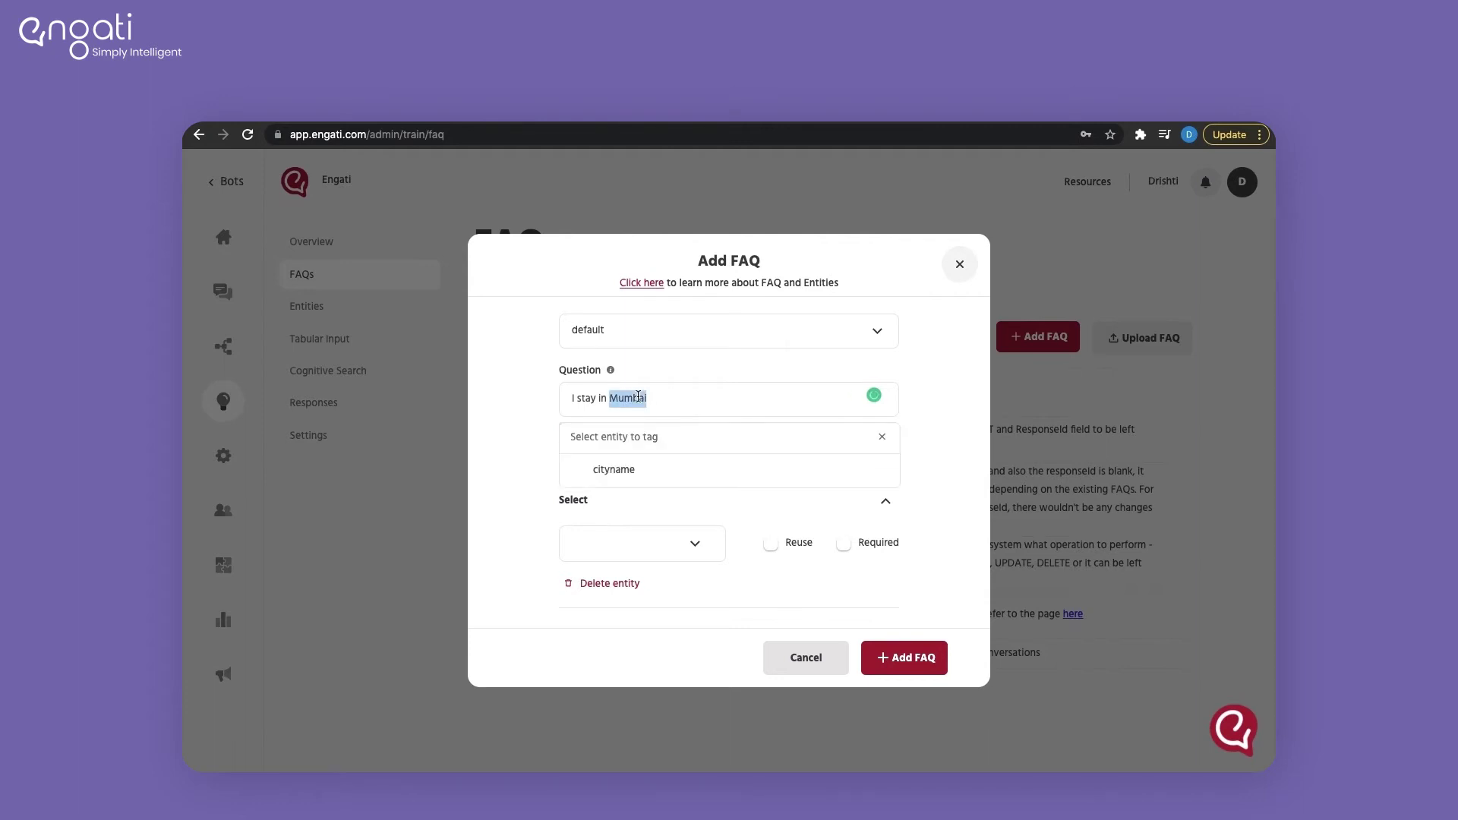
pyautogui.click(630, 467)
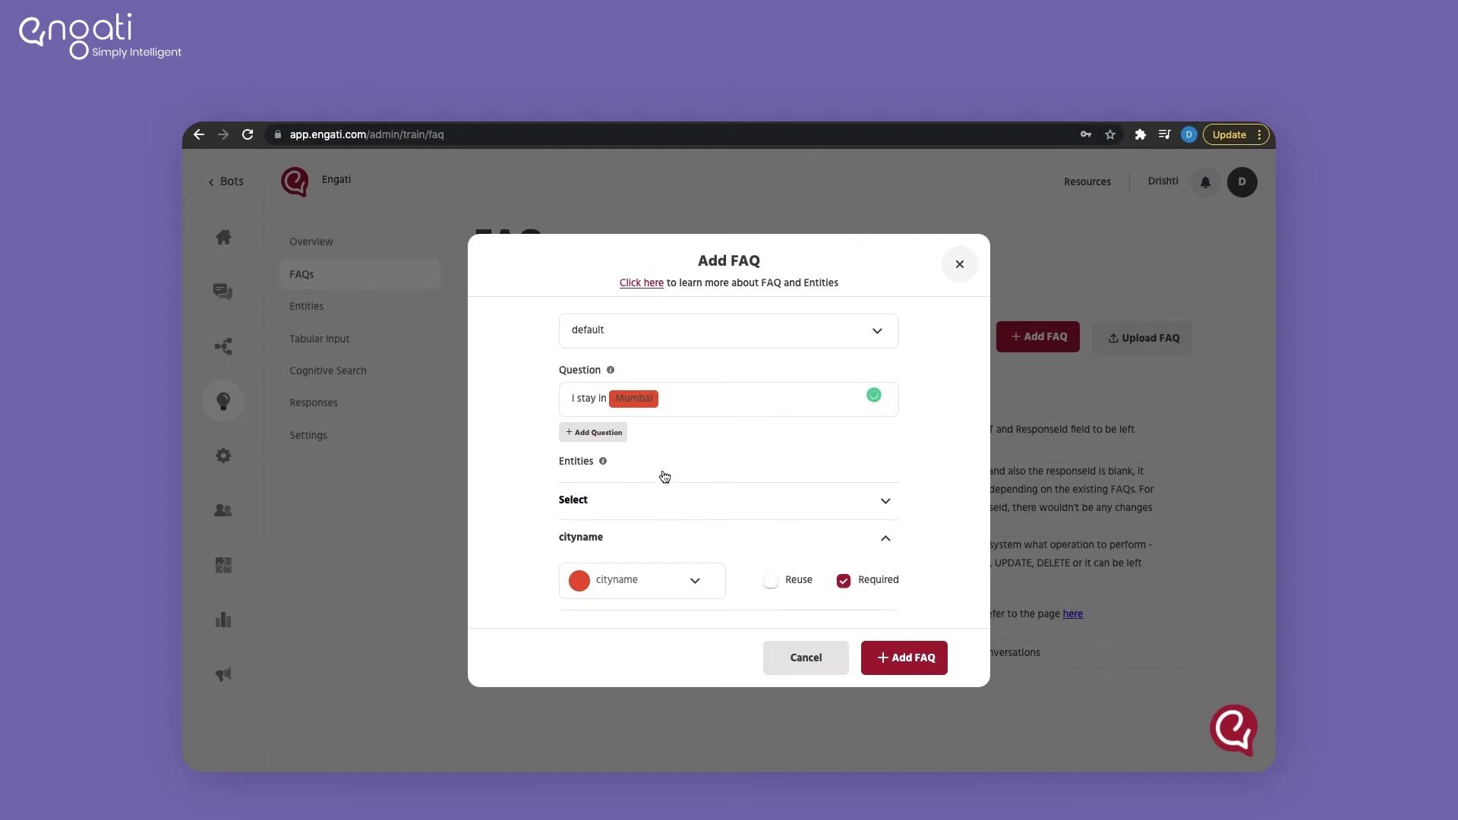
# Make cityname not required, answer with "{{context.cityname.value}} is a great place to live in!", and add the FAQ
pyautogui.scroll(-2, 668, 502)
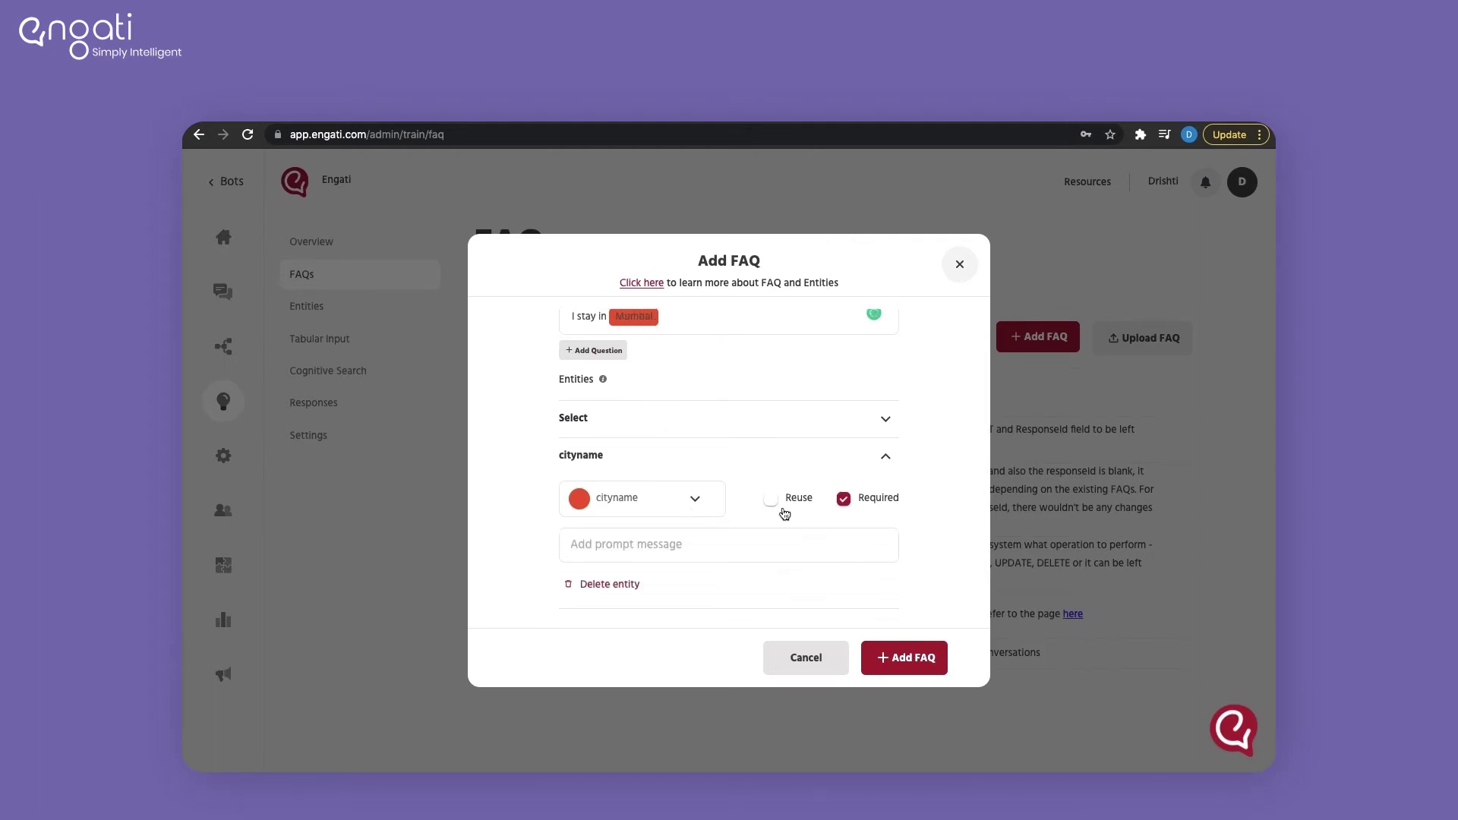
pyautogui.click(844, 499)
pyautogui.scroll(-5, 593, 466)
pyautogui.scroll(6, 654, 494)
pyautogui.scroll(-2, 669, 534)
pyautogui.scroll(-2, 669, 534)
pyautogui.click(628, 521)
pyautogui.write('{{cont')
pyautogui.press('Return')
pyautogui.write('is a great place ')
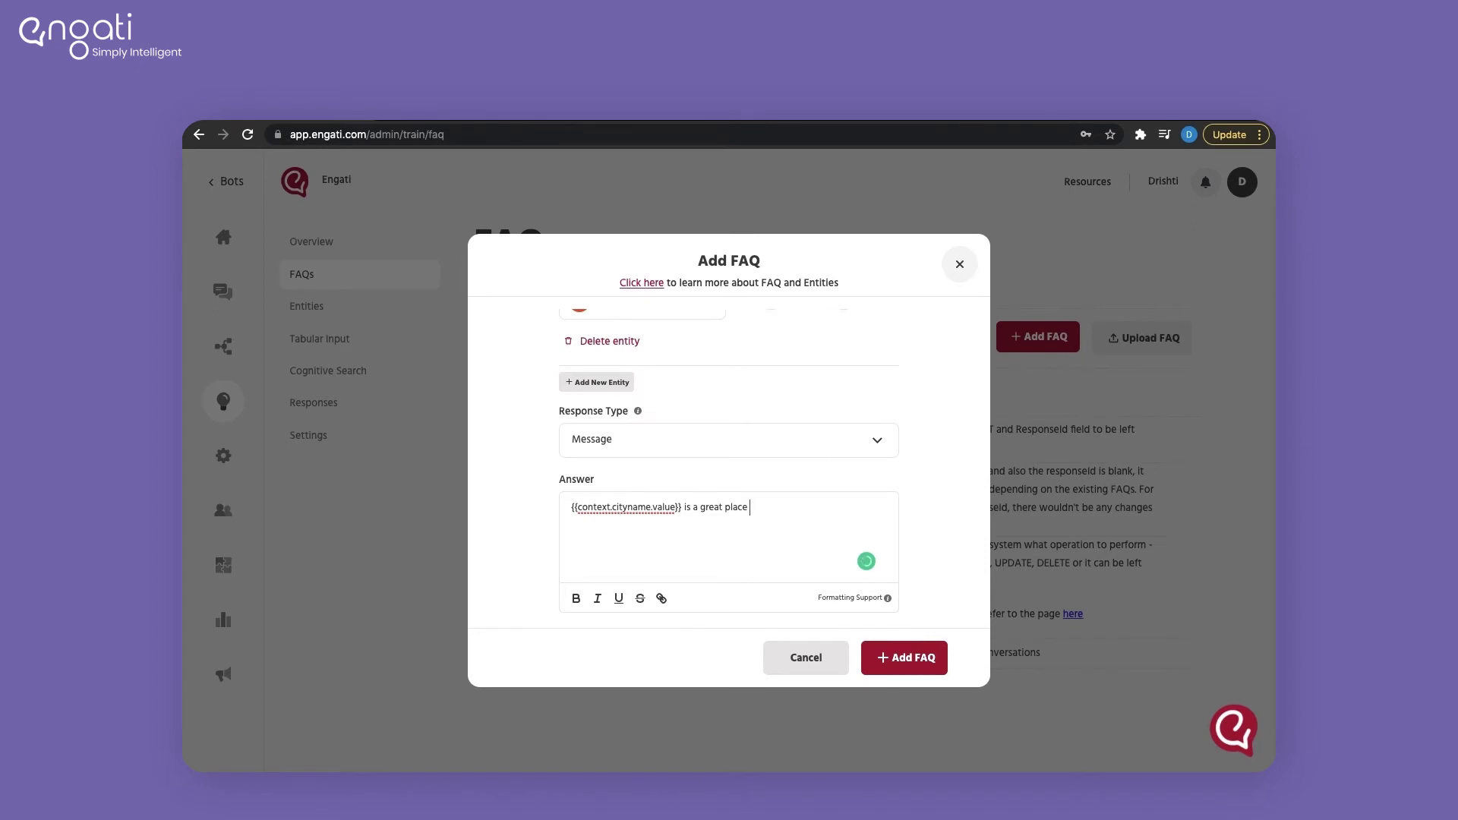
pyautogui.write('to live in!')
pyautogui.scroll(4, 774, 531)
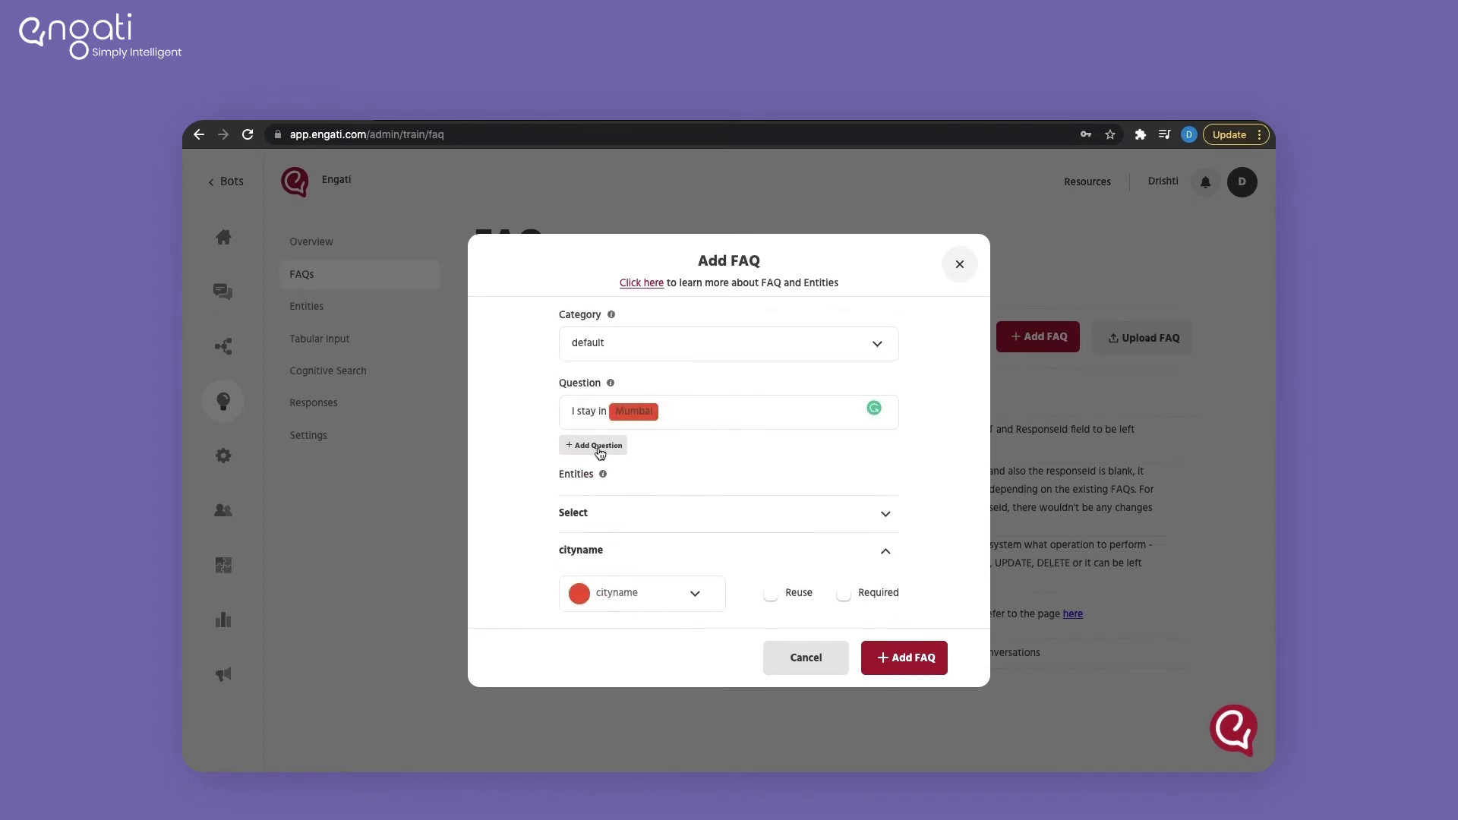
pyautogui.scroll(-4, 598, 447)
pyautogui.click(898, 659)
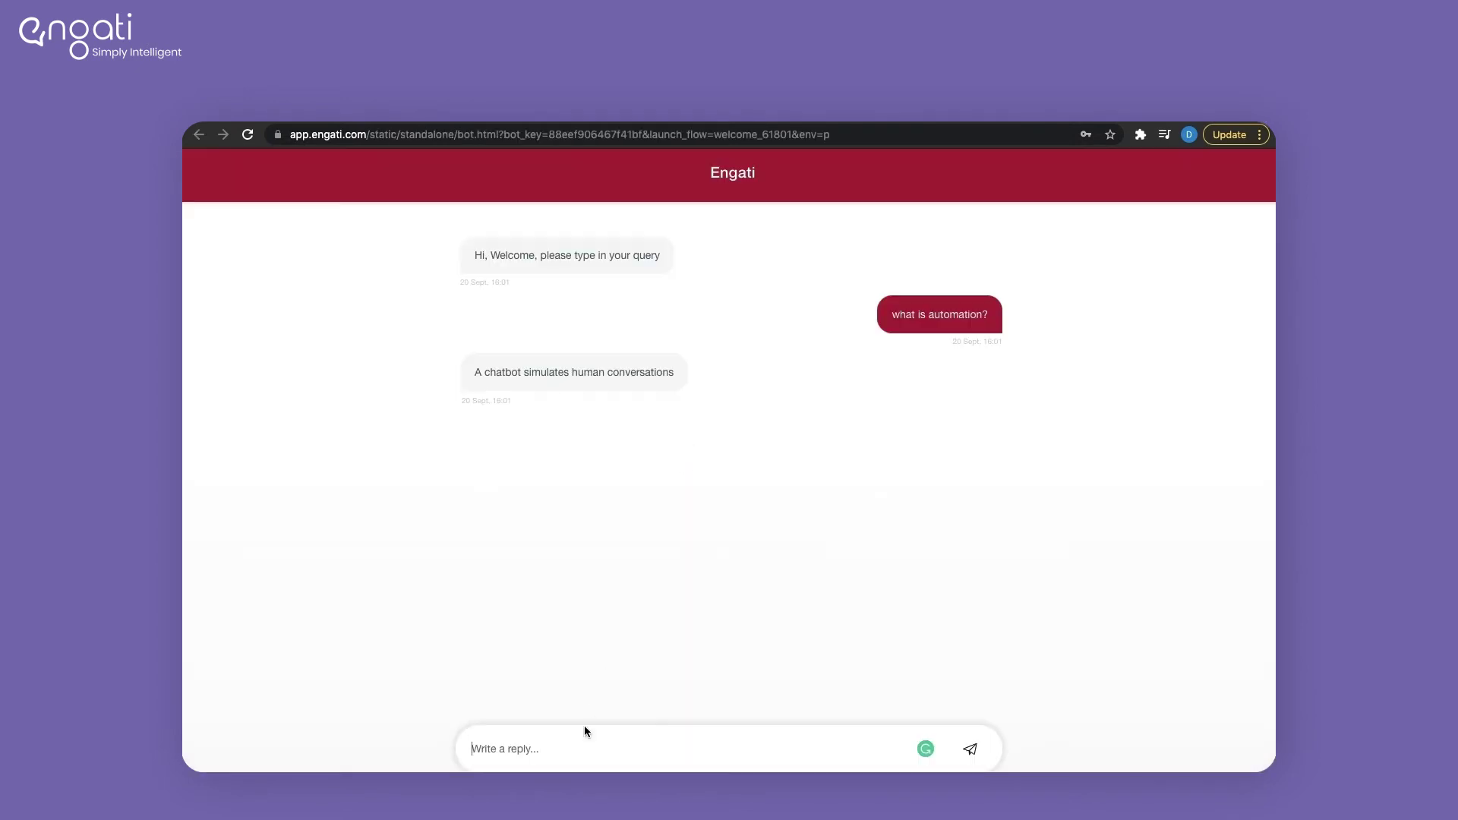
# Test the entity FAQ by sending "I stay in Dubai" to the bot in its standalone chat page
pyautogui.click(473, 748)
pyautogui.write('I stay in Dubai')
pyautogui.press('Return')
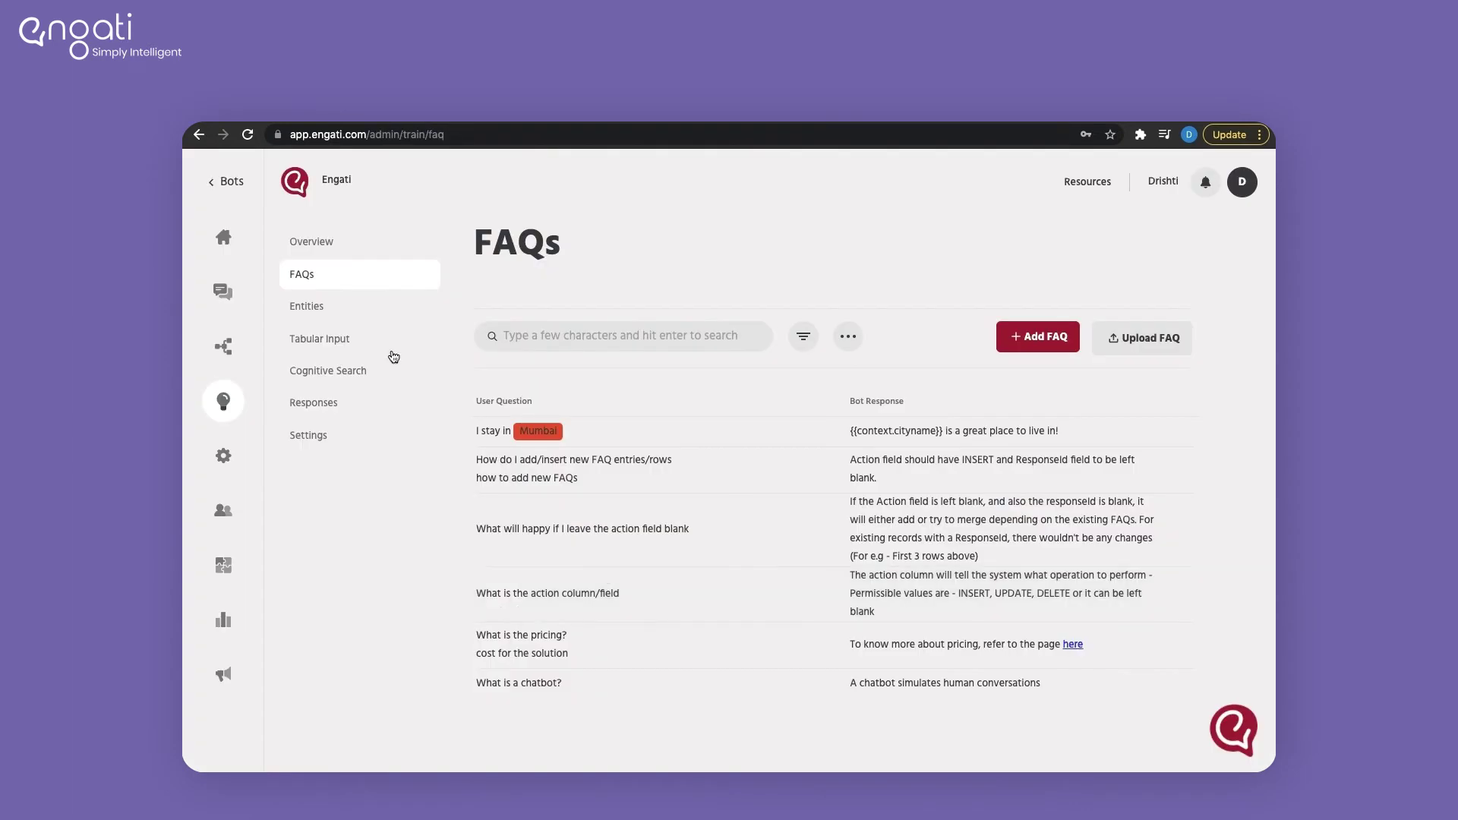
# Open the upload dialog for the bot's tabular input
pyautogui.click(342, 307)
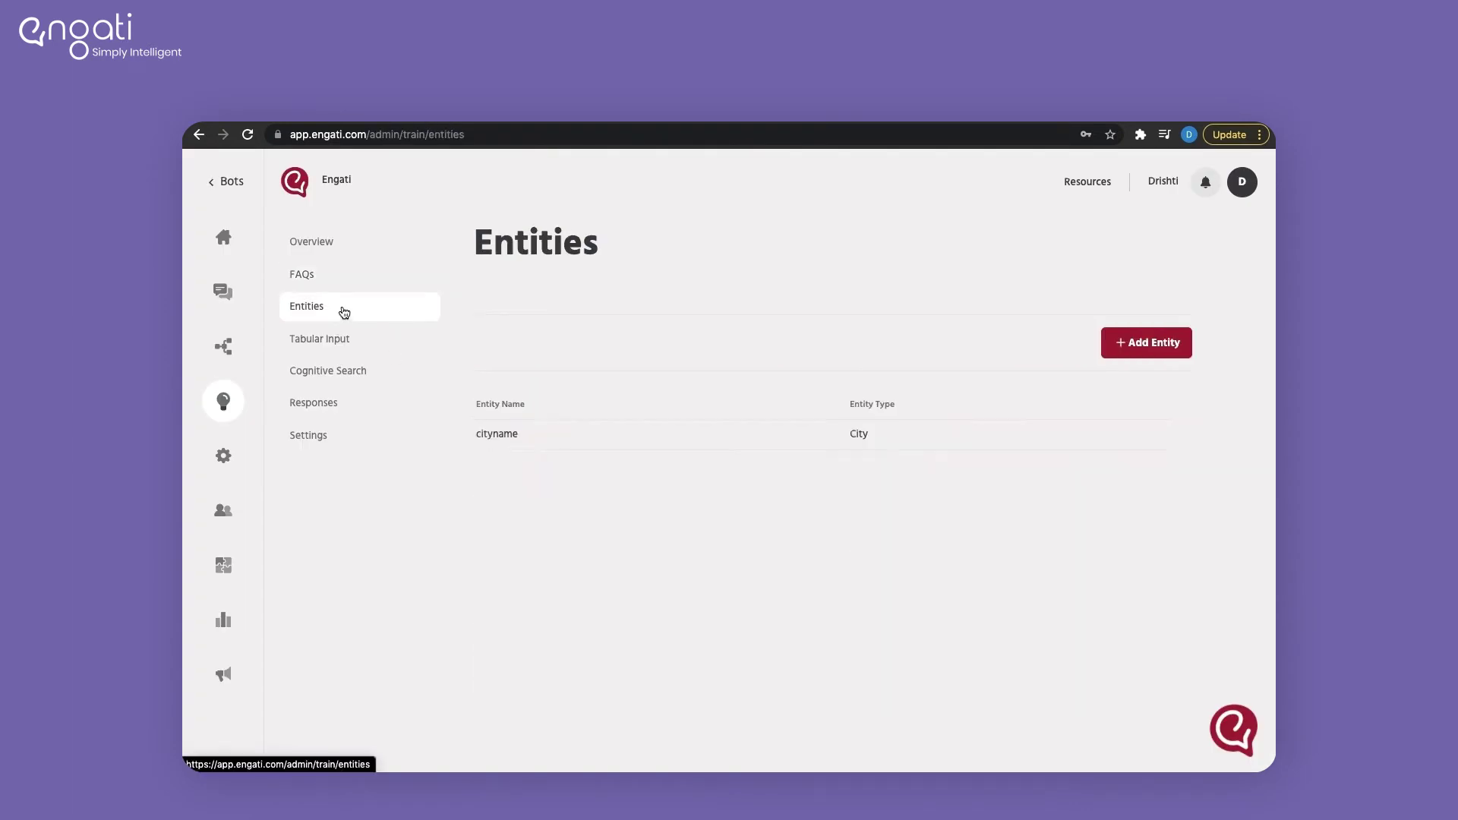
pyautogui.click(339, 337)
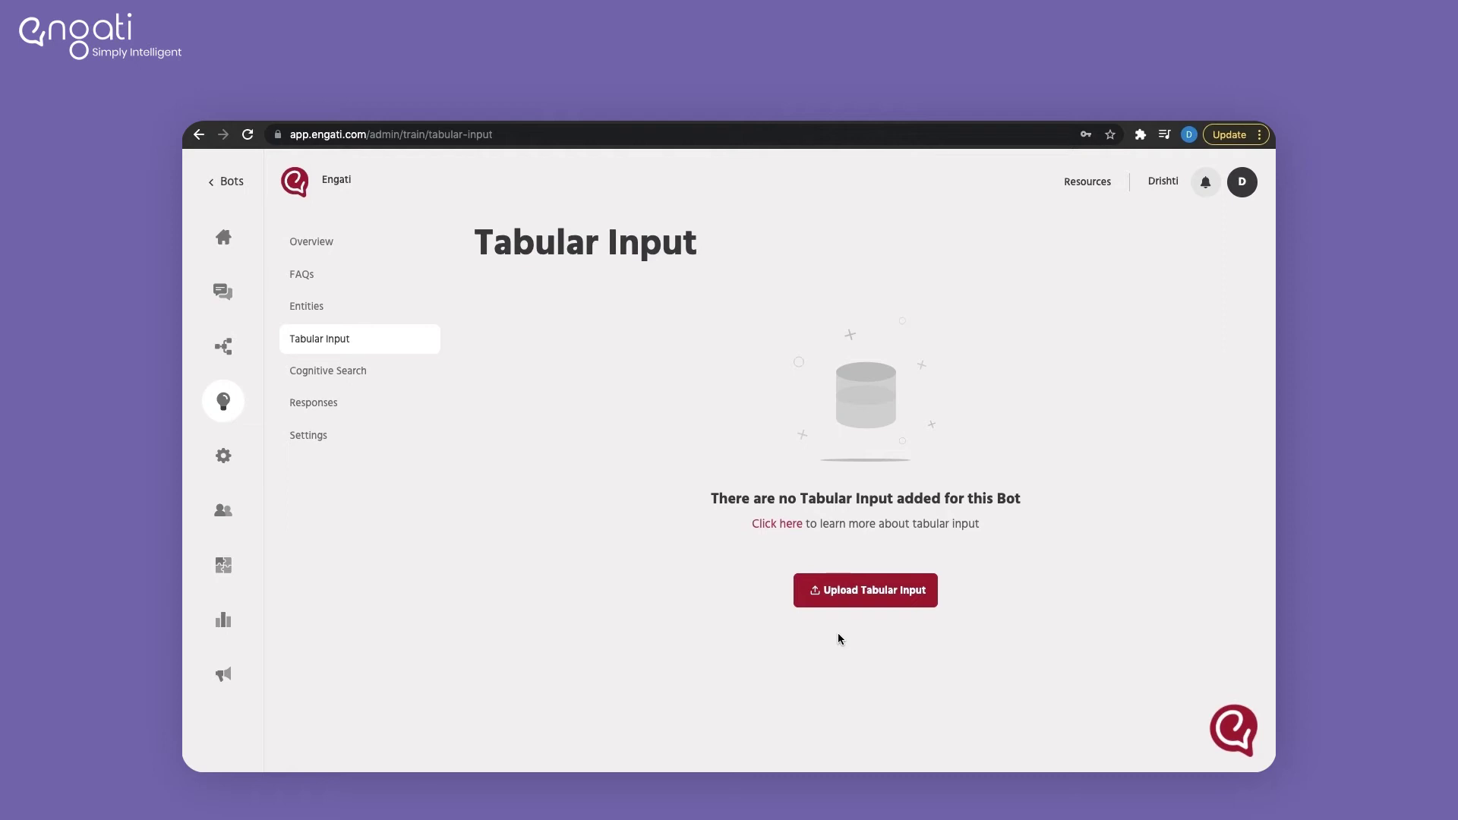
pyautogui.click(867, 594)
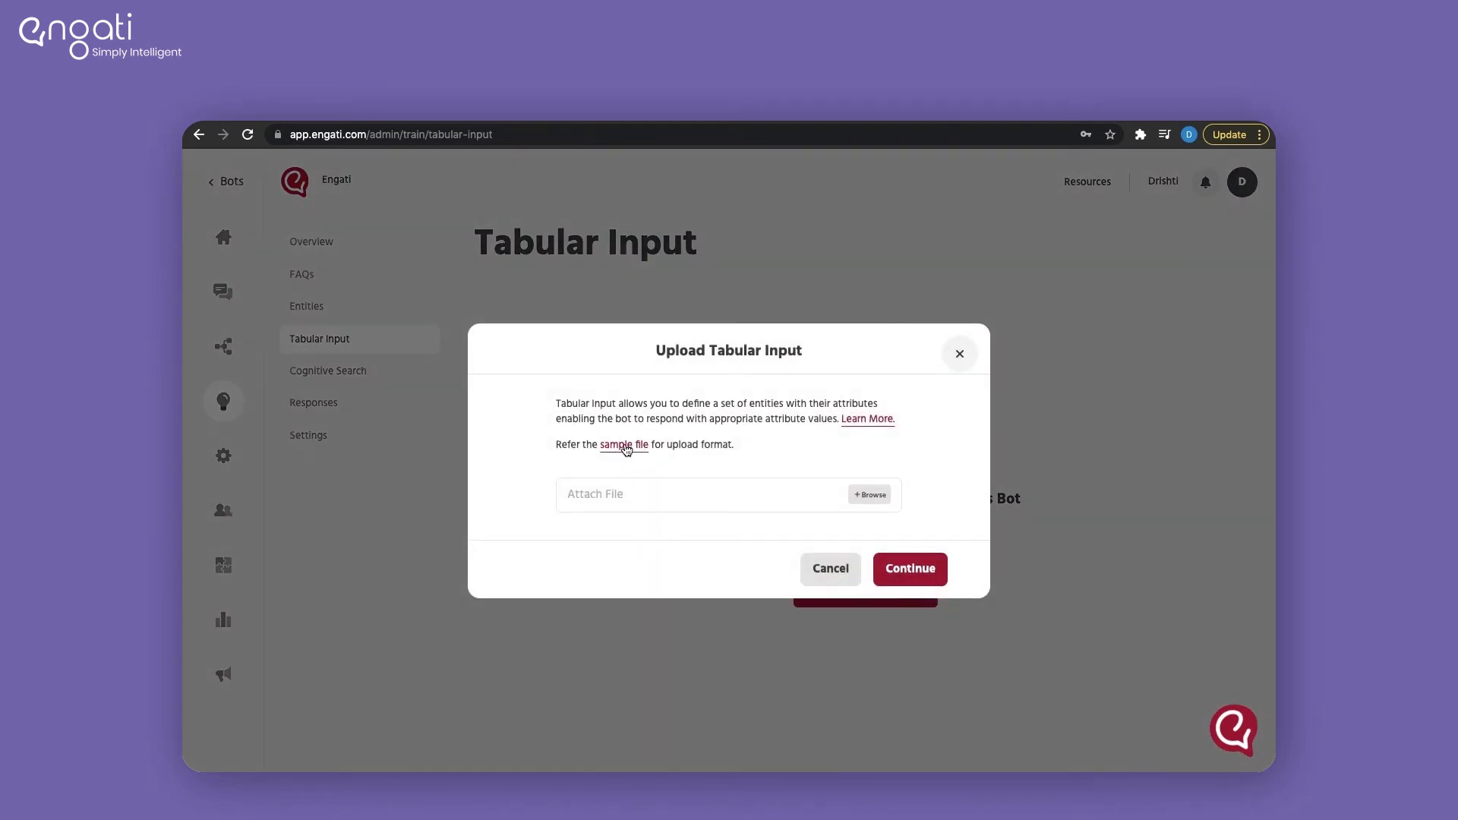
# In the Google Sheets datasource file, widen column A and examine the course name, fees, start date and difficulty level columns
pyautogui.click(640, 121)
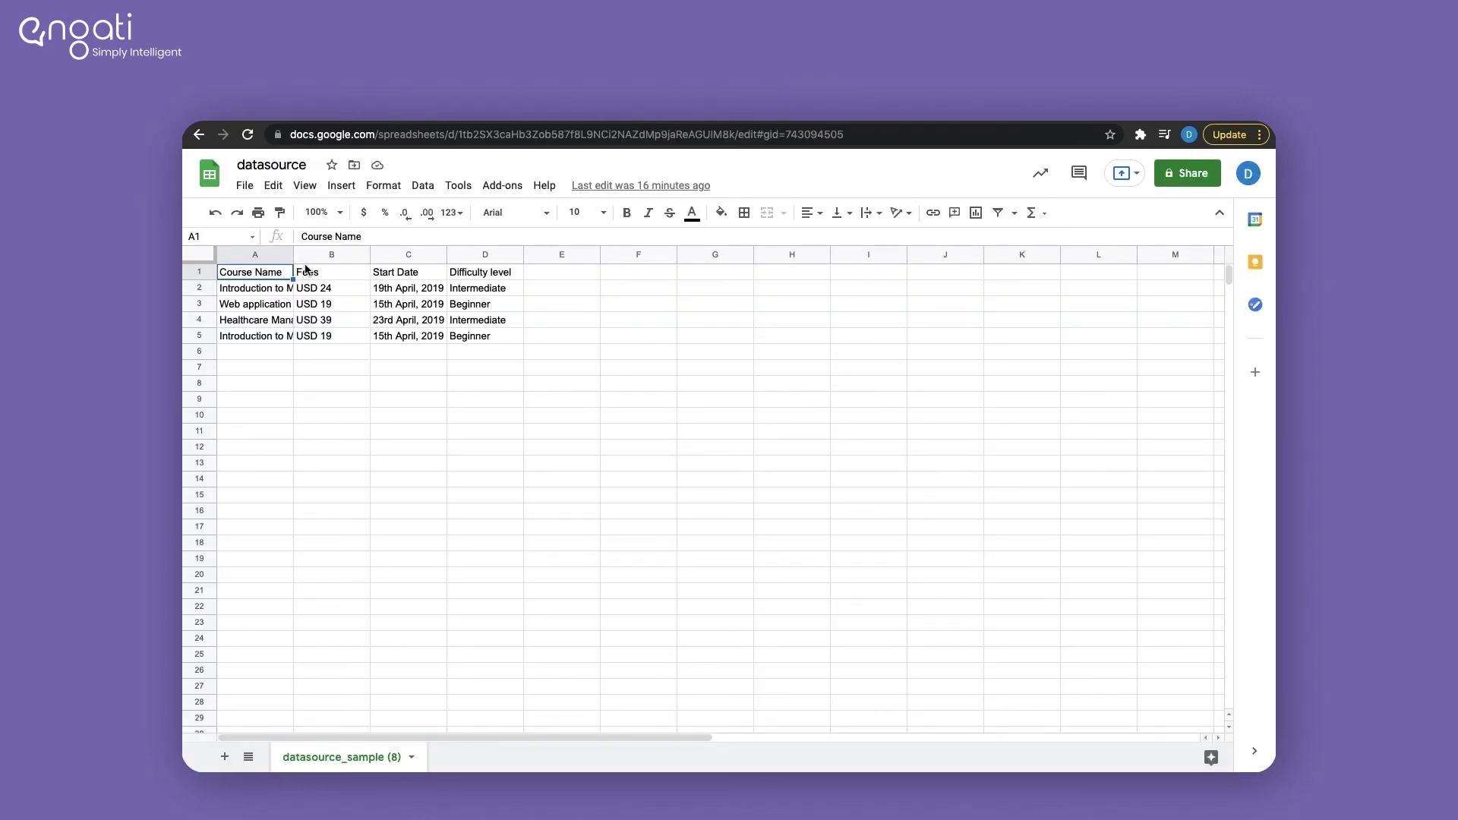
pyautogui.moveTo(293, 255); pyautogui.dragTo(380, 255)
pyautogui.press('Down')
pyautogui.press('Down')
pyautogui.press('Down')
pyautogui.press('Down')
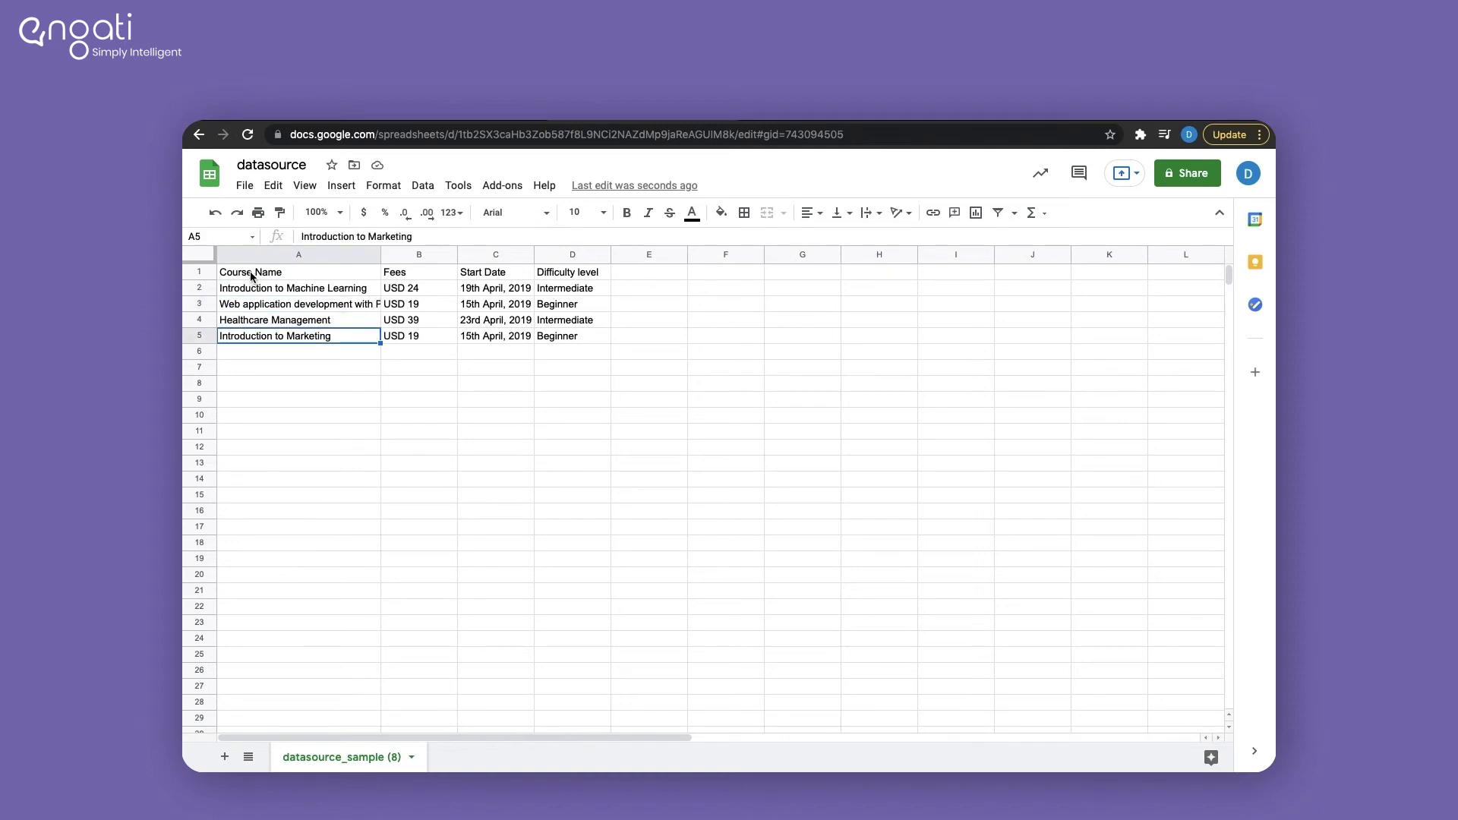
pyautogui.click(408, 276)
pyautogui.press('Right')
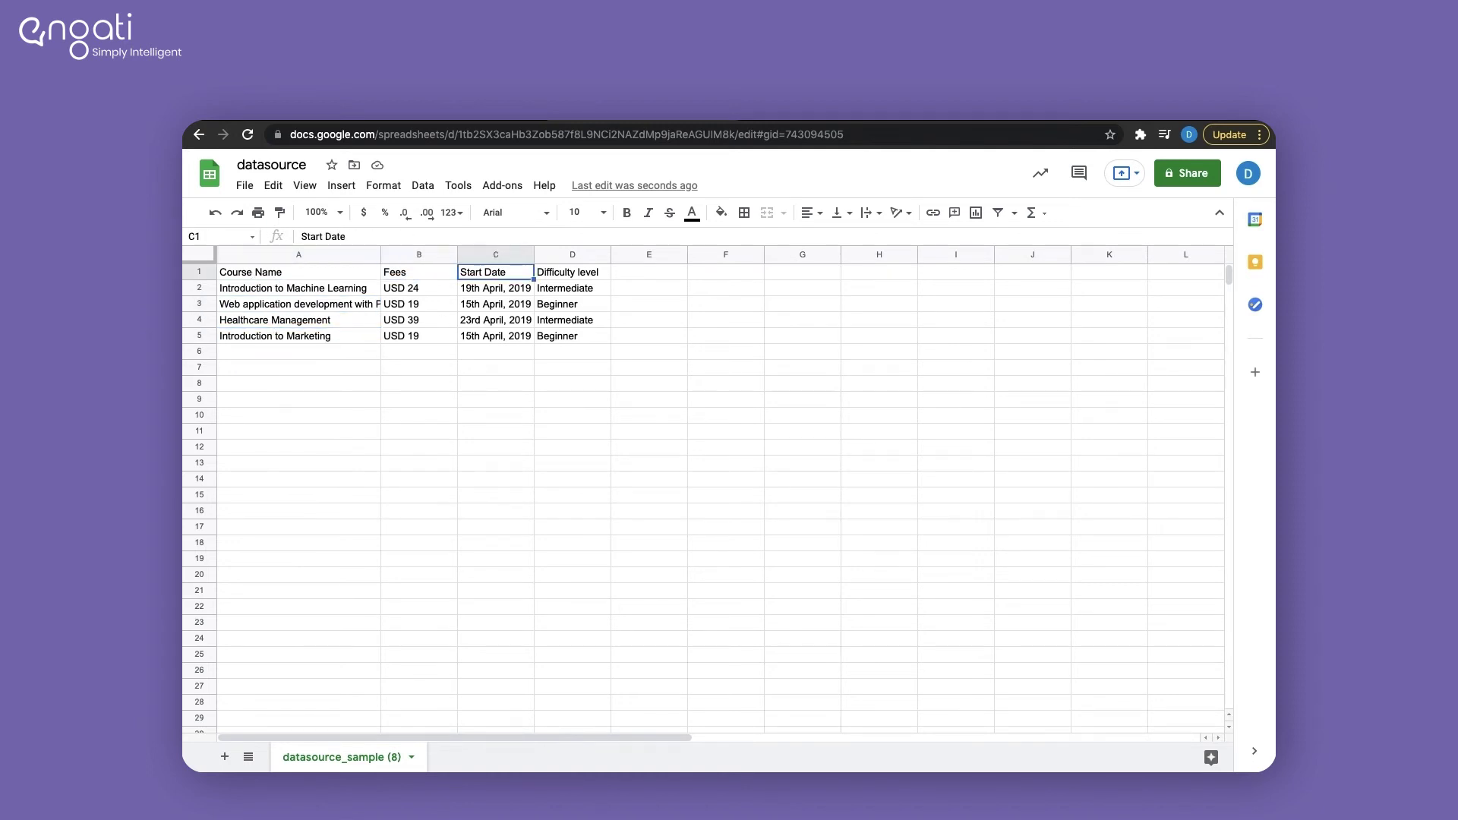
pyautogui.press('Right')
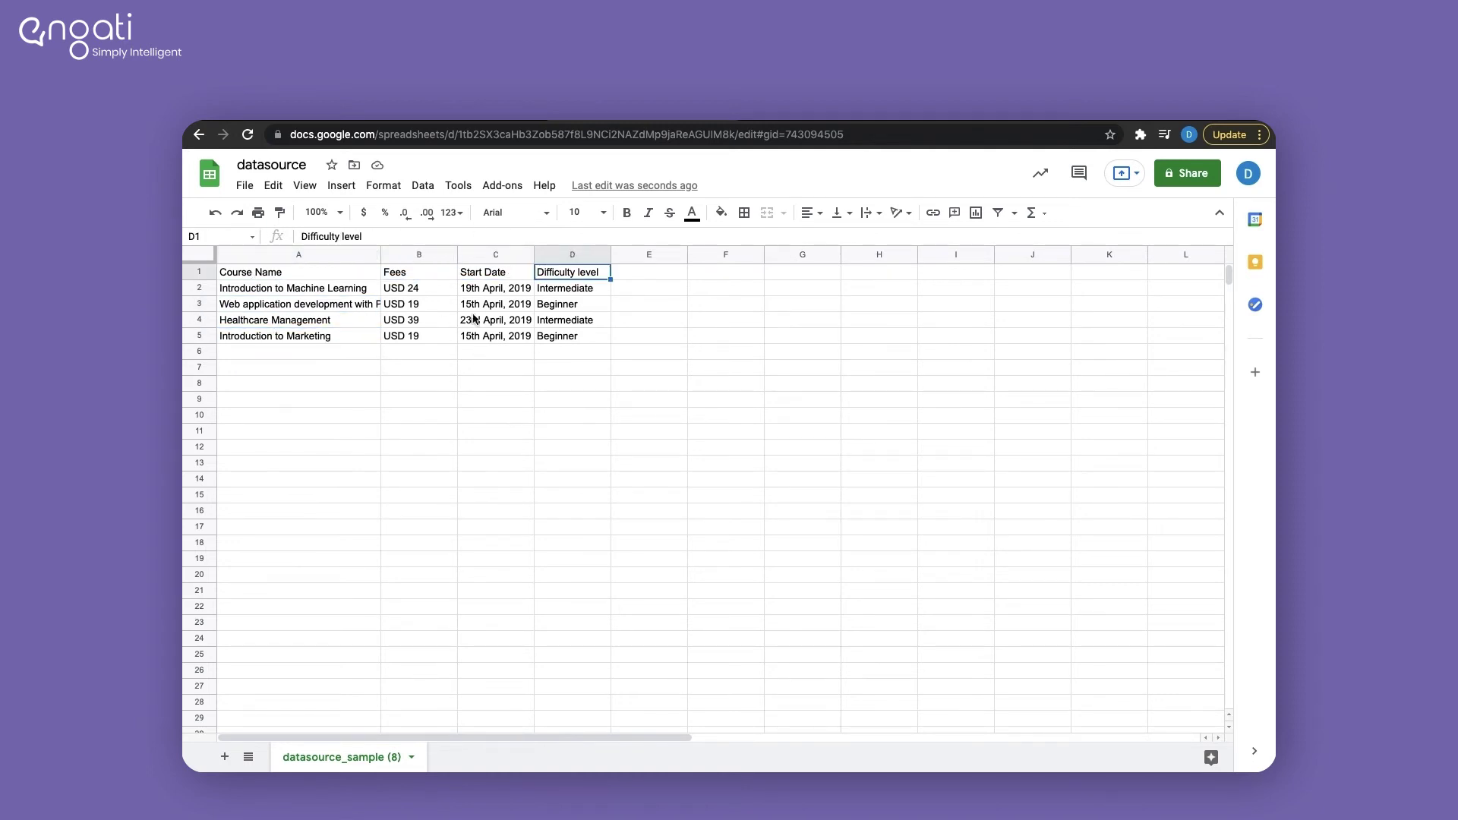
pyautogui.click(275, 128)
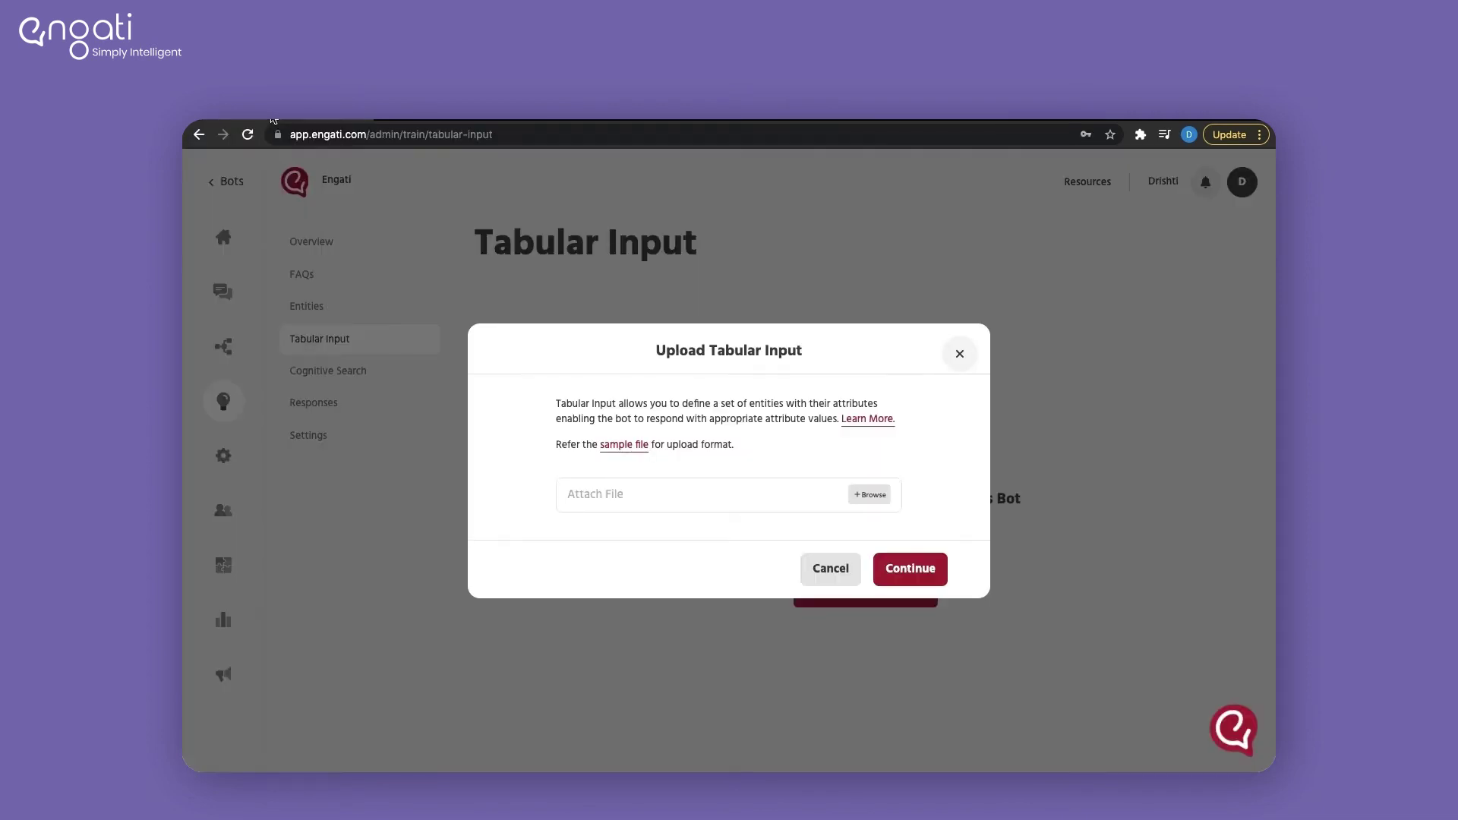
# Upload datasource_sample (8).csv from Downloads as tabular input with the source name "Courses"
pyautogui.click(870, 495)
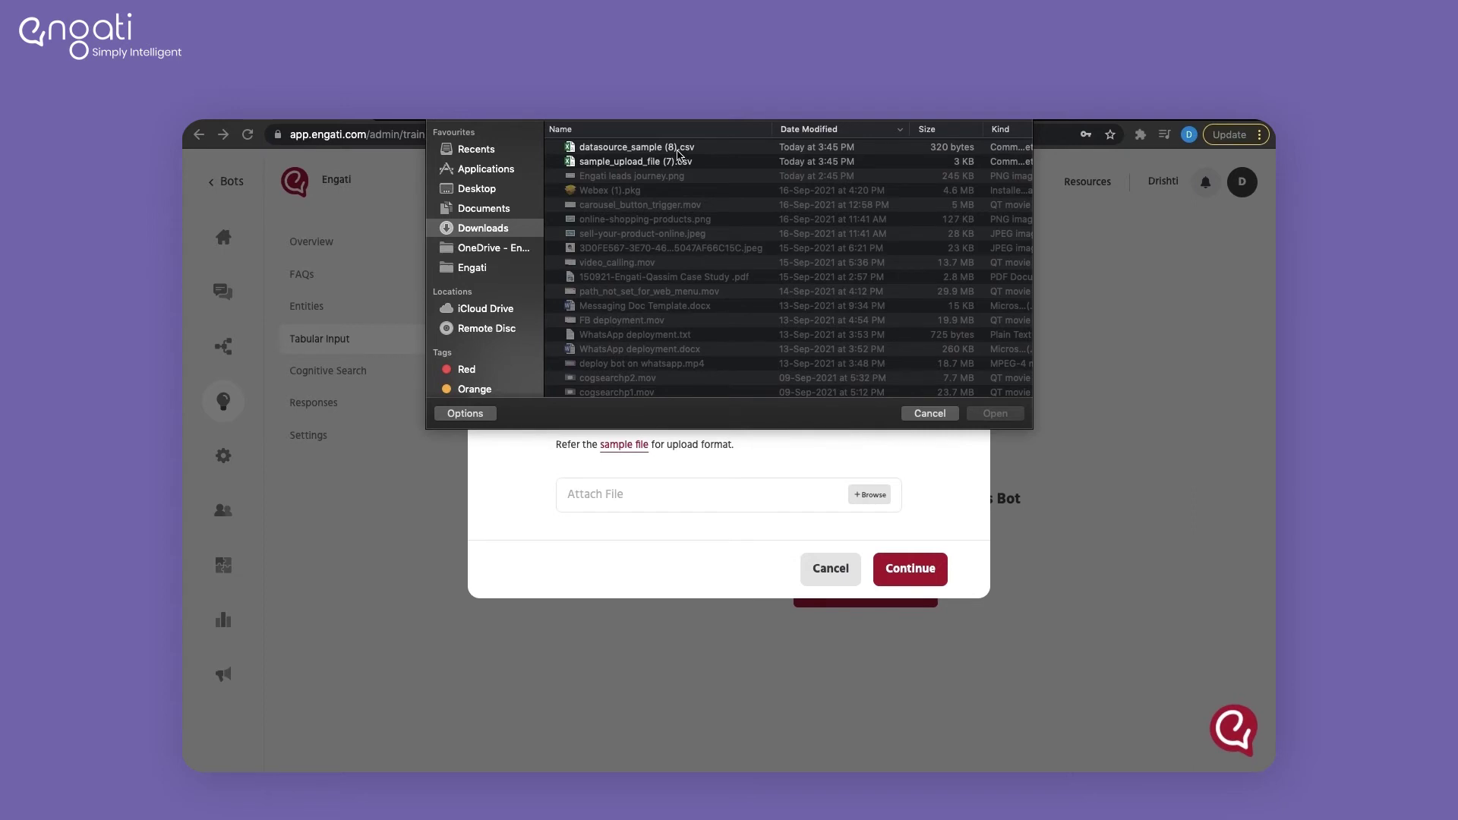
pyautogui.click(678, 148)
pyautogui.click(991, 420)
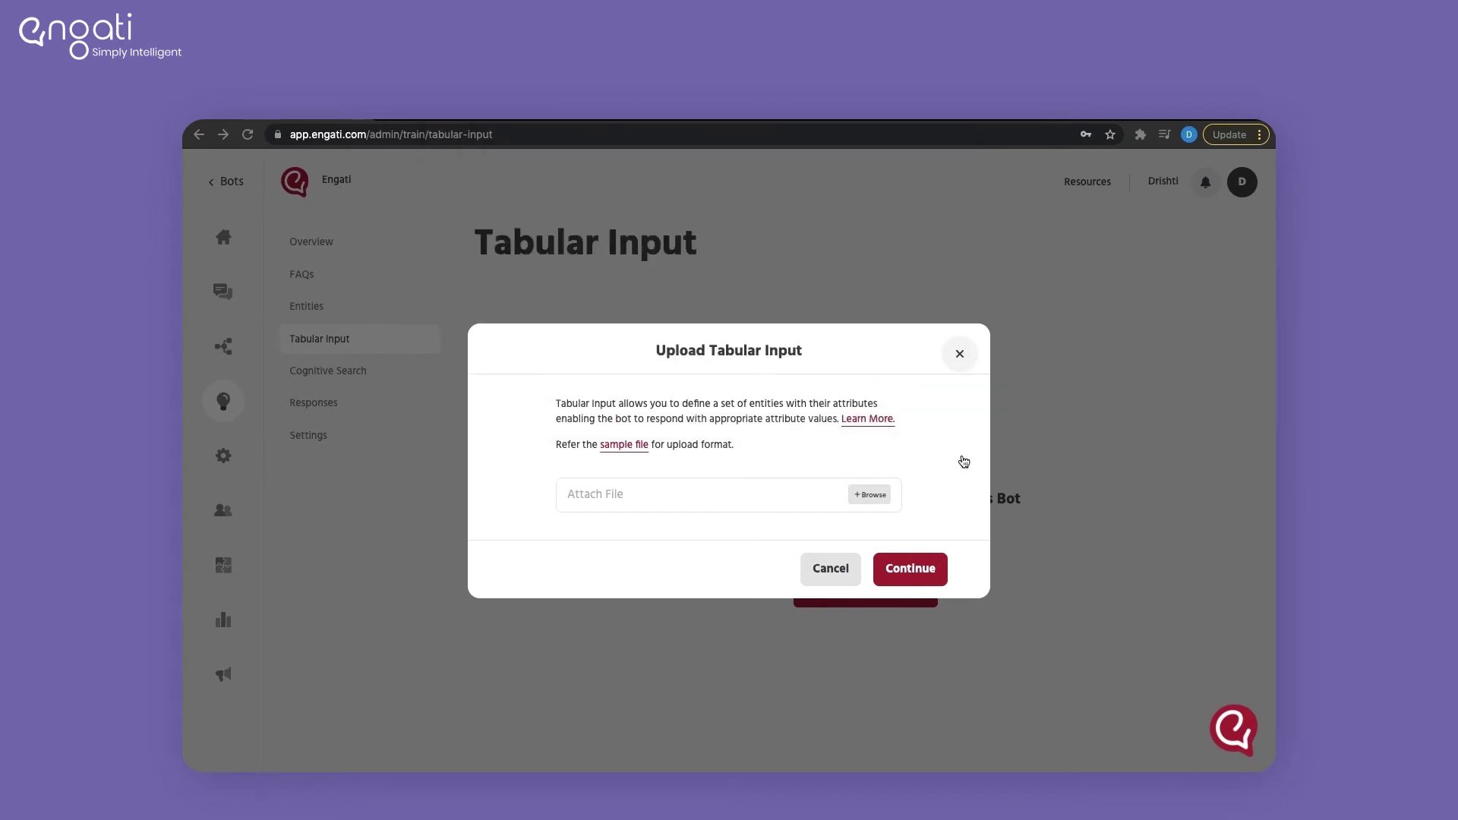
pyautogui.click(919, 570)
pyautogui.click(681, 527)
pyautogui.click(624, 472)
pyautogui.write('Courses')
pyautogui.click(918, 651)
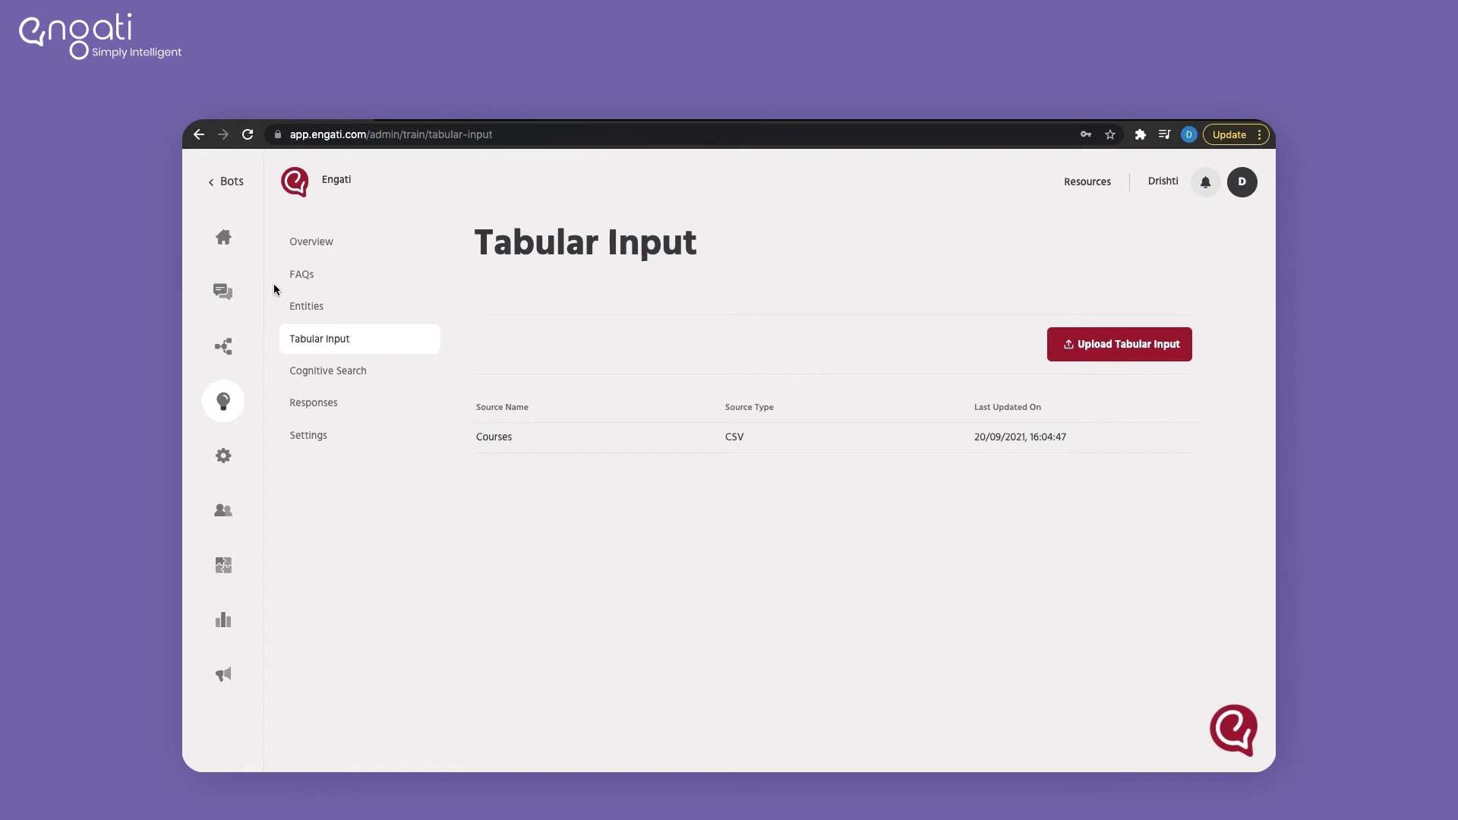
# Edit the Start Date FAQ, adding the question "when does the coursename course start?" with "coursename" tagged as the CourseName entity
pyautogui.click(299, 284)
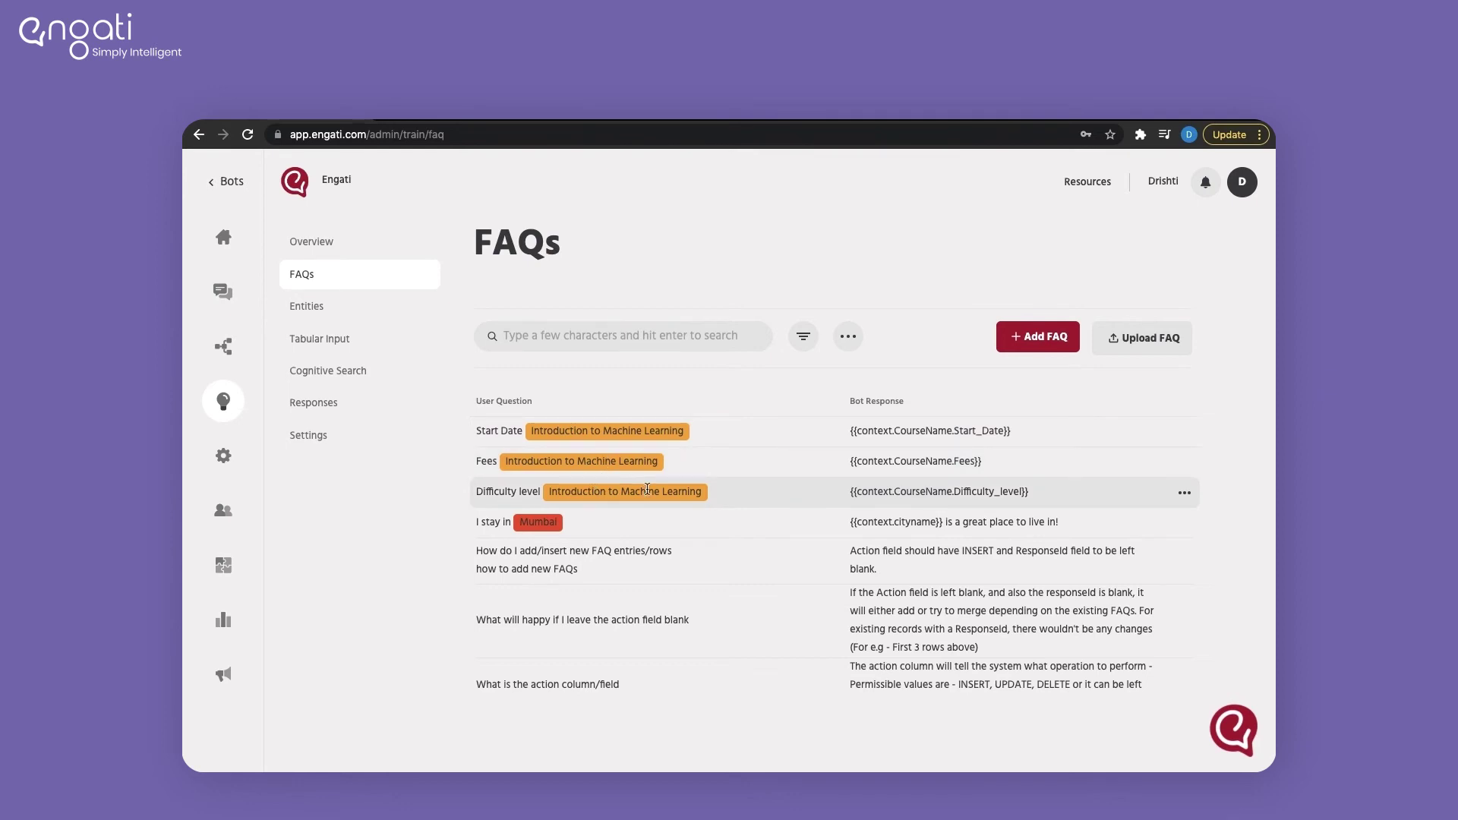
pyautogui.click(1184, 432)
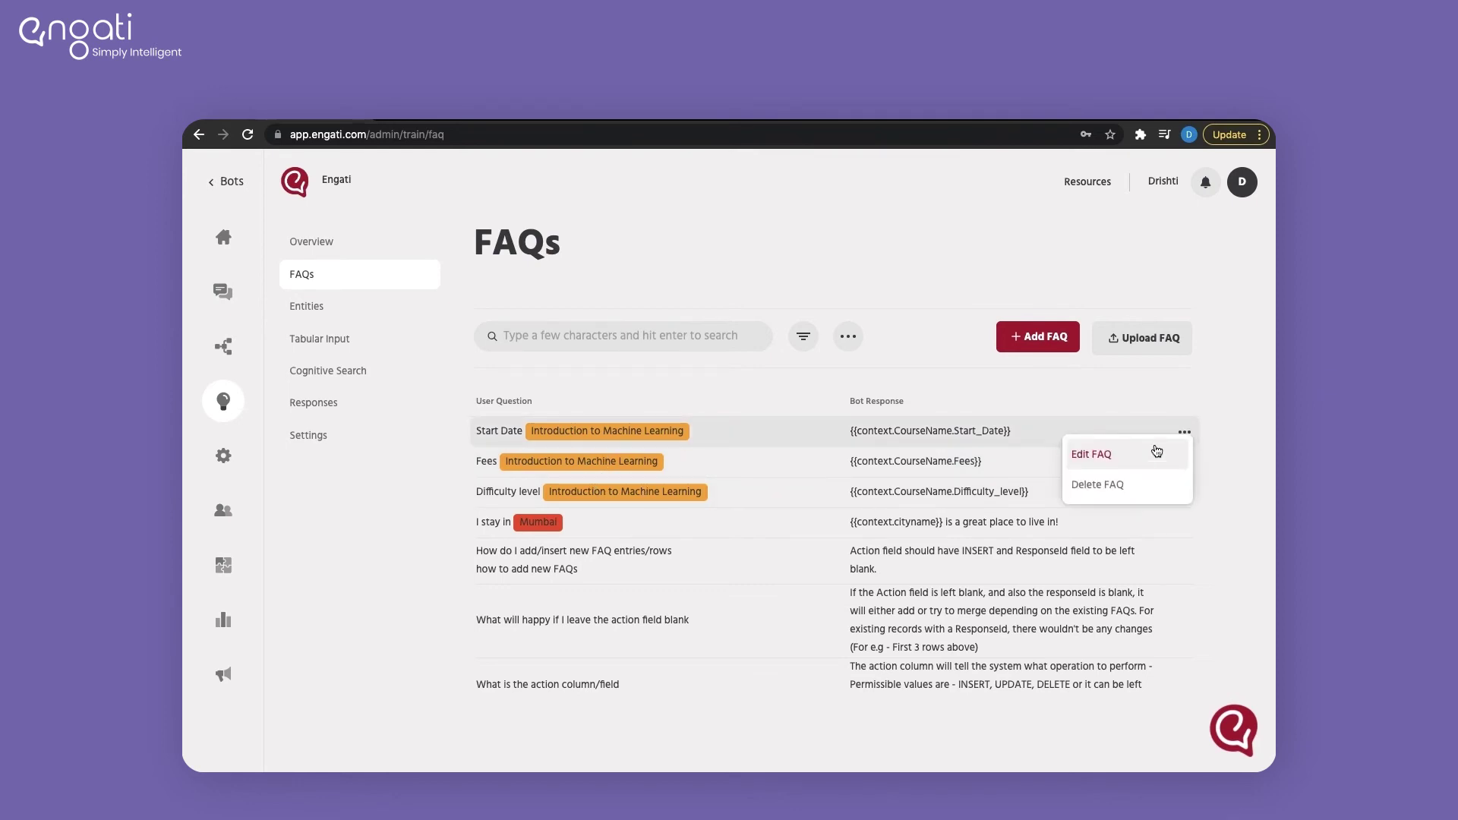
pyautogui.click(1152, 460)
pyautogui.scroll(-1, 731, 409)
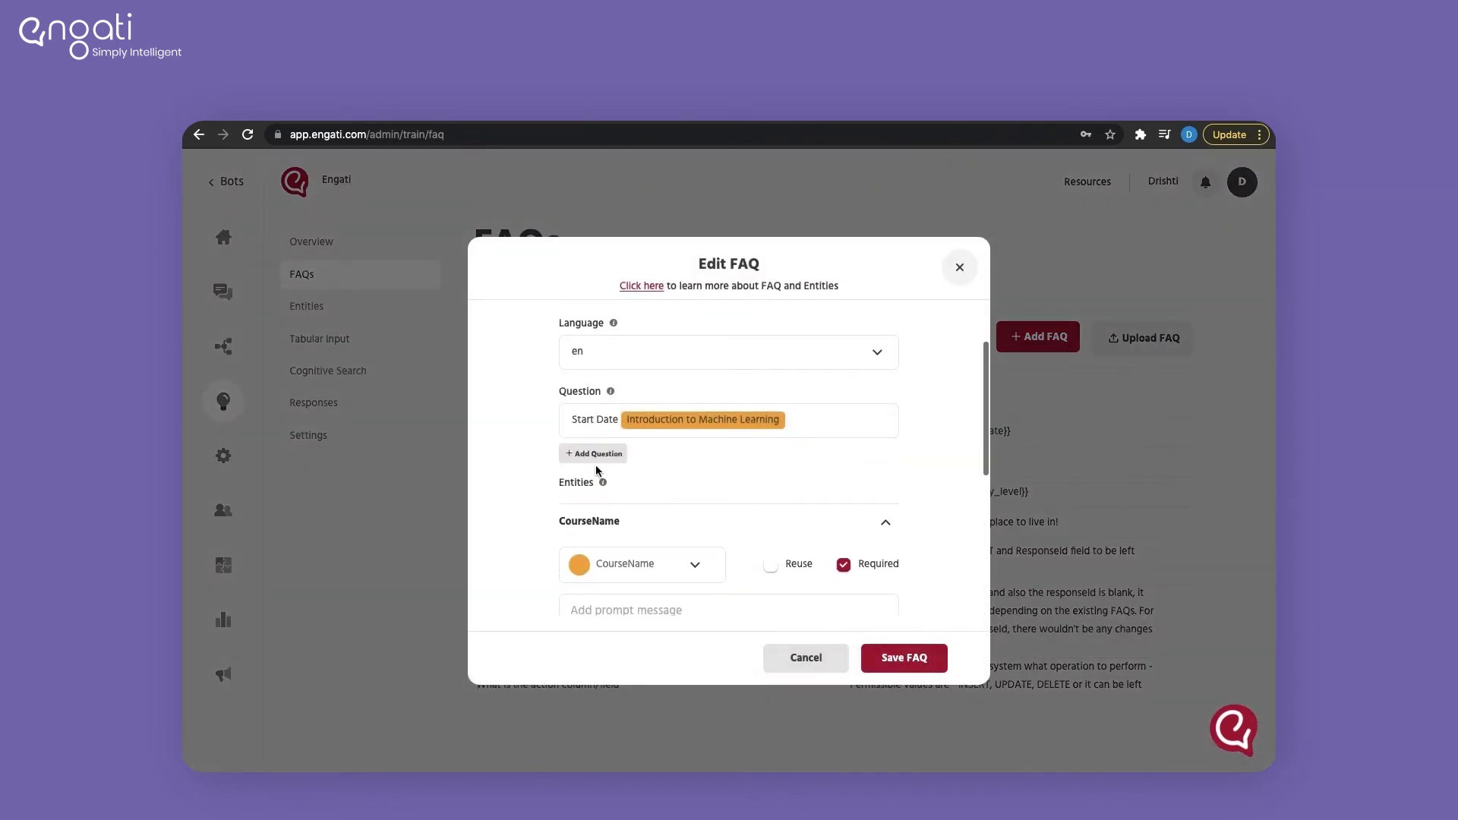
pyautogui.click(596, 473)
pyautogui.click(600, 458)
pyautogui.write('when does ')
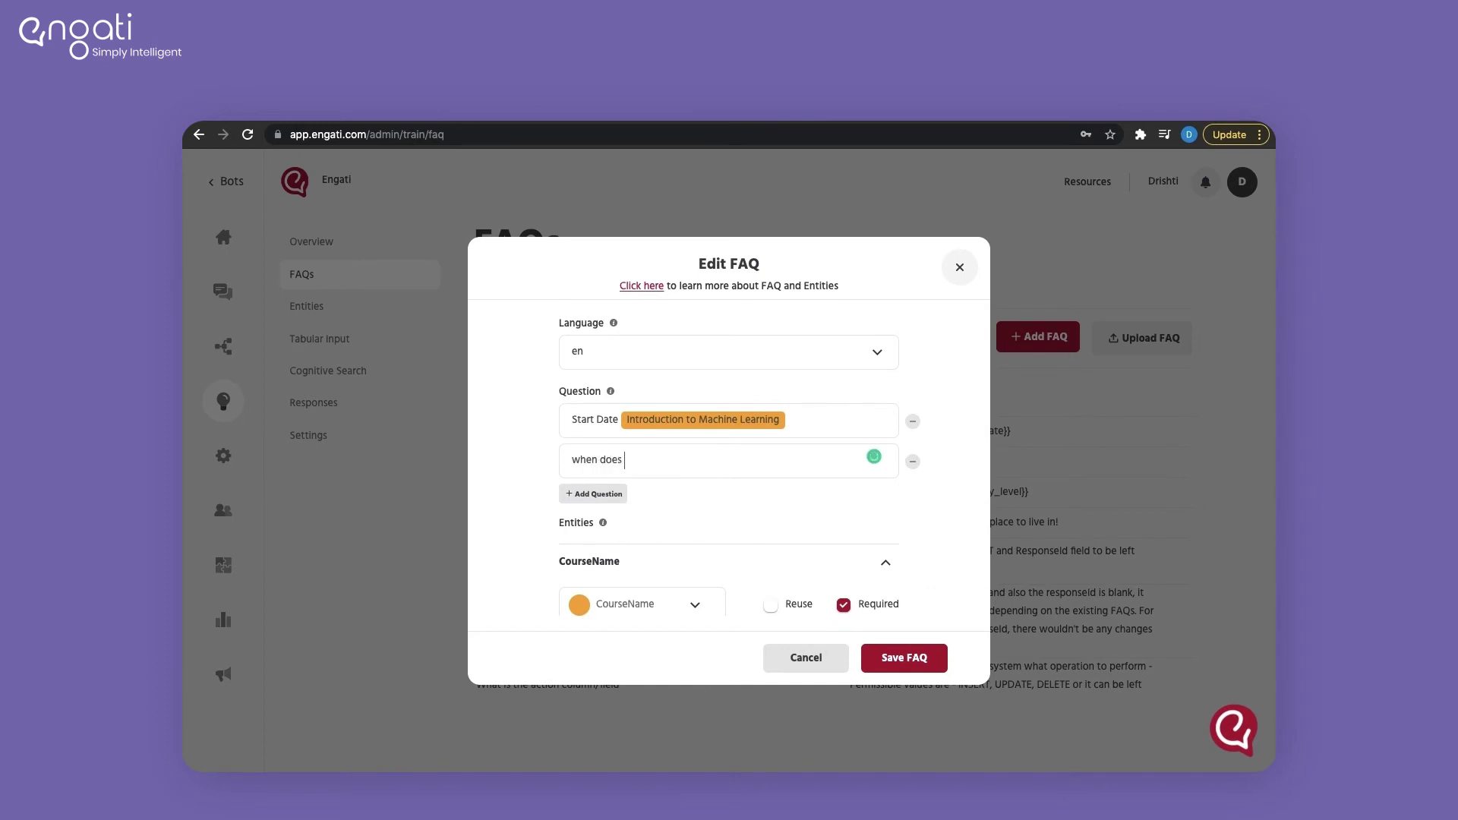
pyautogui.write('the course startname course')
pyautogui.doubleClick(657, 462)
pyautogui.click(653, 566)
# Set the FAQ's answer to "Your {{context.CourseName.value}} starts on {{context.CourseName.Start_Date}}"
pyautogui.scroll(-5, 691, 535)
pyautogui.click(560, 517)
pyautogui.write('Your {cour')
pyautogui.press('Down')
pyautogui.press('Down')
pyautogui.press('Down')
pyautogui.press('Down')
pyautogui.press('Down')
pyautogui.press('Down')
pyautogui.press('Return')
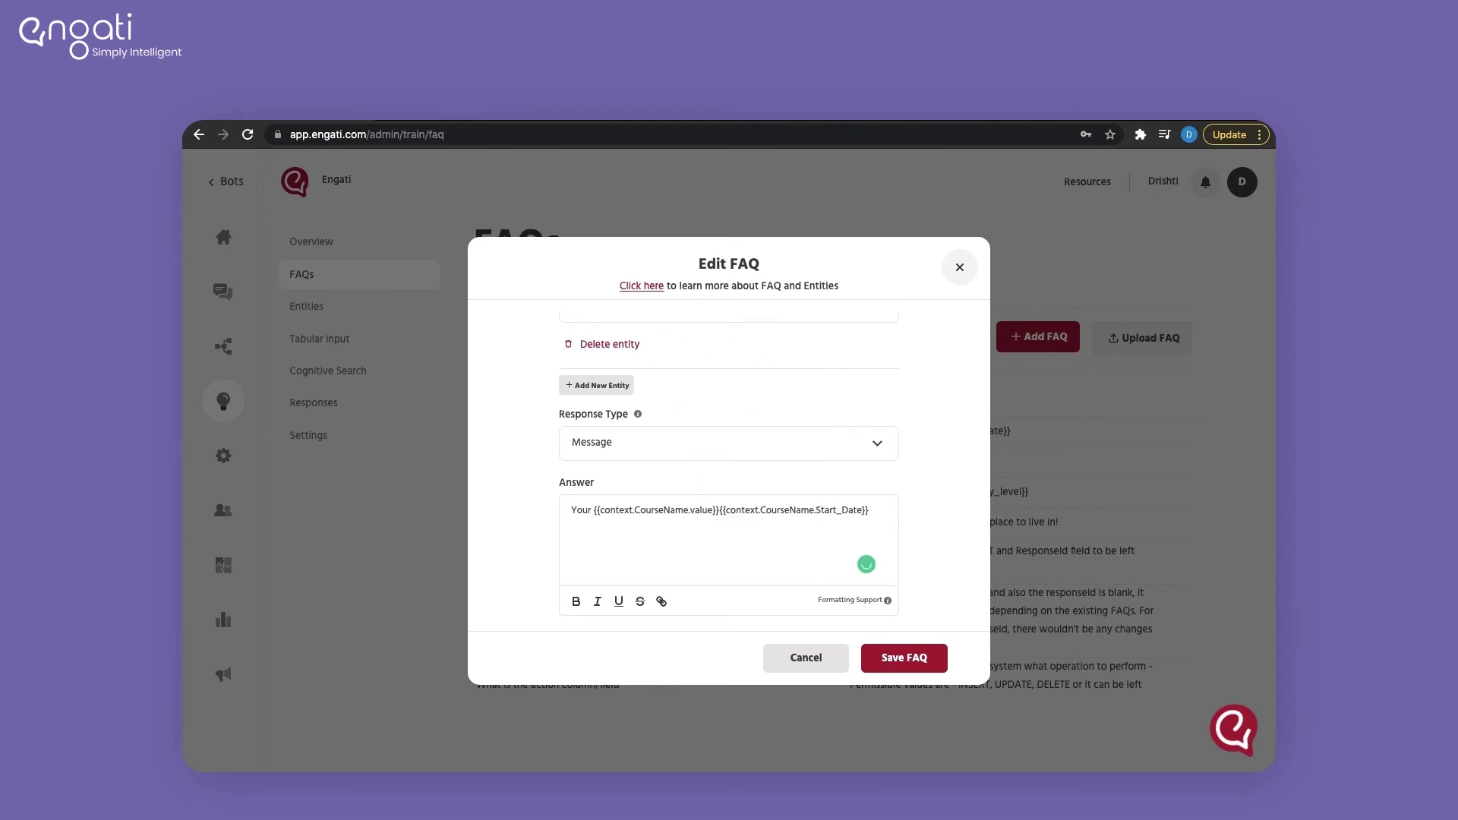
pyautogui.write('starts on')
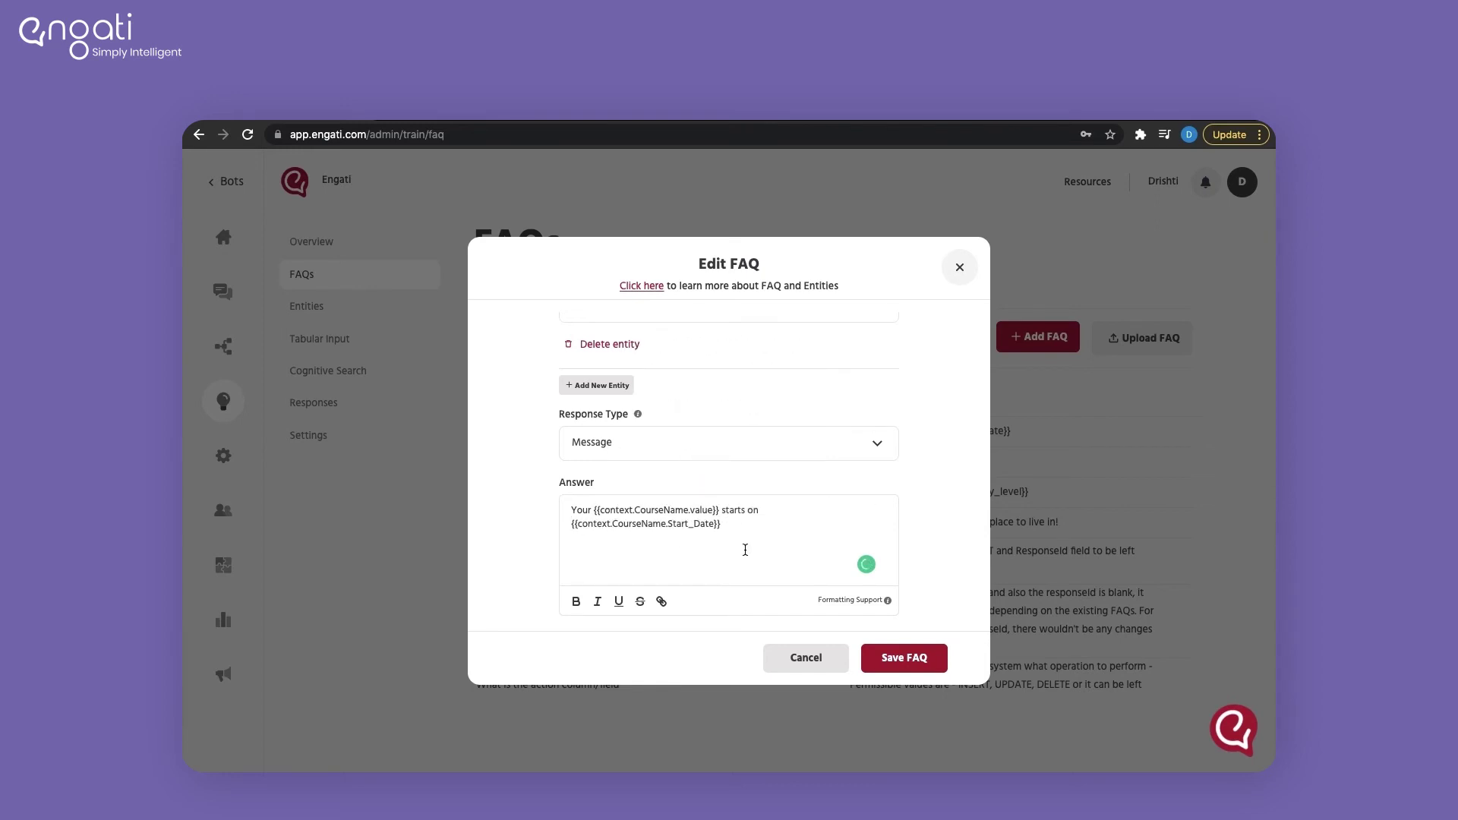
# Give the required CourseName entity the prompt message "Please add the course name" and save the FAQ
pyautogui.click(904, 657)
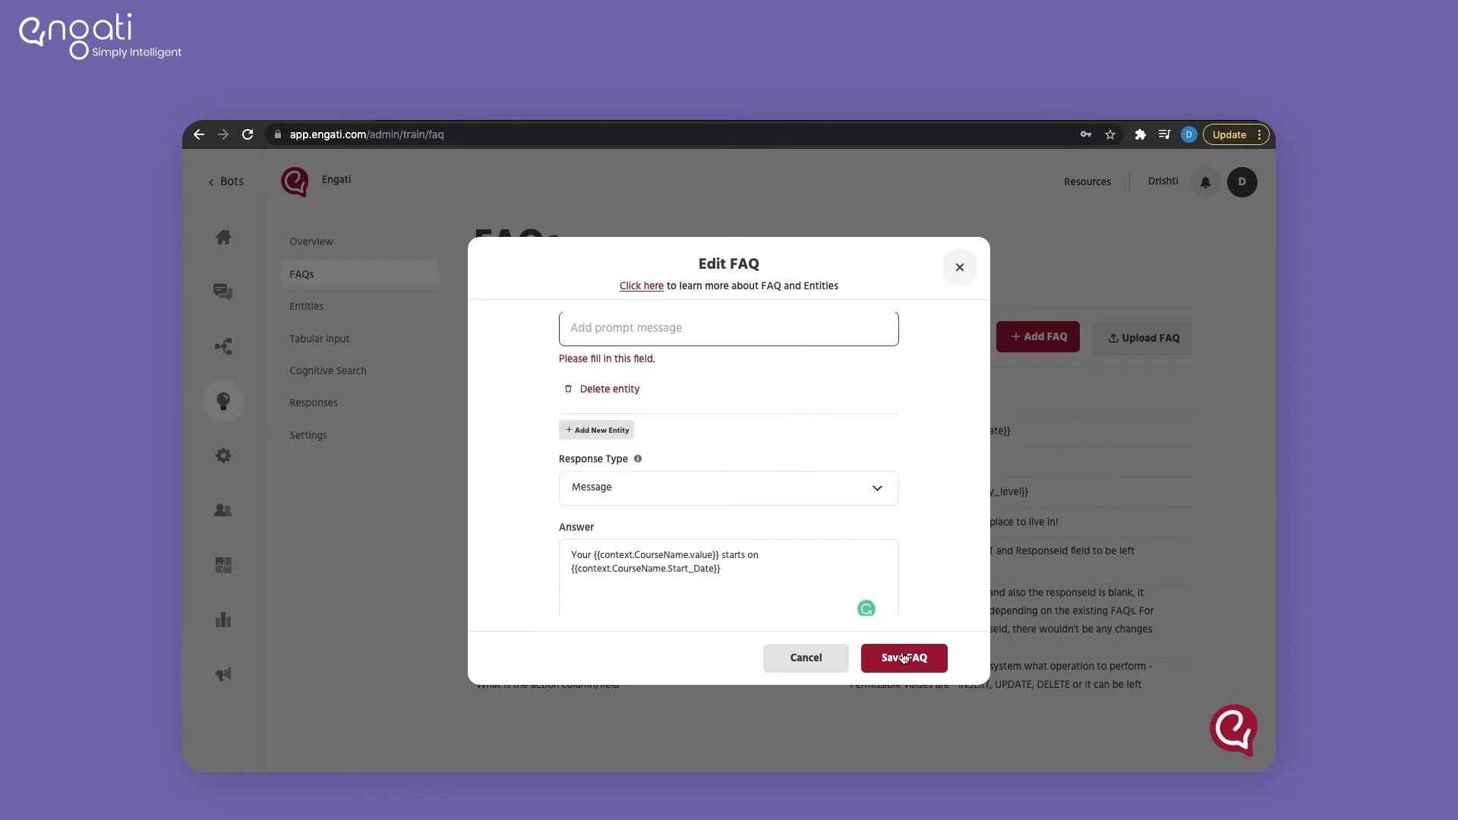
pyautogui.write('Pleas')
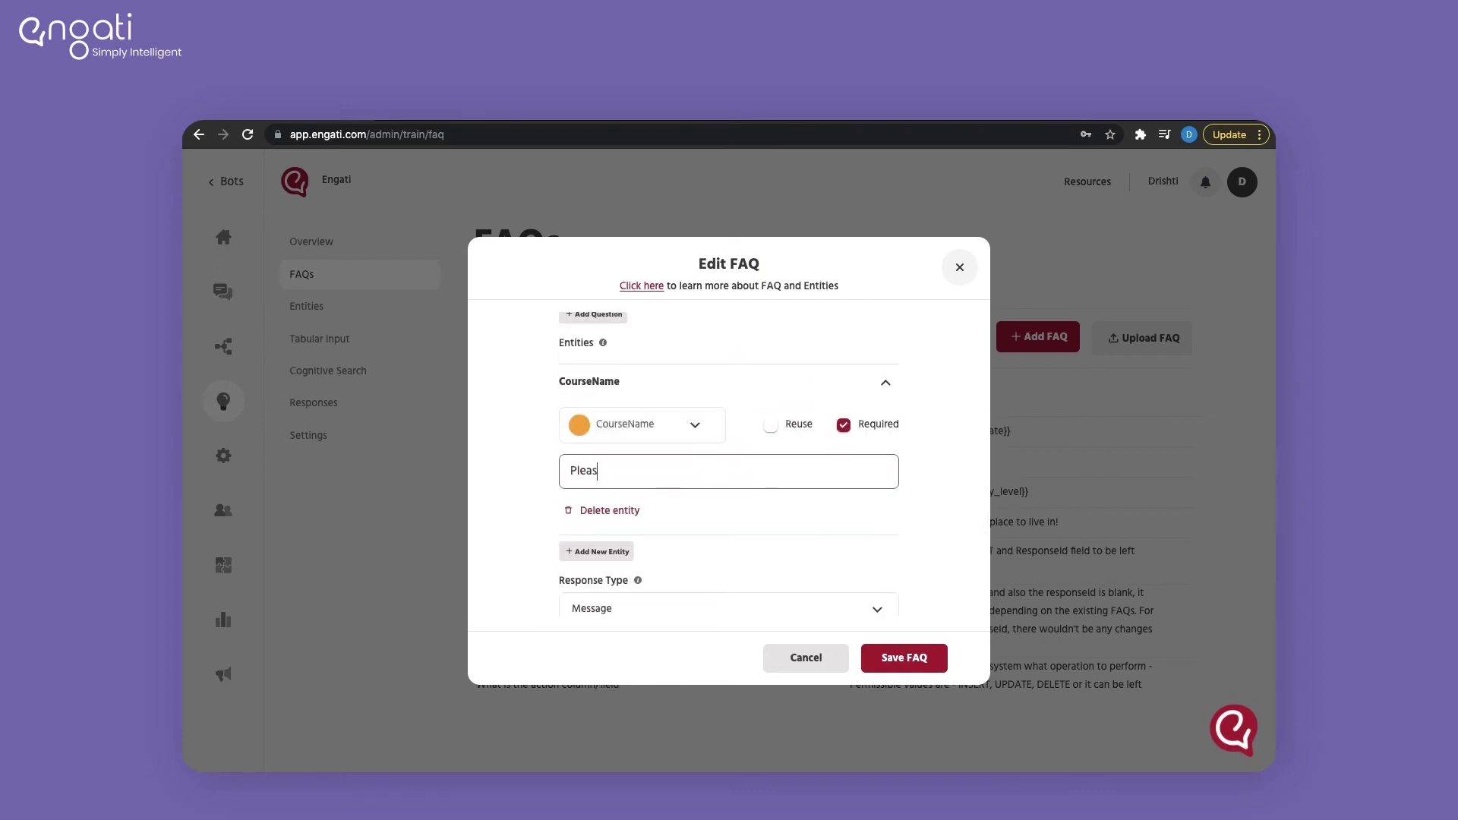
pyautogui.write('e add the course name')
pyautogui.scroll(3, 688, 380)
pyautogui.scroll(-2, 687, 380)
pyautogui.scroll(2, 687, 380)
pyautogui.moveTo(688, 370)
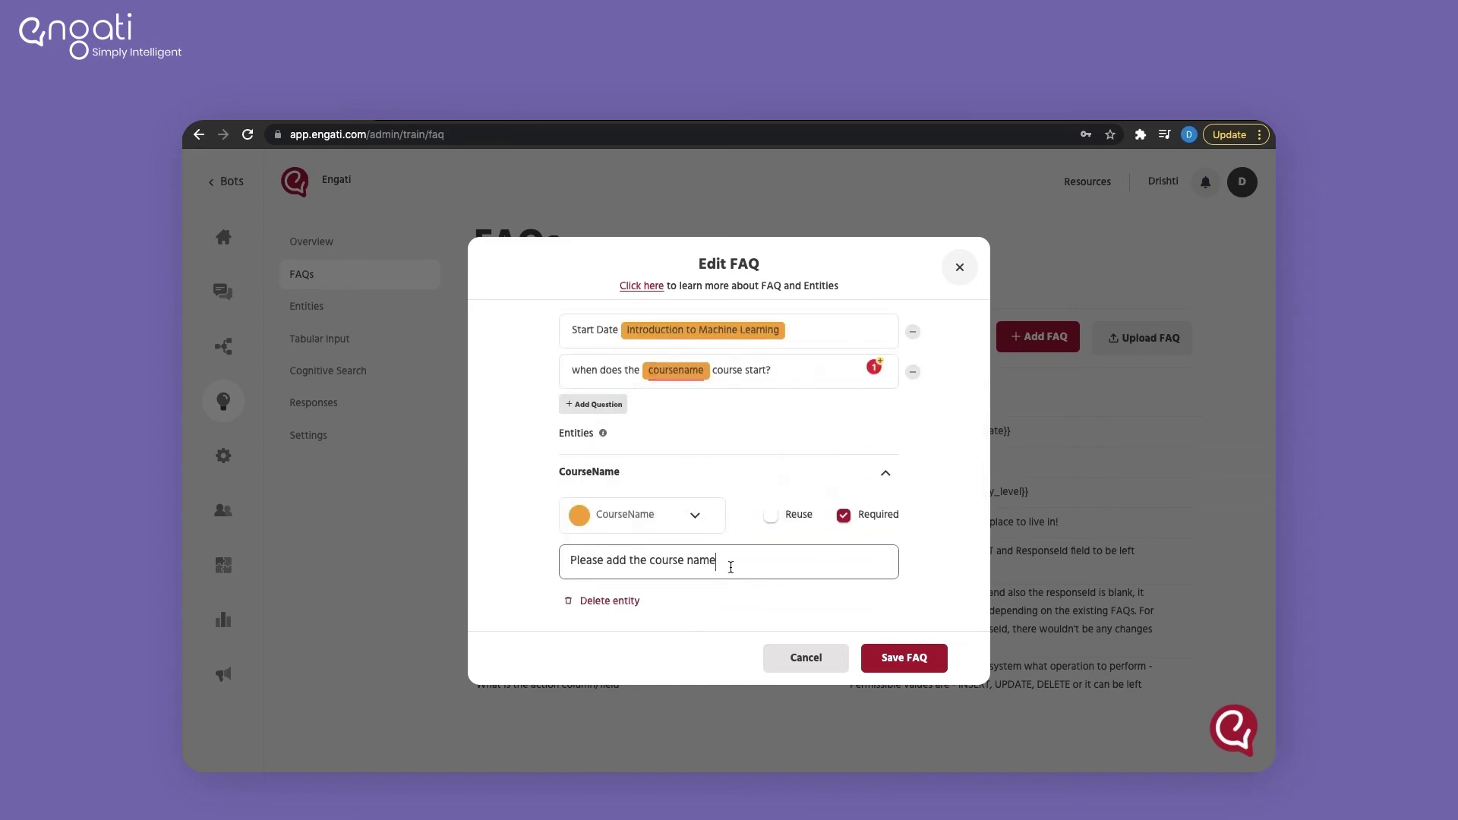
pyautogui.click(900, 656)
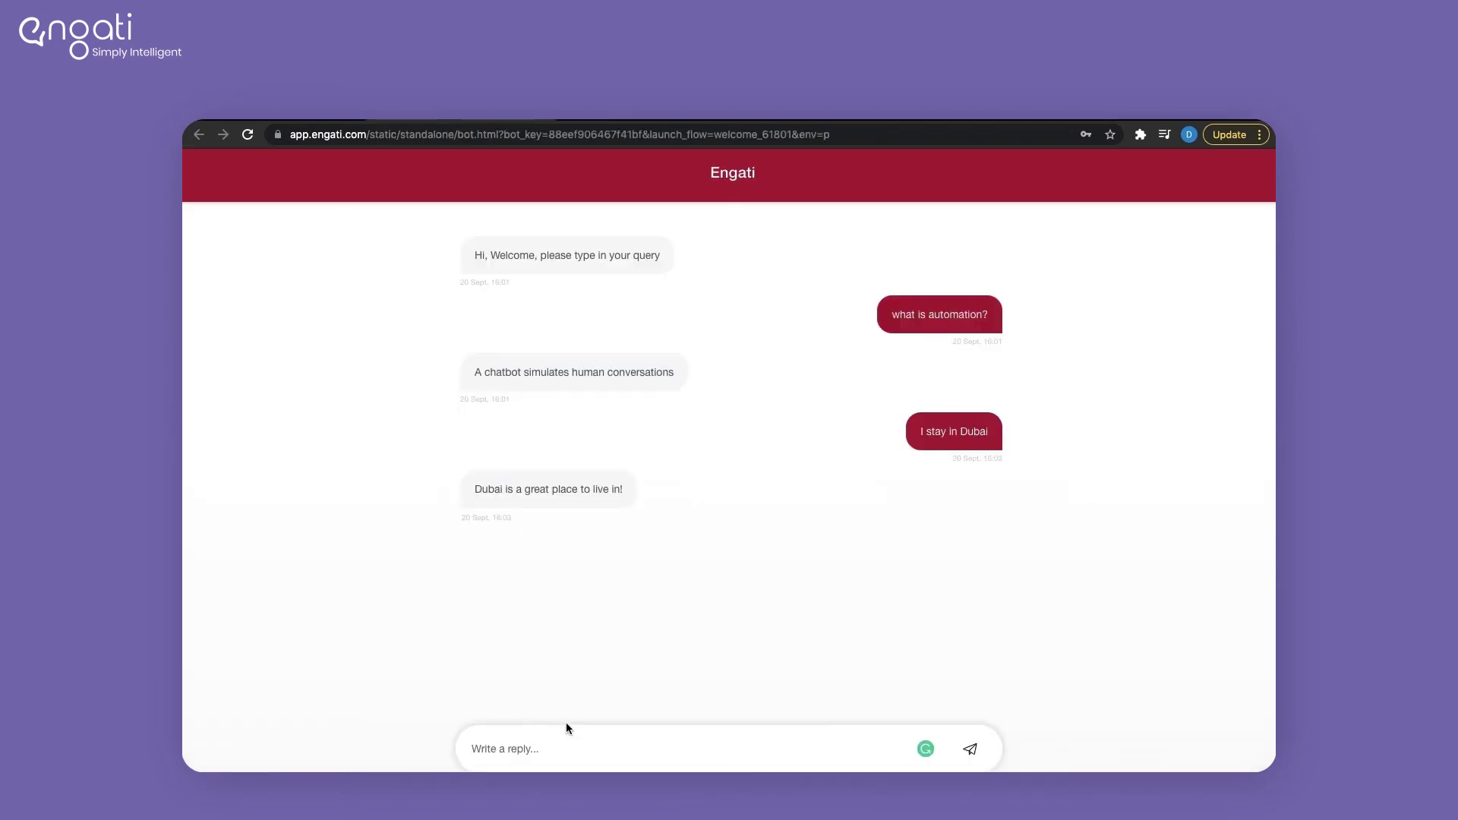
# Test the bot with "when does the course start?" and "Healthcare Management" copied from the datasource sheet, and check that course's start date there
pyautogui.write('when does the course start?')
pyautogui.press('Return')
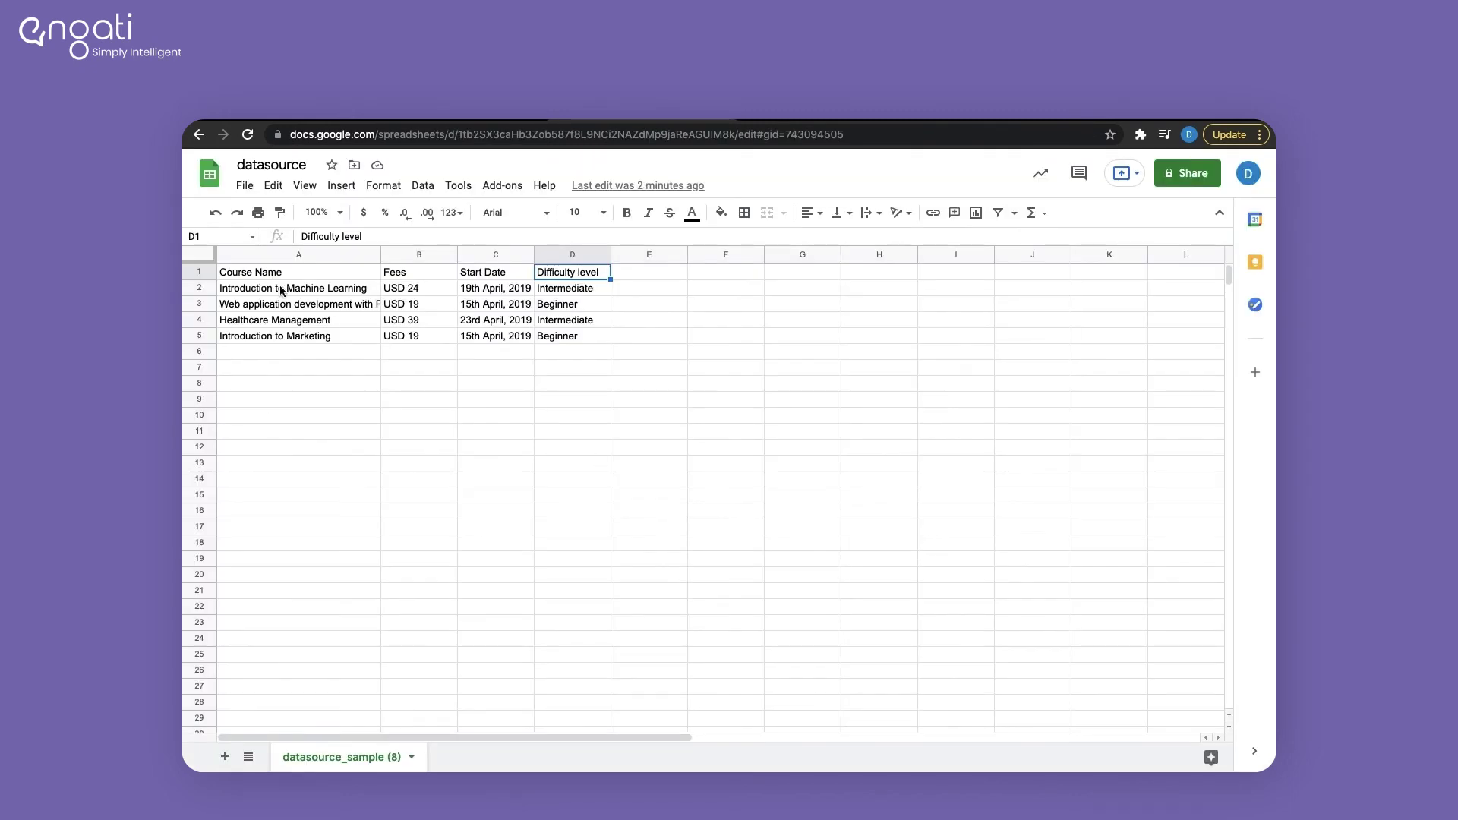
pyautogui.click(292, 319)
pyautogui.hotkey('ctrl', 'c')
pyautogui.write('Healthcare Management')
pyautogui.press('Return')
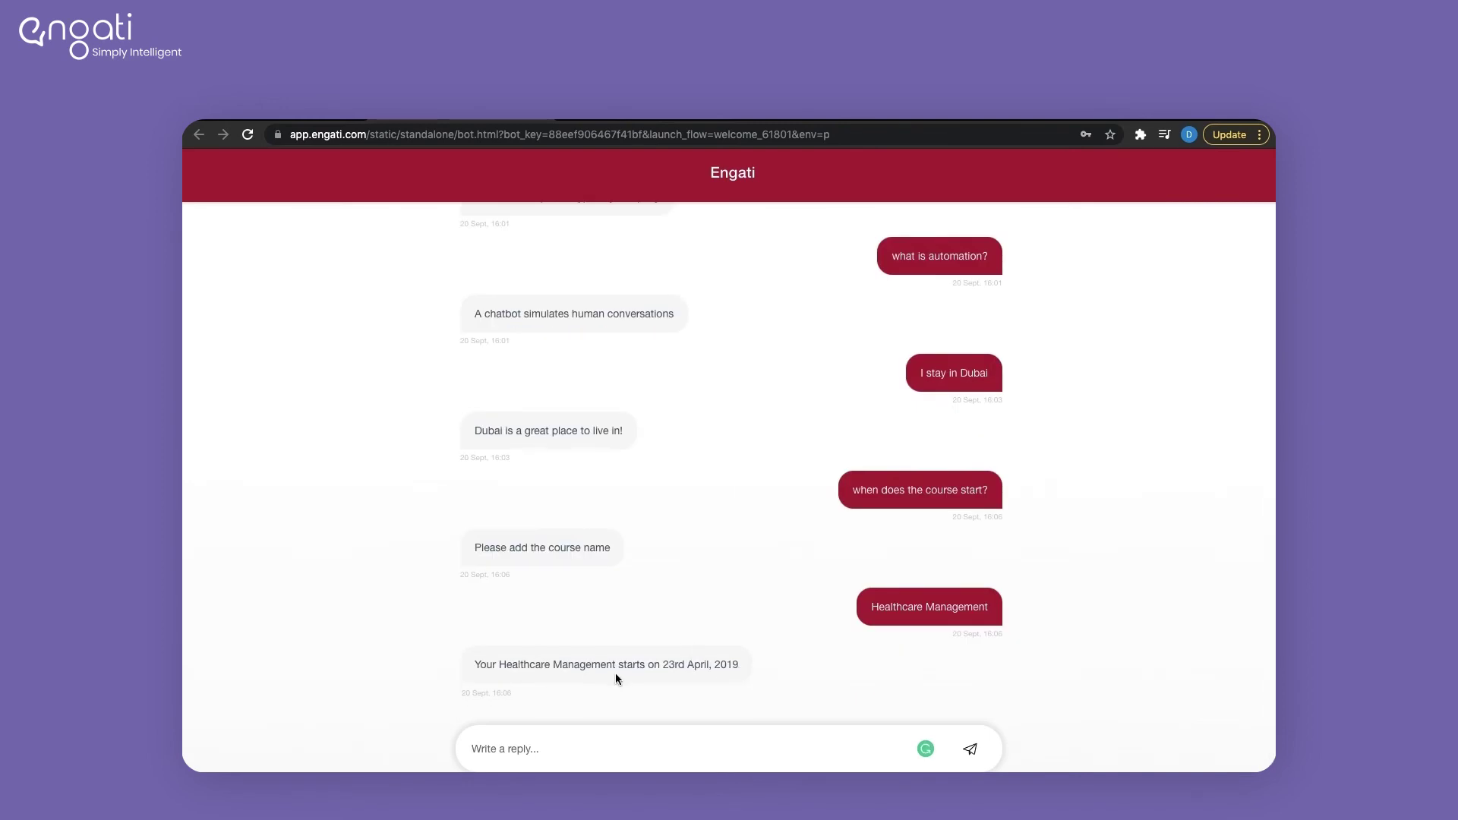
pyautogui.click(667, 122)
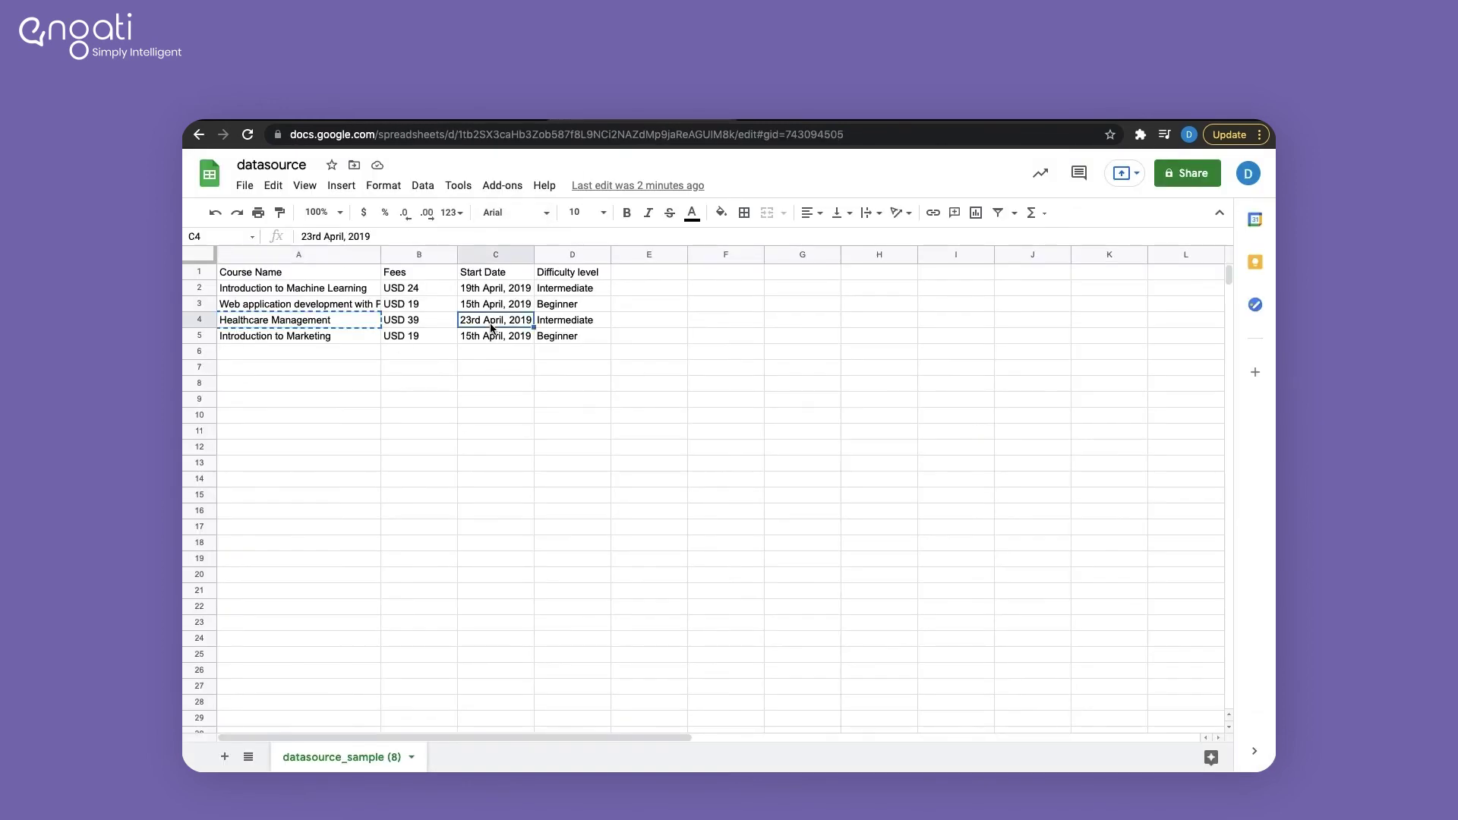
# Return to the bot's training pages and open the document upload dialog for Cognitive Search
pyautogui.click(281, 122)
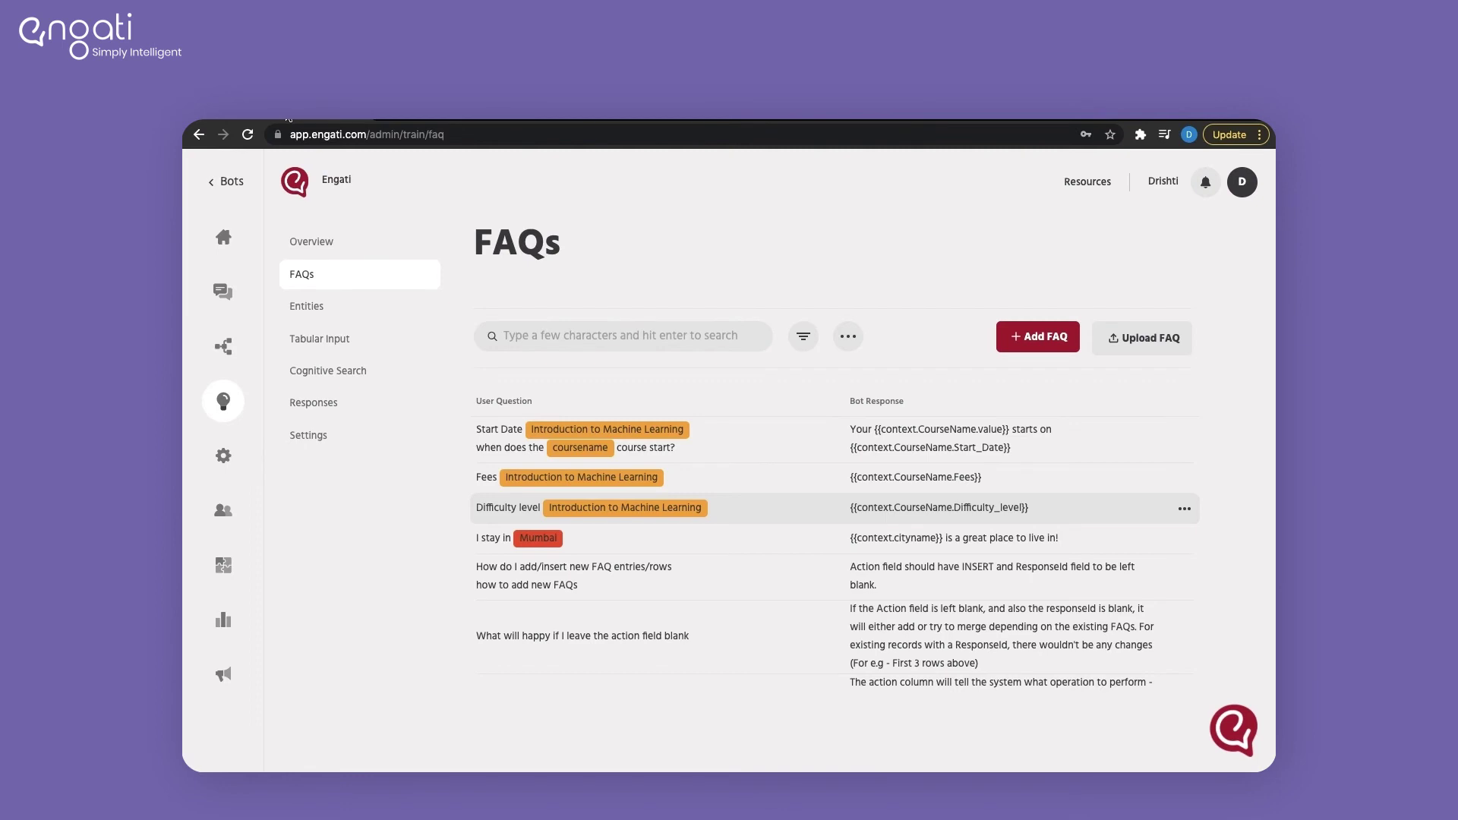
pyautogui.click(319, 331)
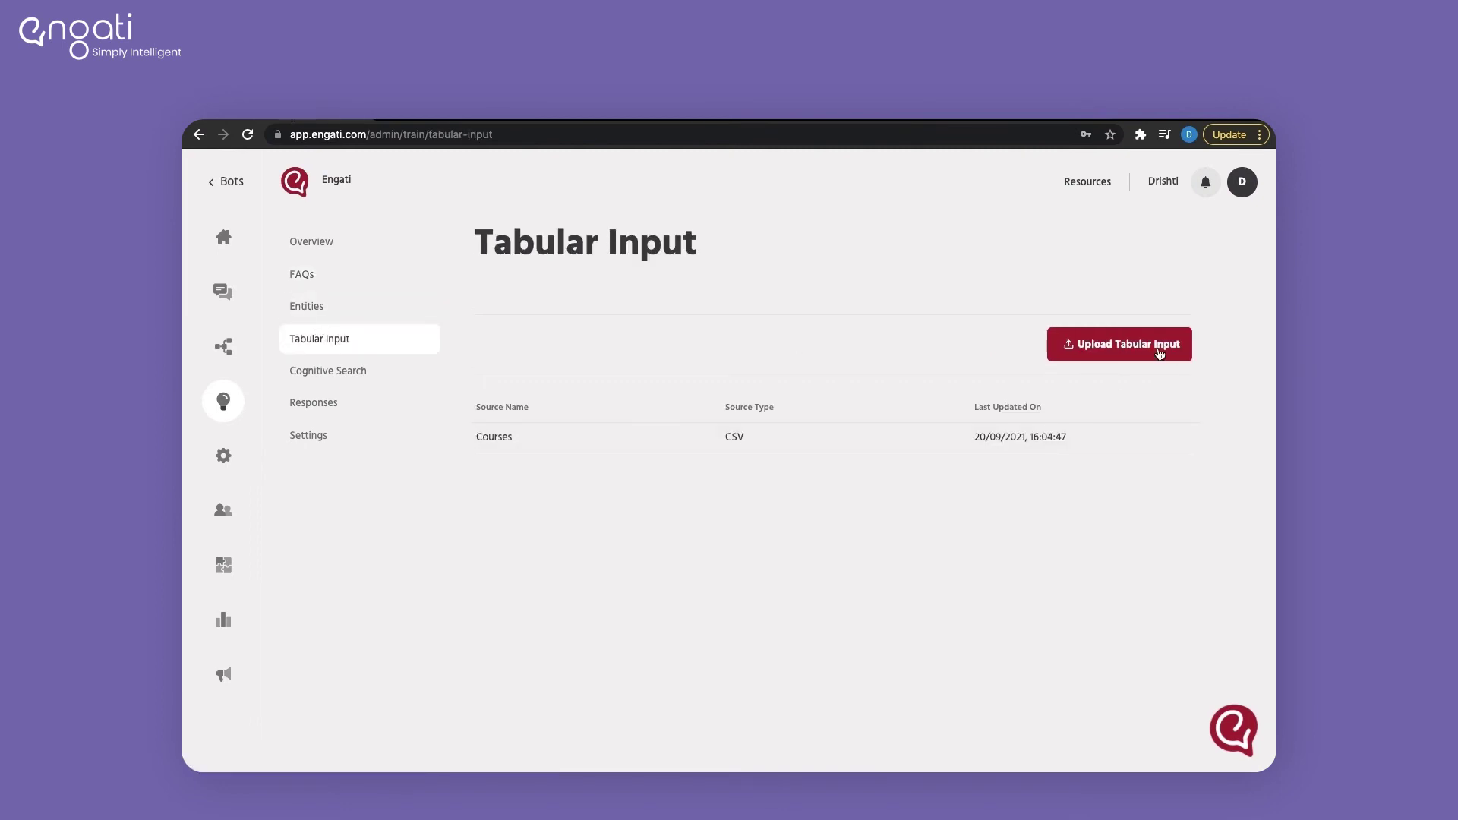
pyautogui.click(320, 380)
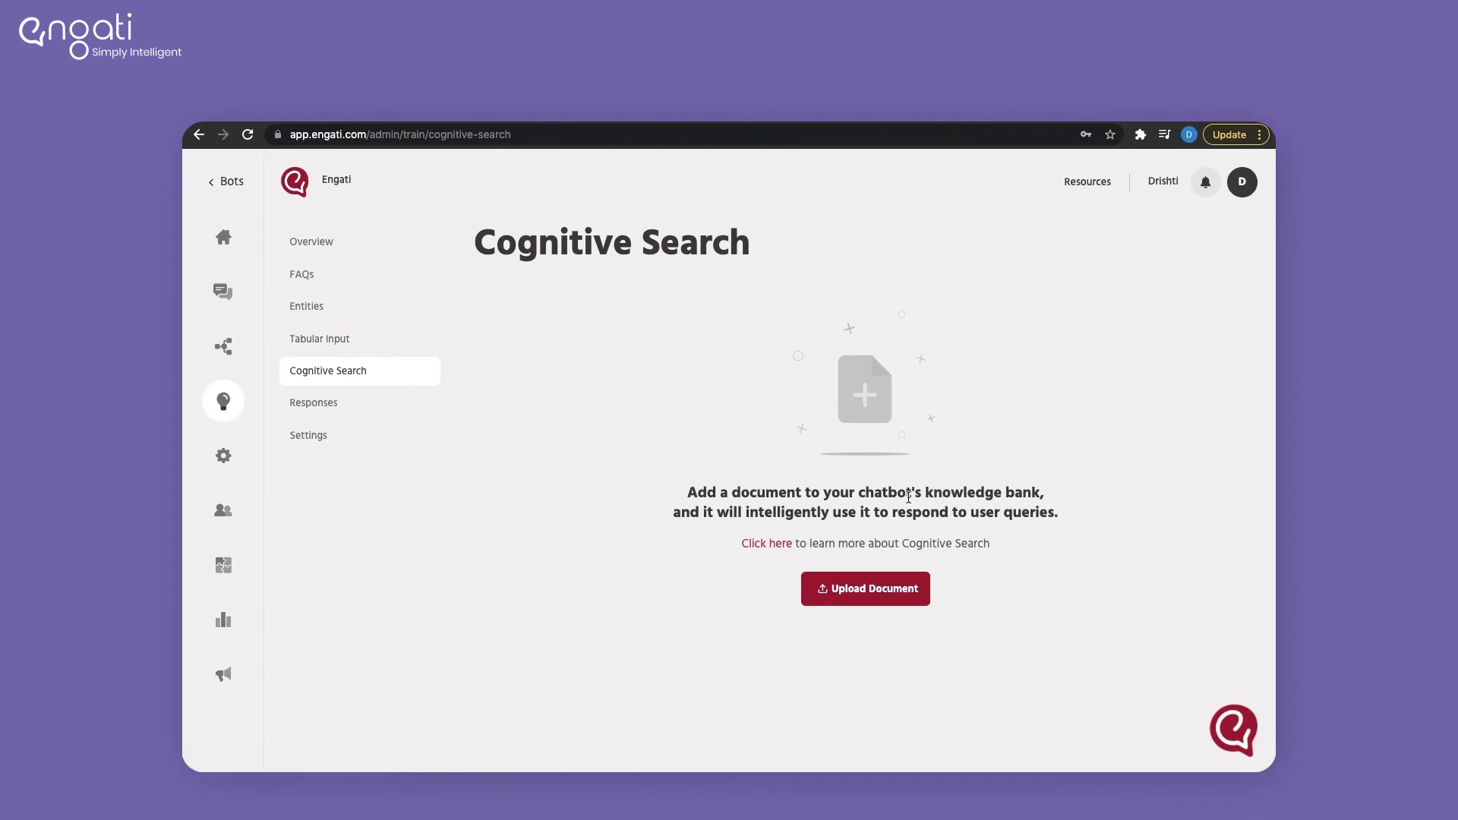
pyautogui.doubleClick(762, 492)
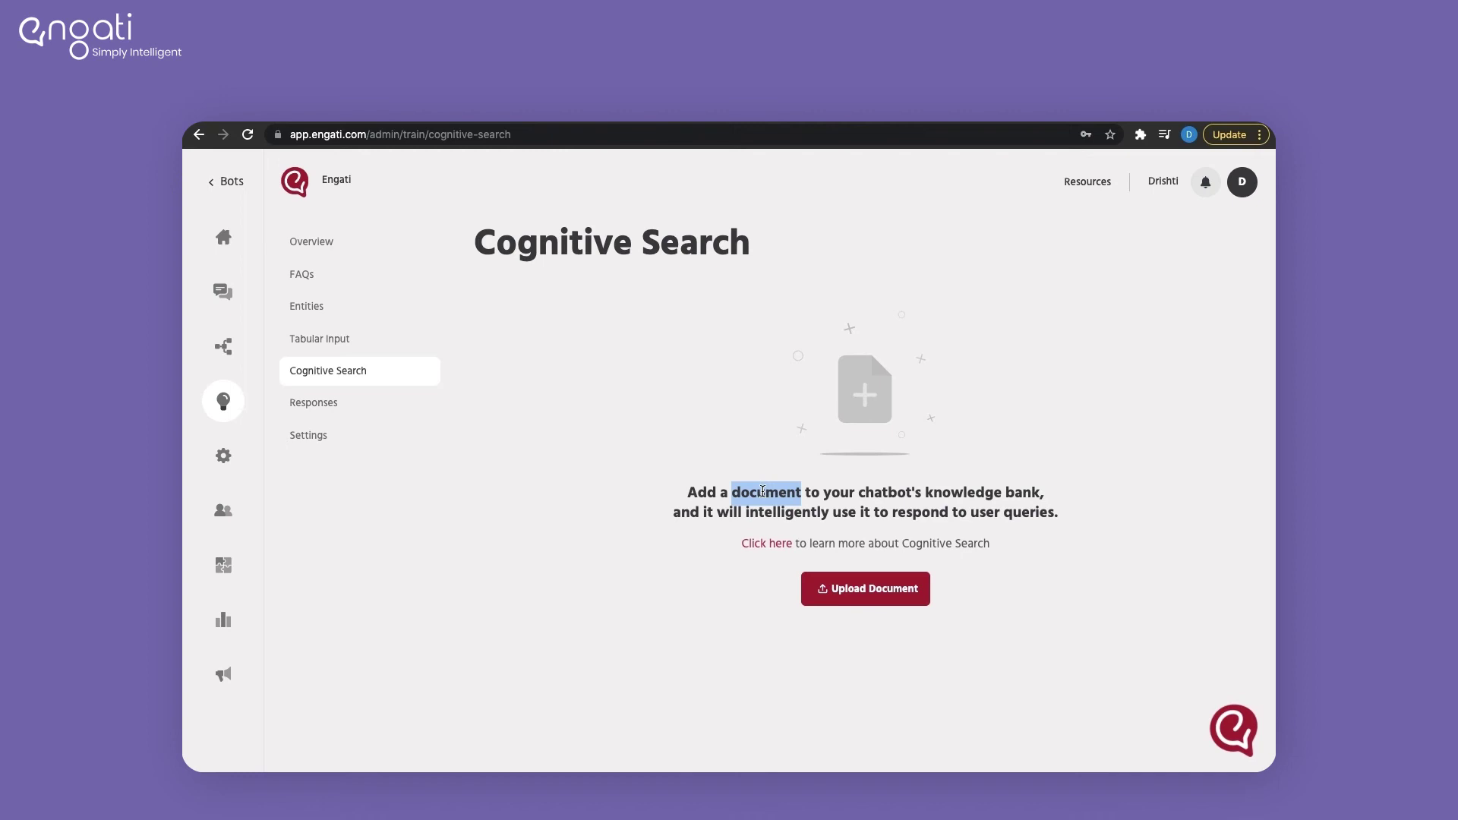
pyautogui.click(849, 653)
pyautogui.click(903, 597)
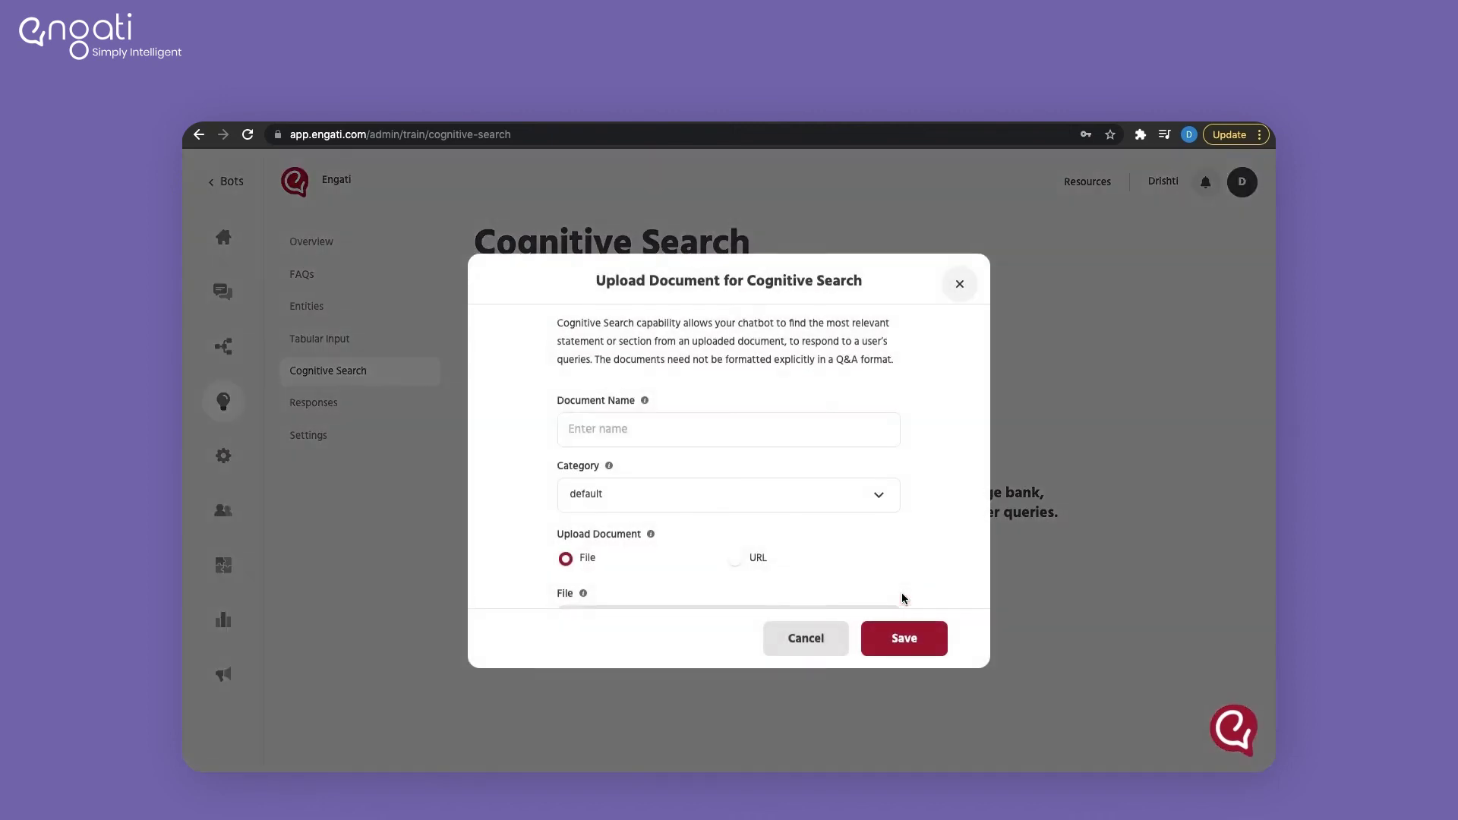
# Upload Privacy Policy.pdf from Downloads as a file for Cognitive Search with the document name "Privacy policy" and save it
pyautogui.click(691, 442)
pyautogui.write('P')
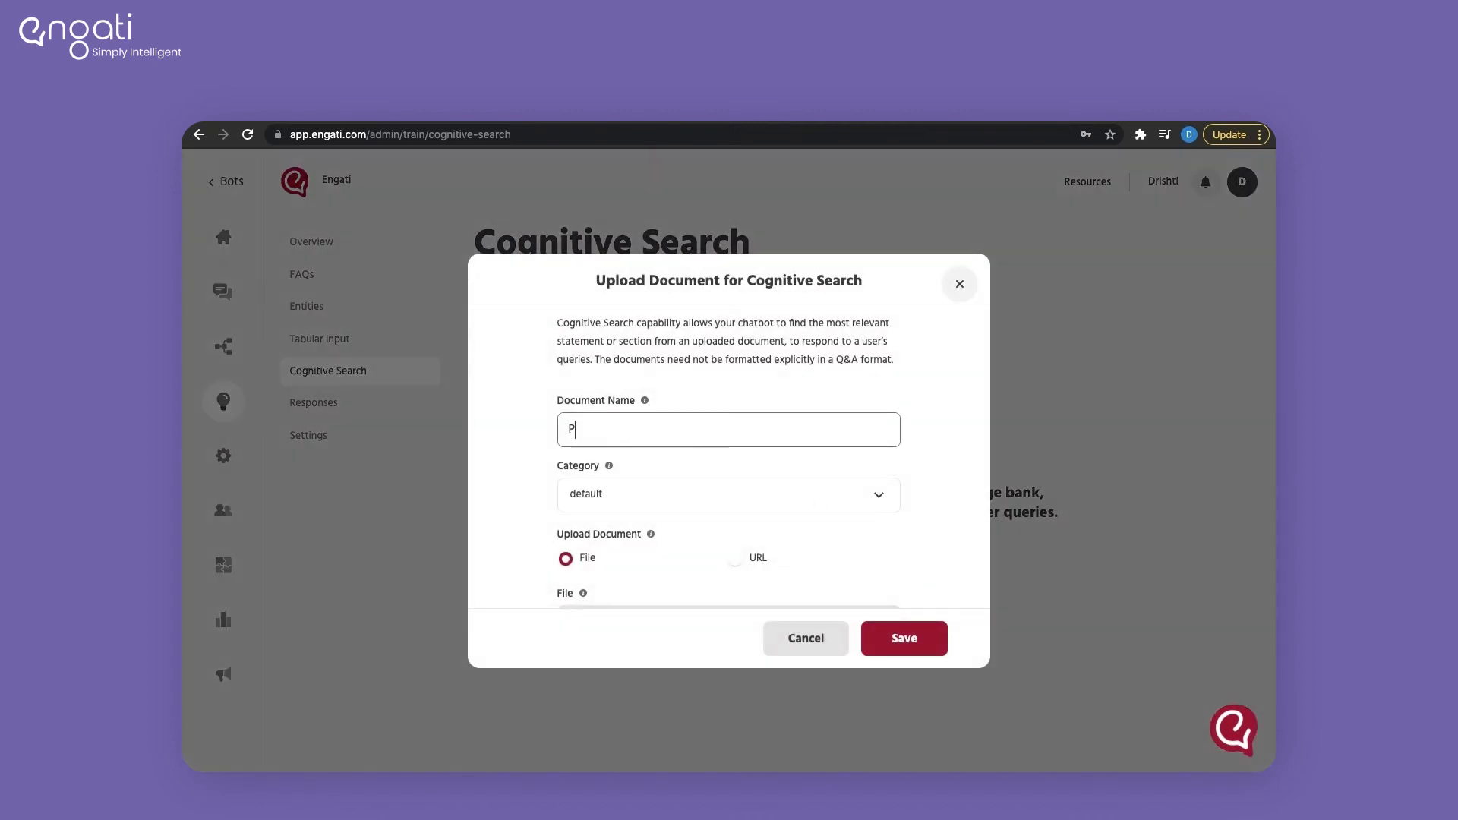
pyautogui.write('rivacy policy')
pyautogui.scroll(-2, 743, 460)
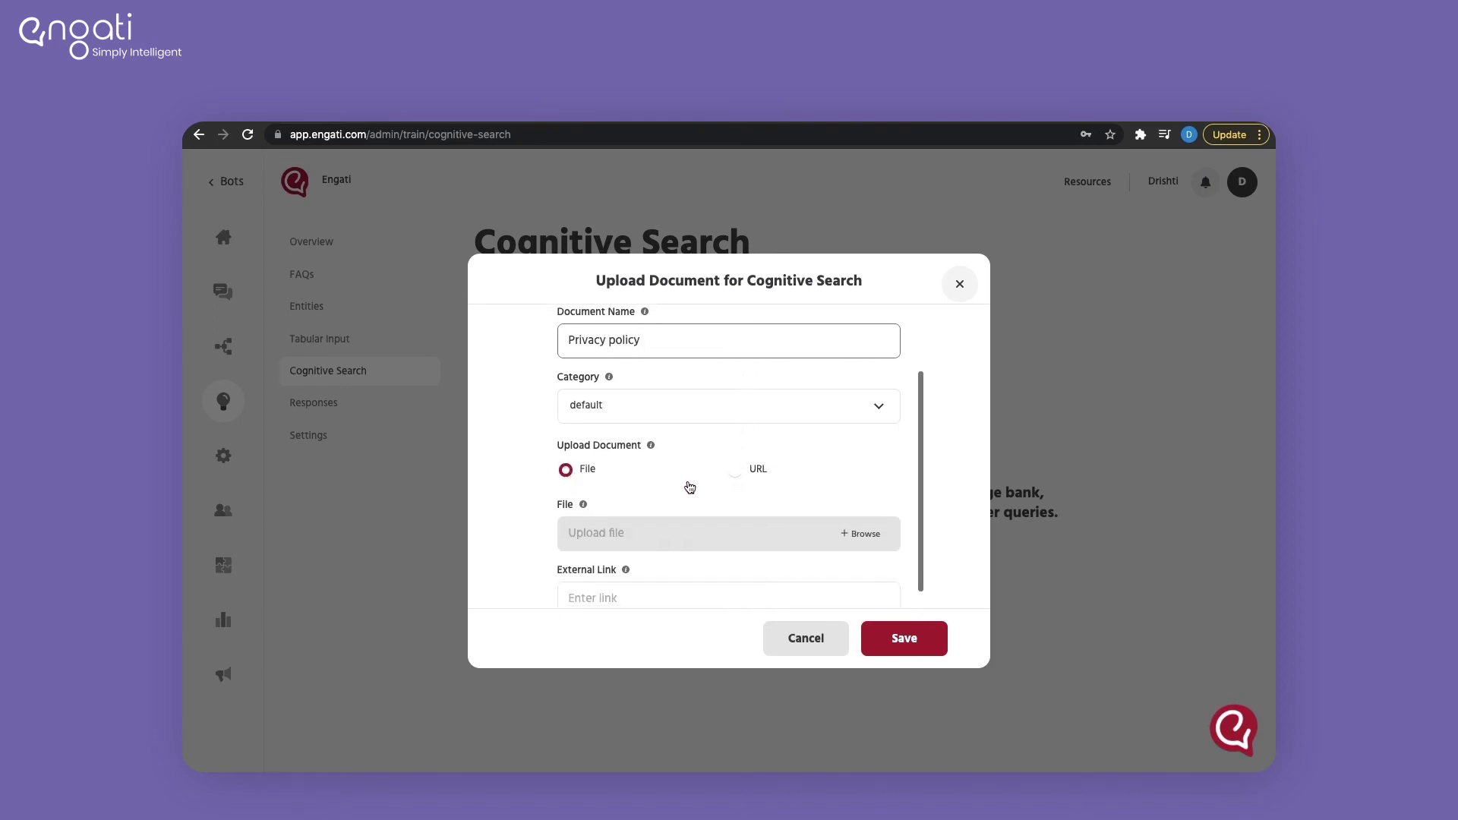
pyautogui.click(732, 467)
pyautogui.moveTo(649, 492)
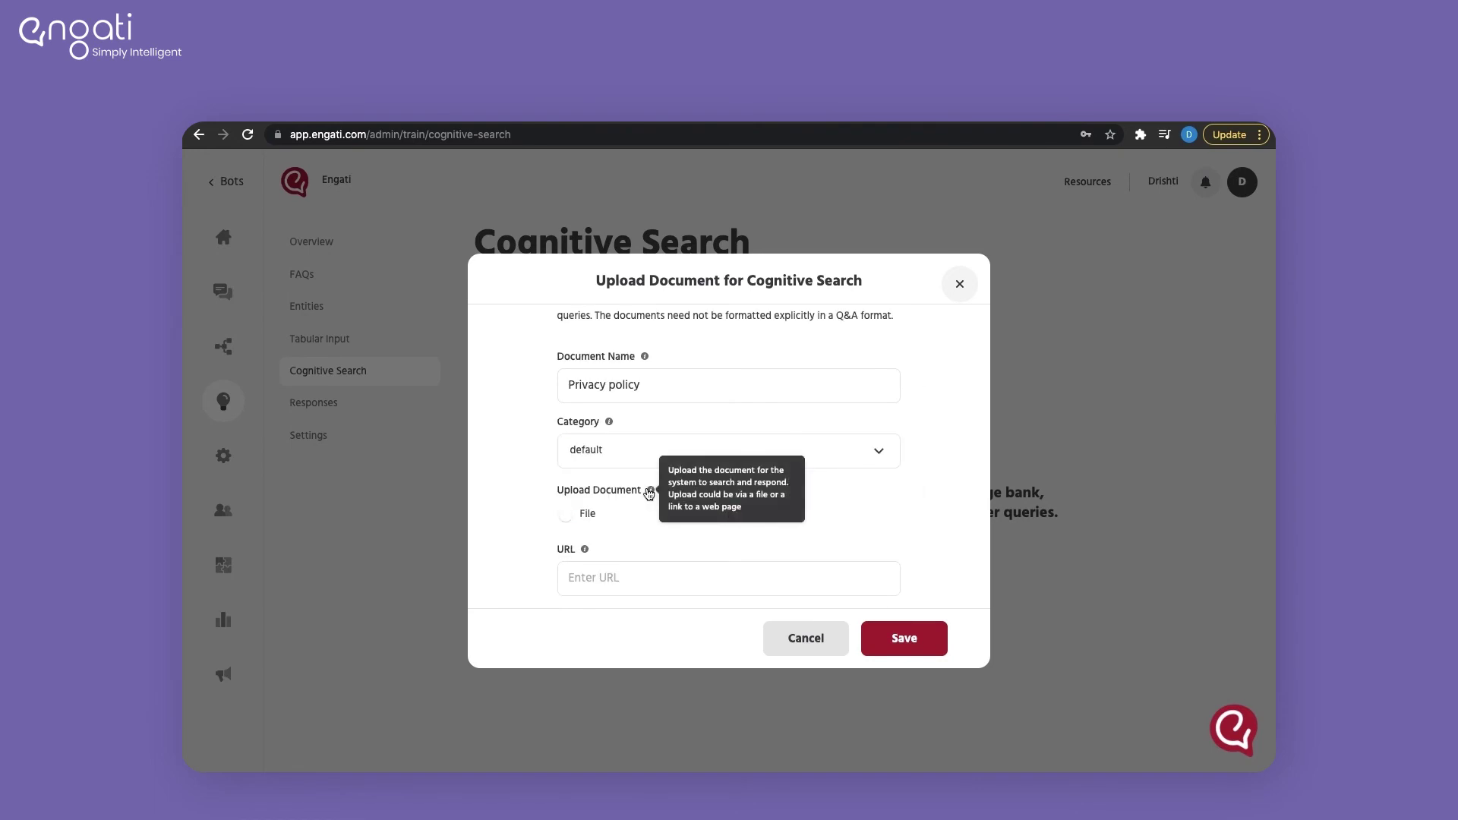
pyautogui.click(566, 515)
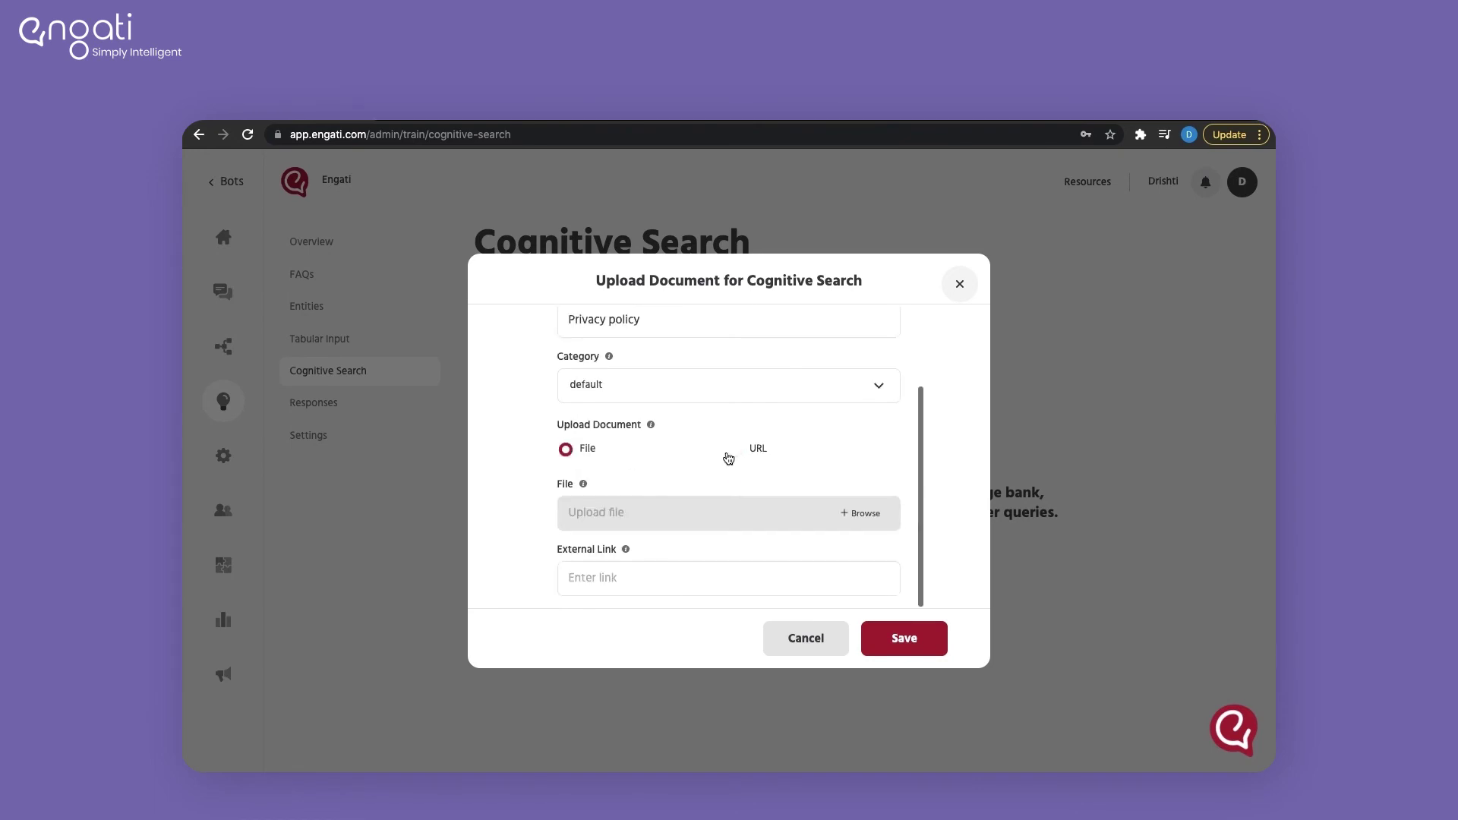
pyautogui.click(866, 514)
pyautogui.click(618, 171)
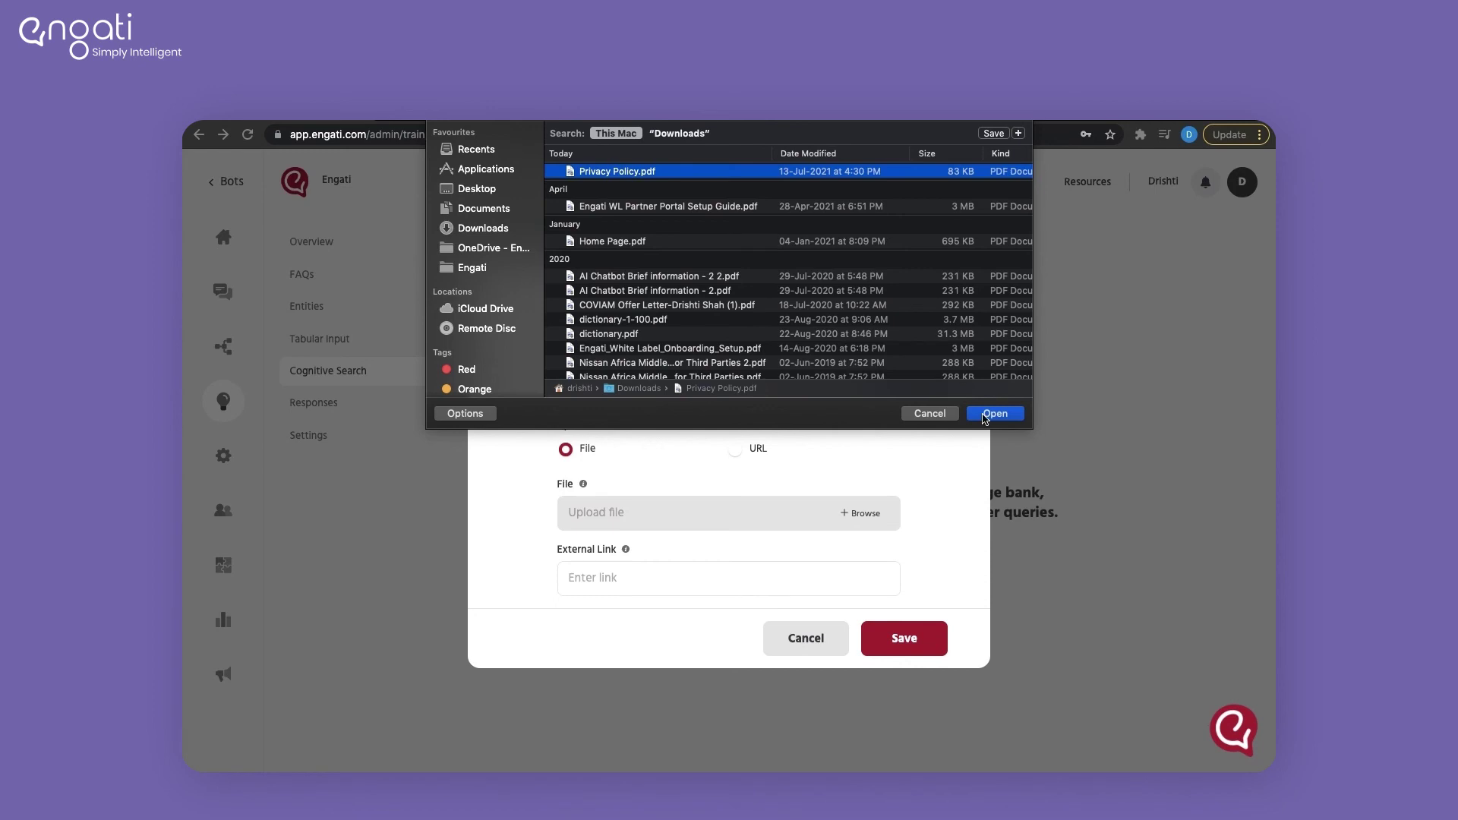
pyautogui.click(994, 413)
pyautogui.click(906, 642)
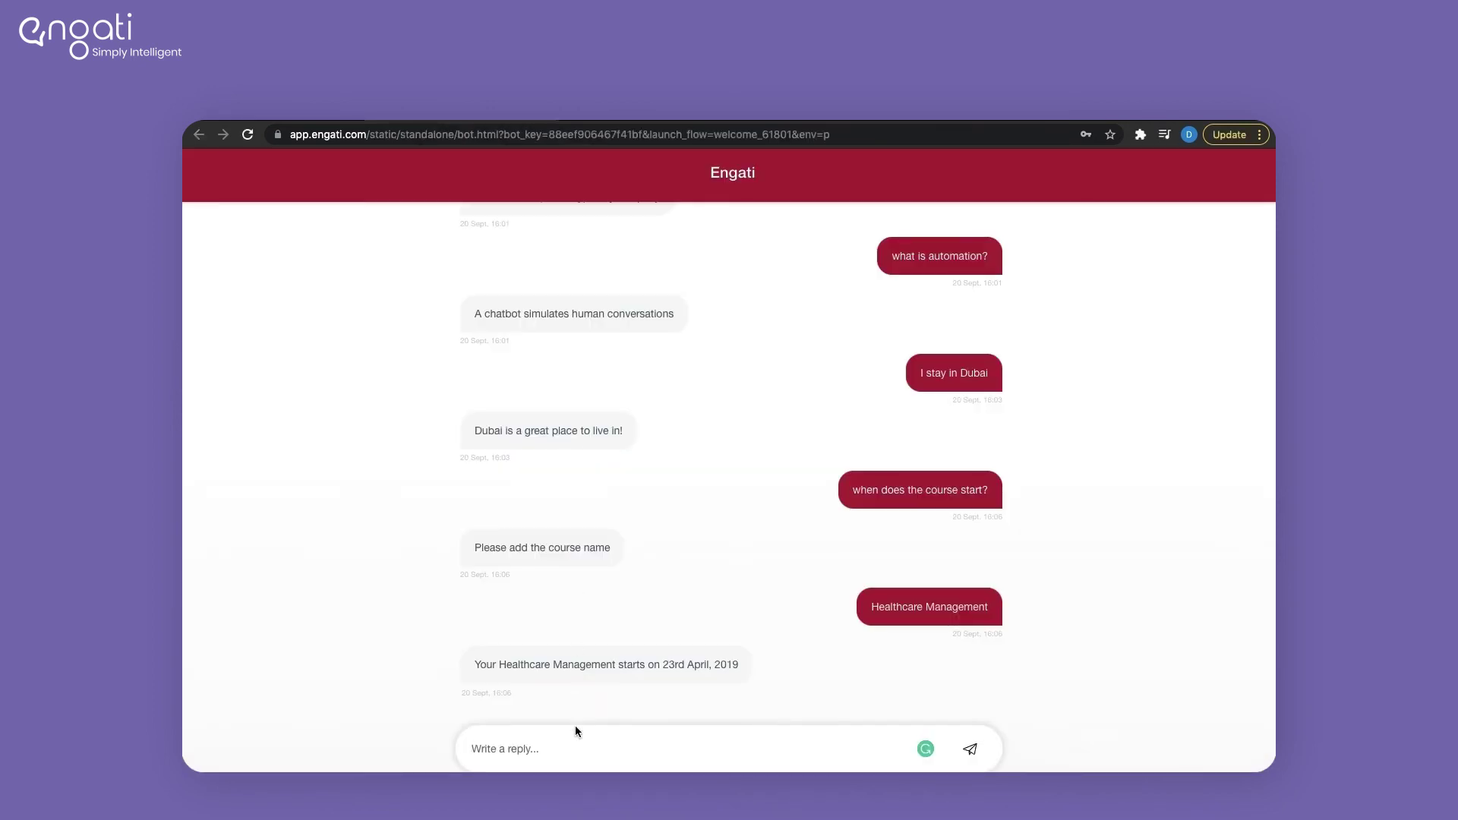
# Ask the bot "how long is my data stored for?" and compare its reply with the personal data retention section of the PDF
pyautogui.click(576, 732)
pyautogui.write('how long is my data stored for?')
pyautogui.press('Return')
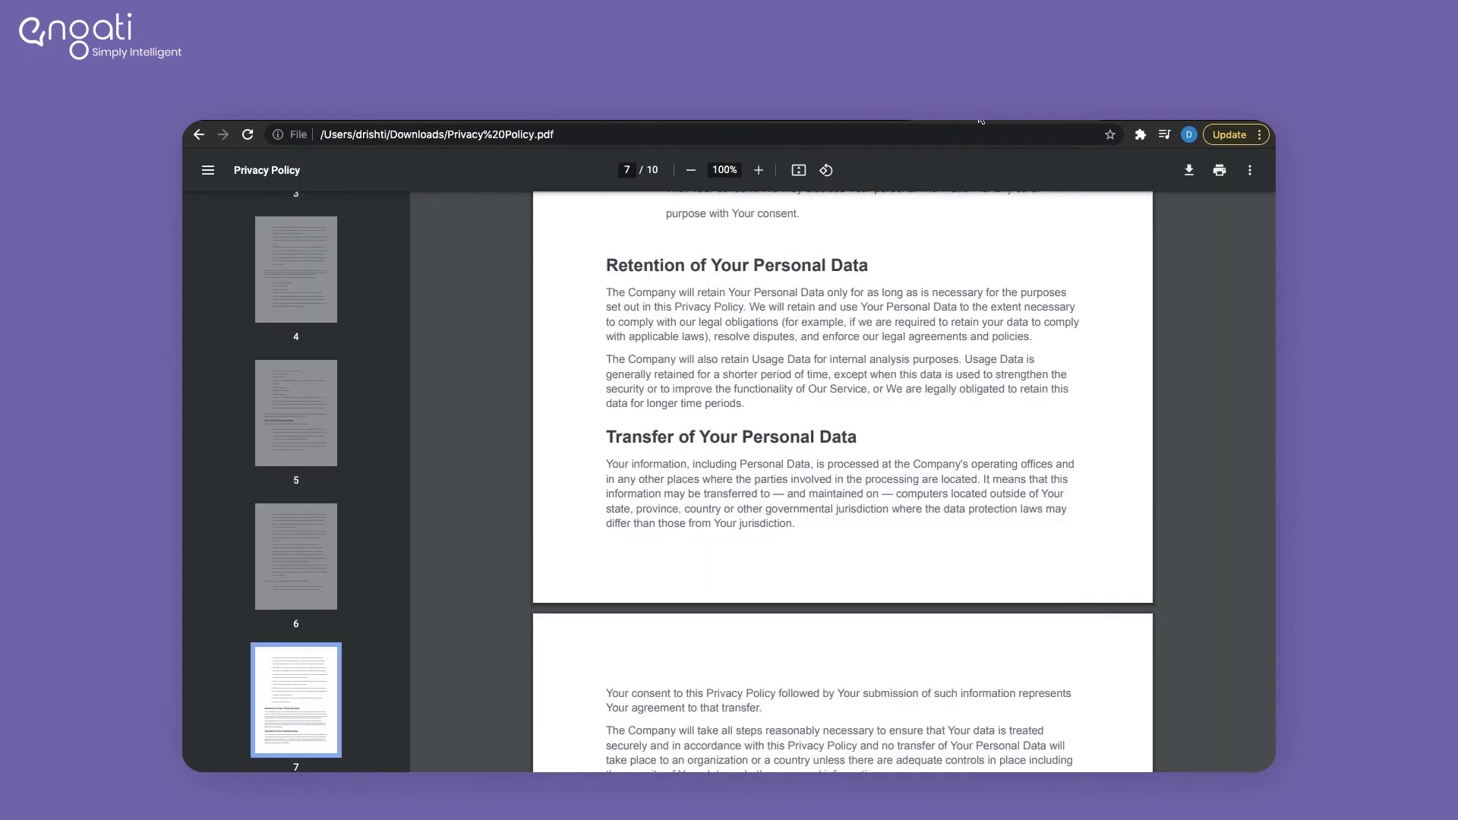
pyautogui.scroll(1, 589, 395)
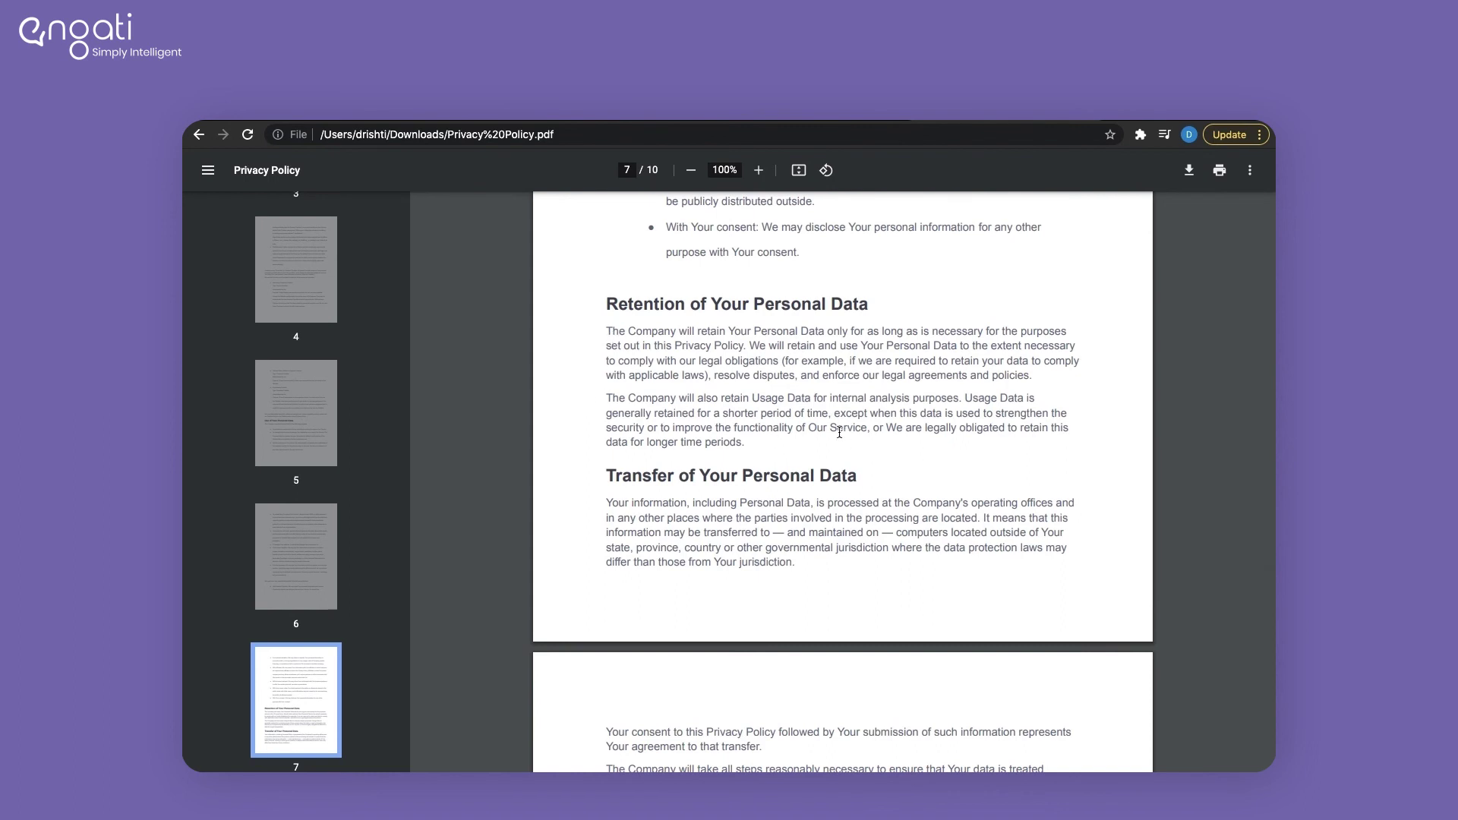
pyautogui.tripleClick(831, 391)
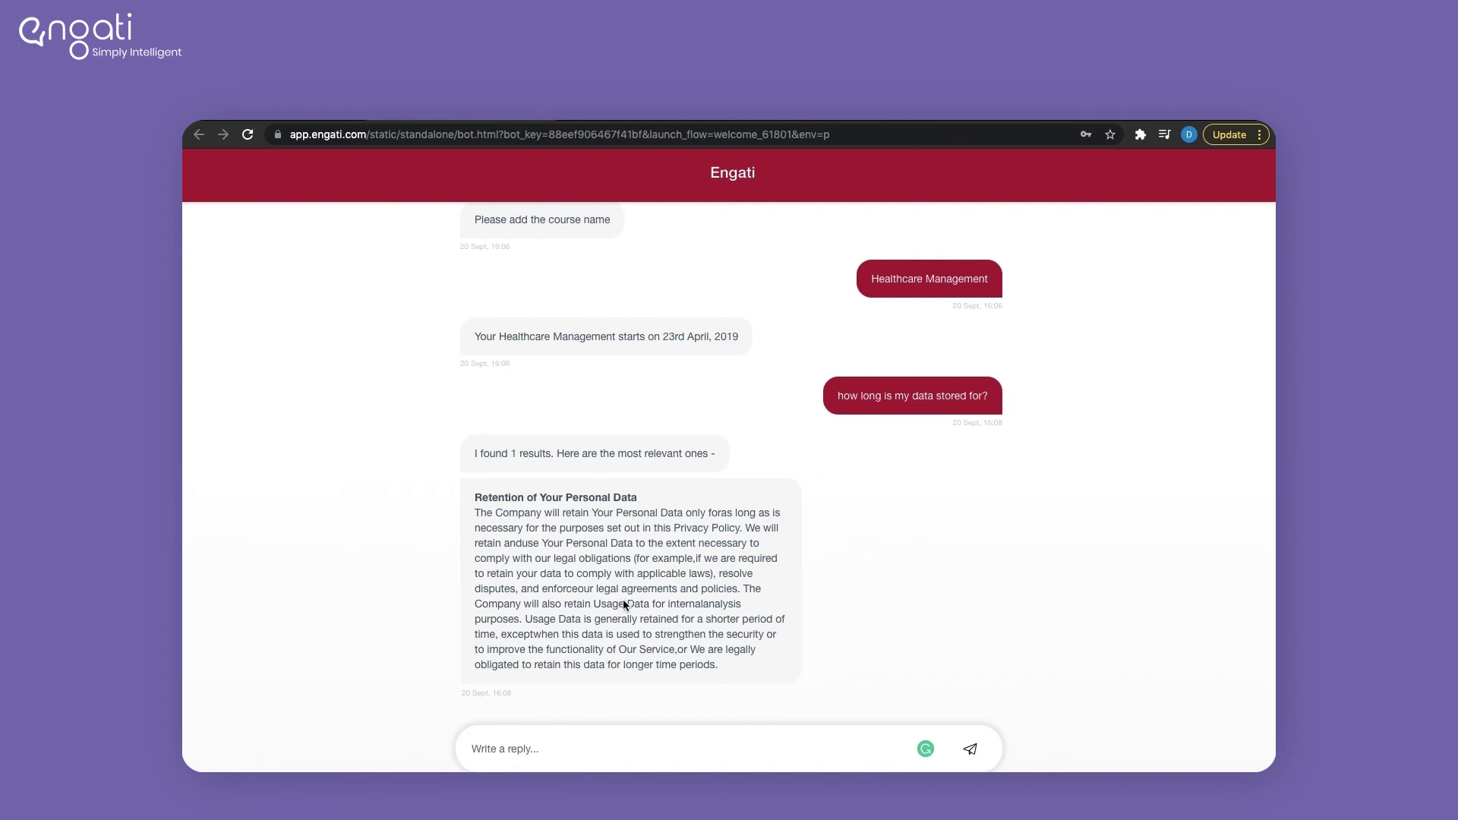
# Examine the bot's logged responses, comparing each user message with its closest match, actual response and score
pyautogui.click(281, 119)
pyautogui.click(347, 390)
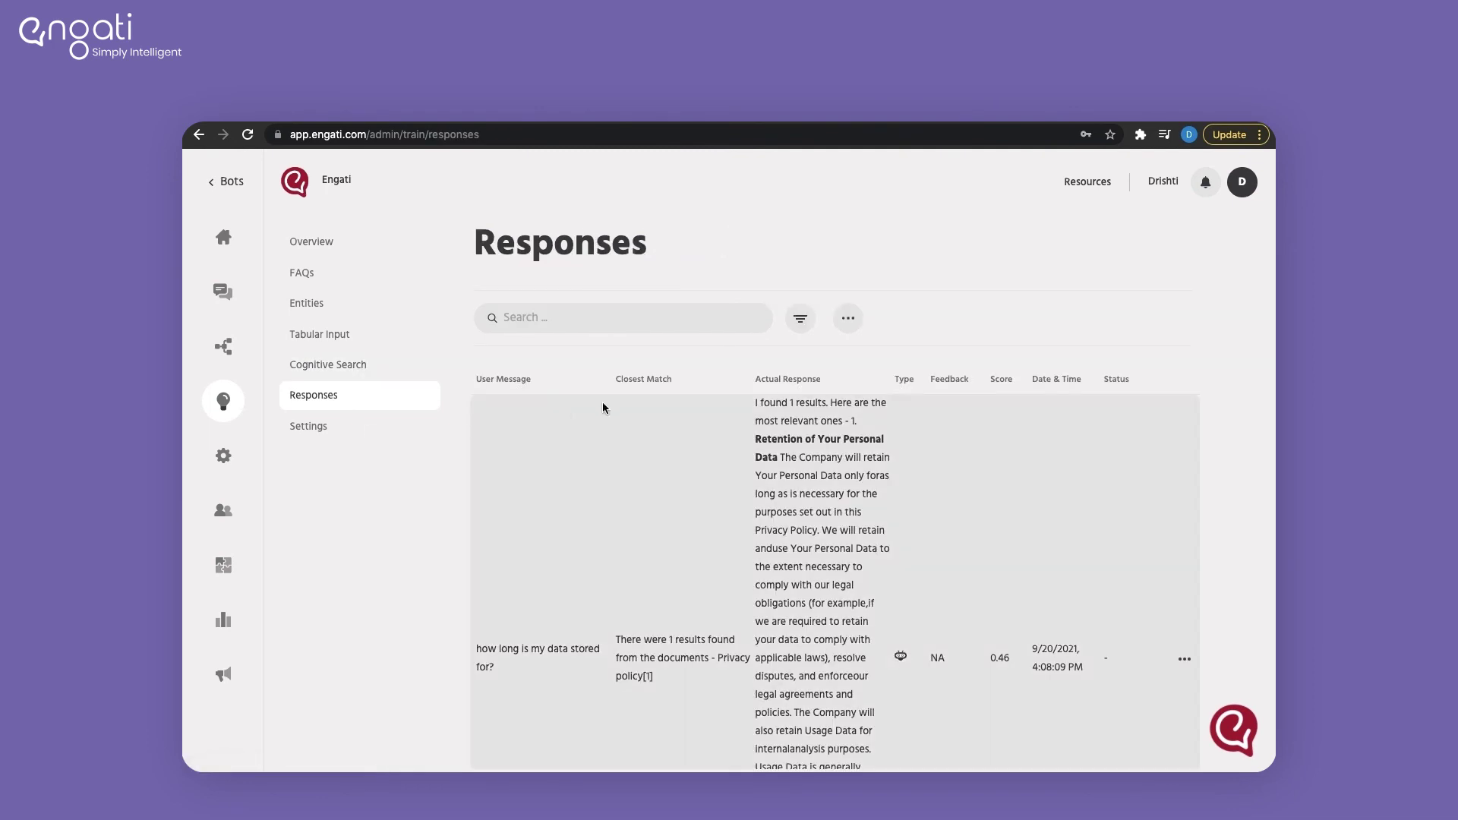
pyautogui.scroll(-1, 559, 594)
pyautogui.tripleClick(508, 571)
pyautogui.hotkey('ctrl', 'shift', 'Tab')
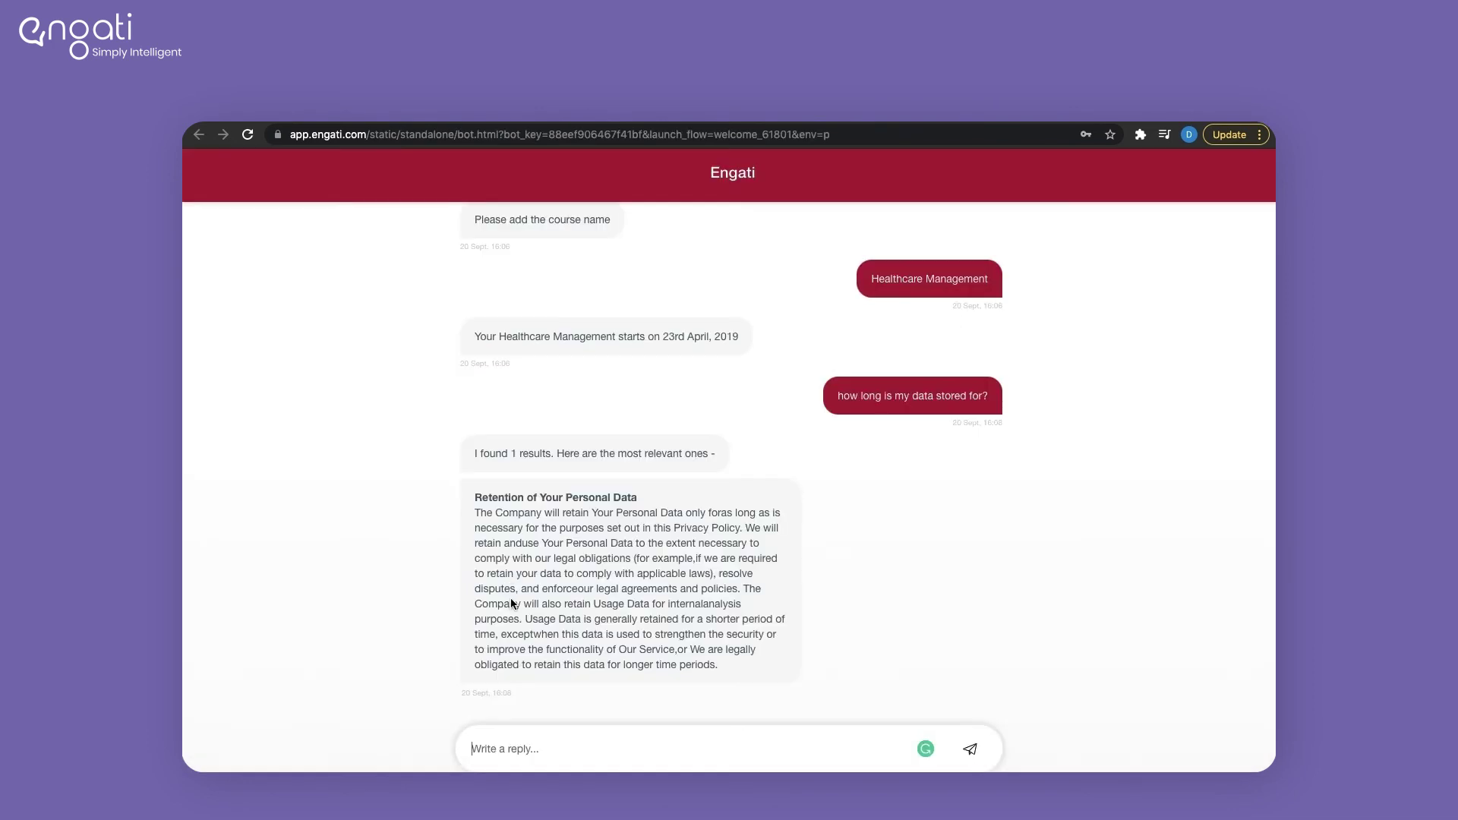
pyautogui.hotkey('ctrl', 'Tab')
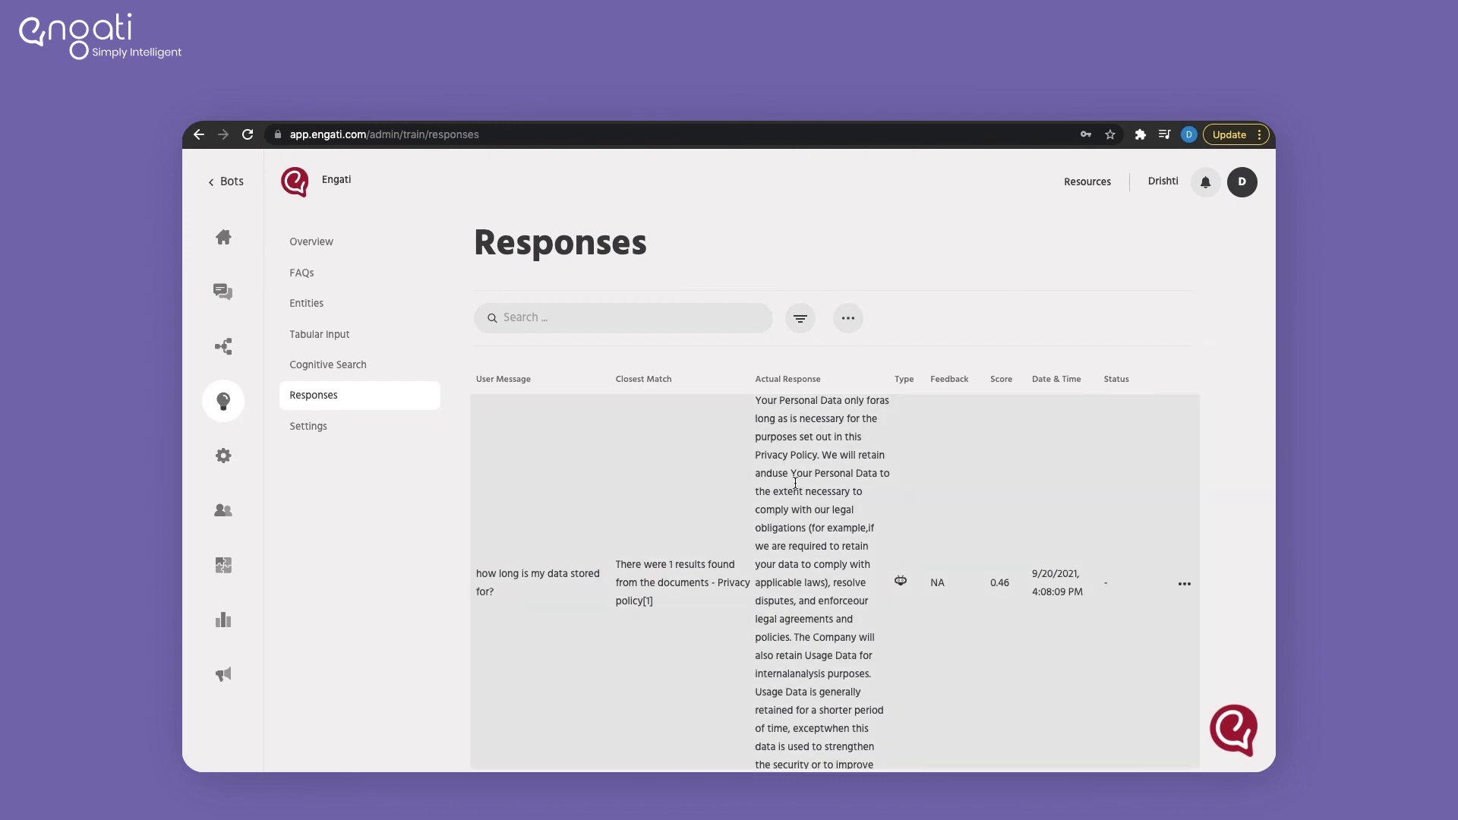
pyautogui.scroll(-1, 905, 579)
pyautogui.scroll(-3, 1014, 600)
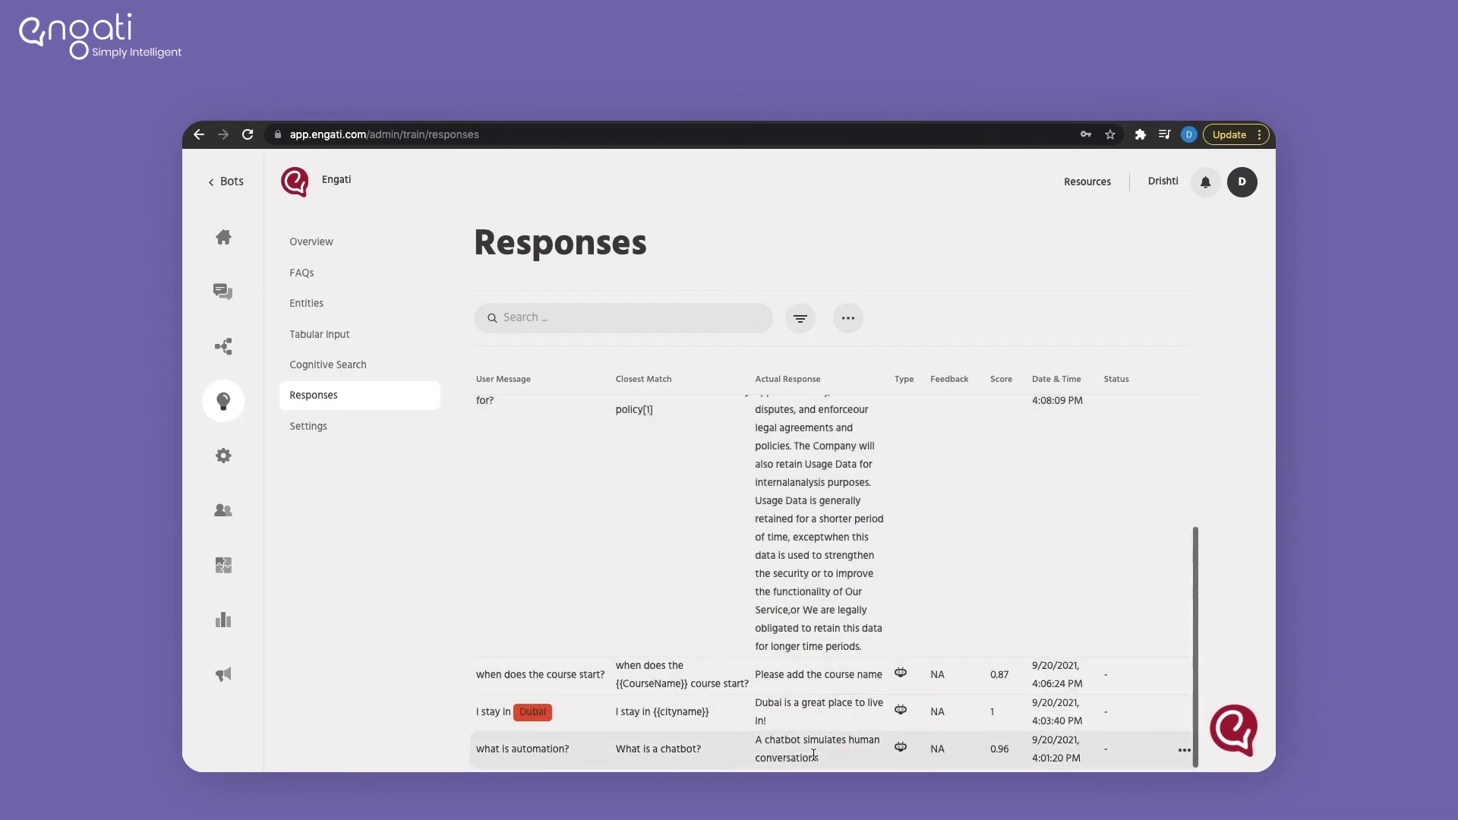
# Train the logged response for "what is automation?" with a new Message answer "It can simulate human conversation" and add it
pyautogui.click(1184, 750)
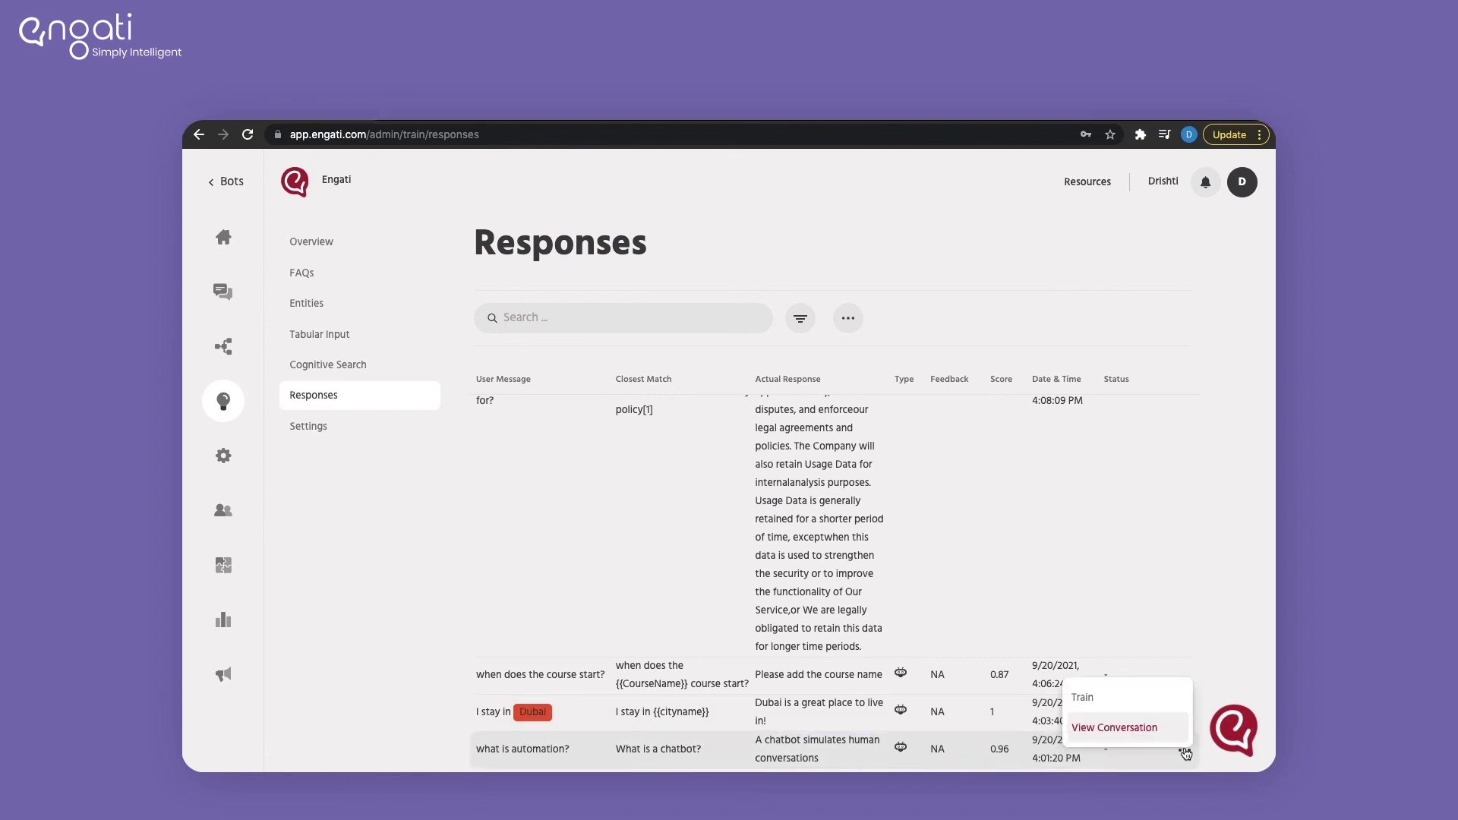
pyautogui.click(1117, 706)
pyautogui.scroll(-3, 672, 520)
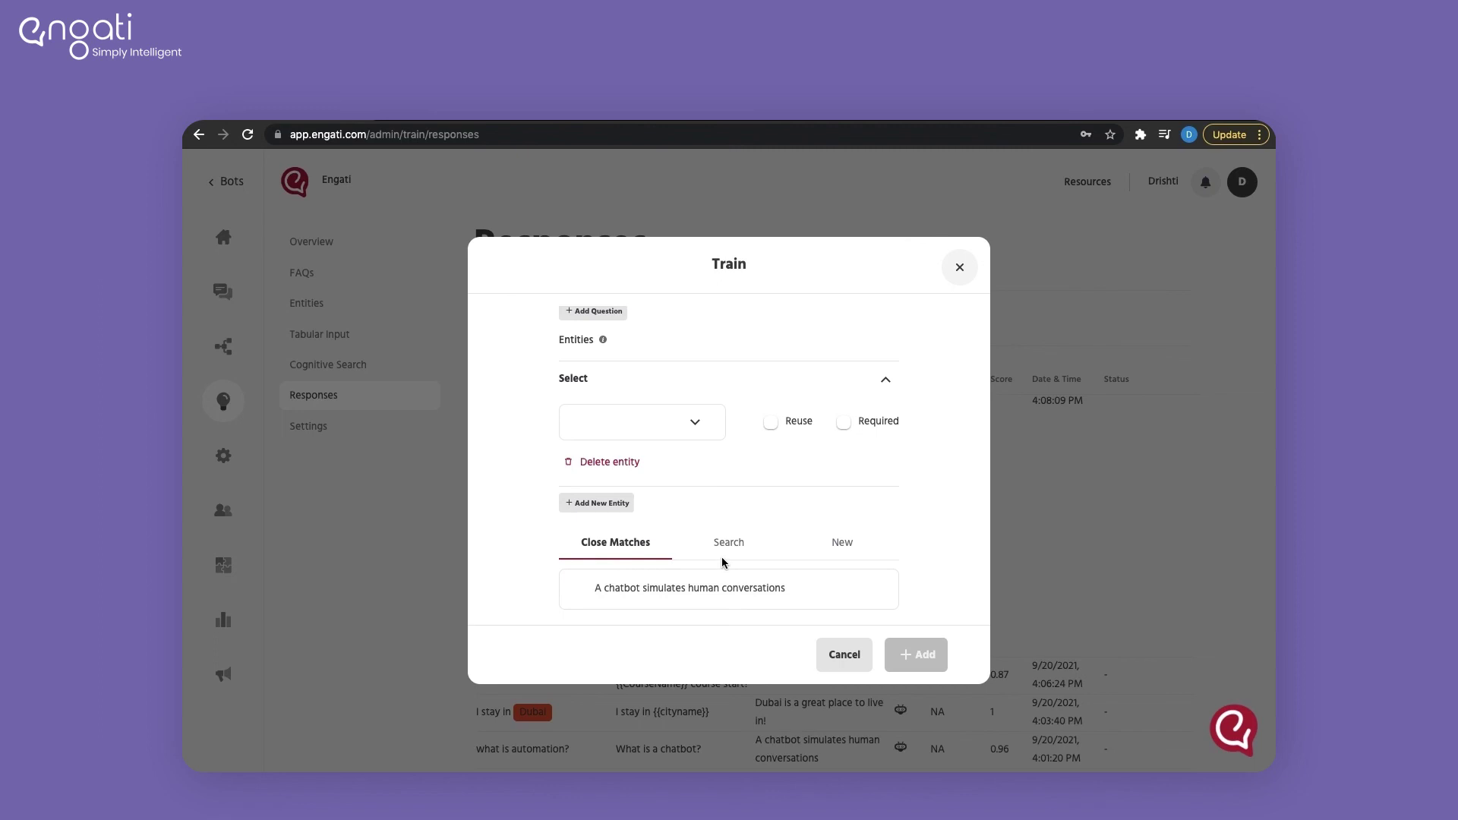
pyautogui.click(729, 542)
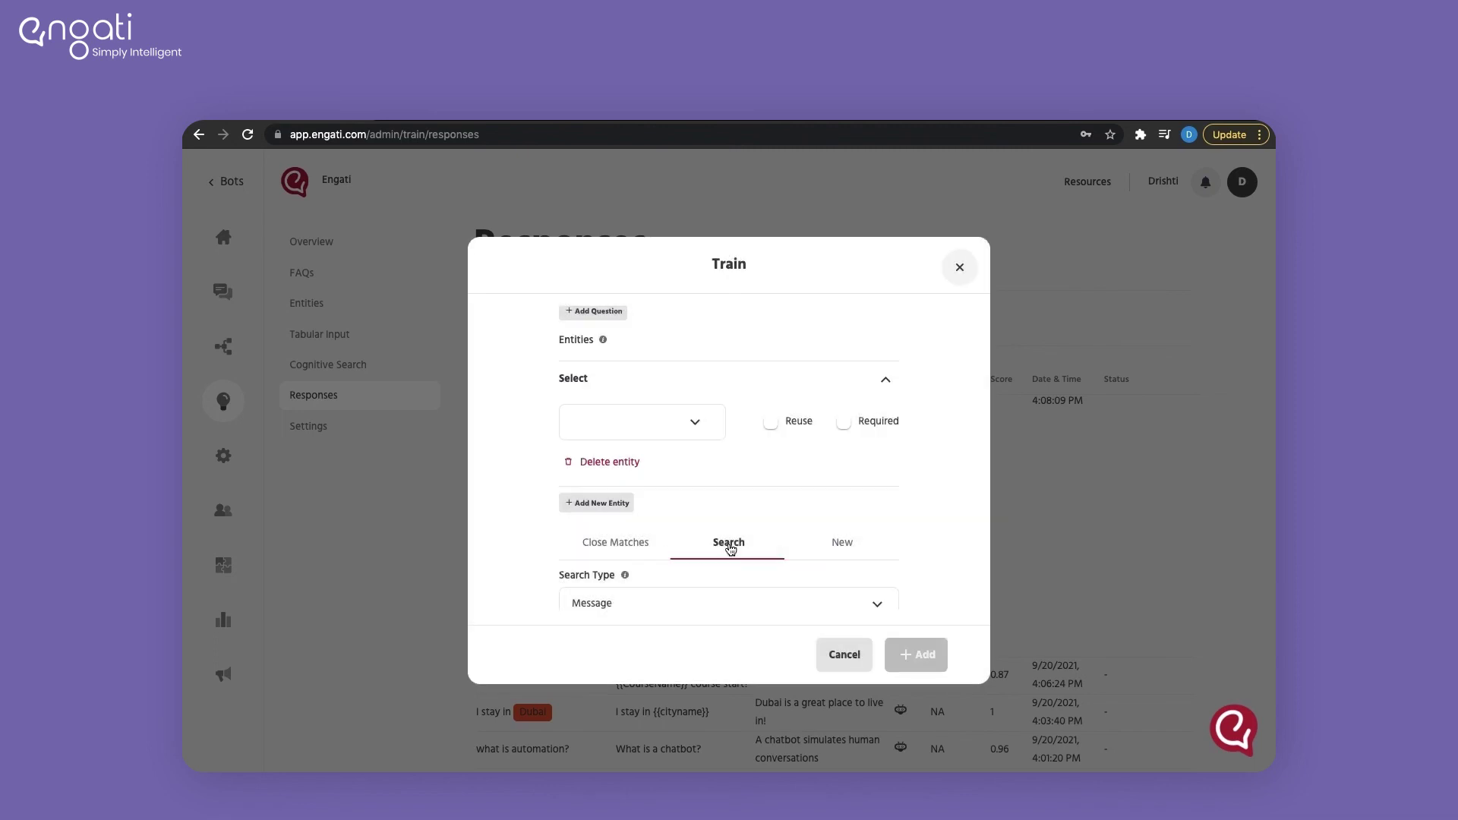
pyautogui.scroll(-3, 669, 562)
pyautogui.click(847, 402)
pyautogui.scroll(-1, 763, 456)
pyautogui.click(572, 492)
pyautogui.write('It can simulate human conversation')
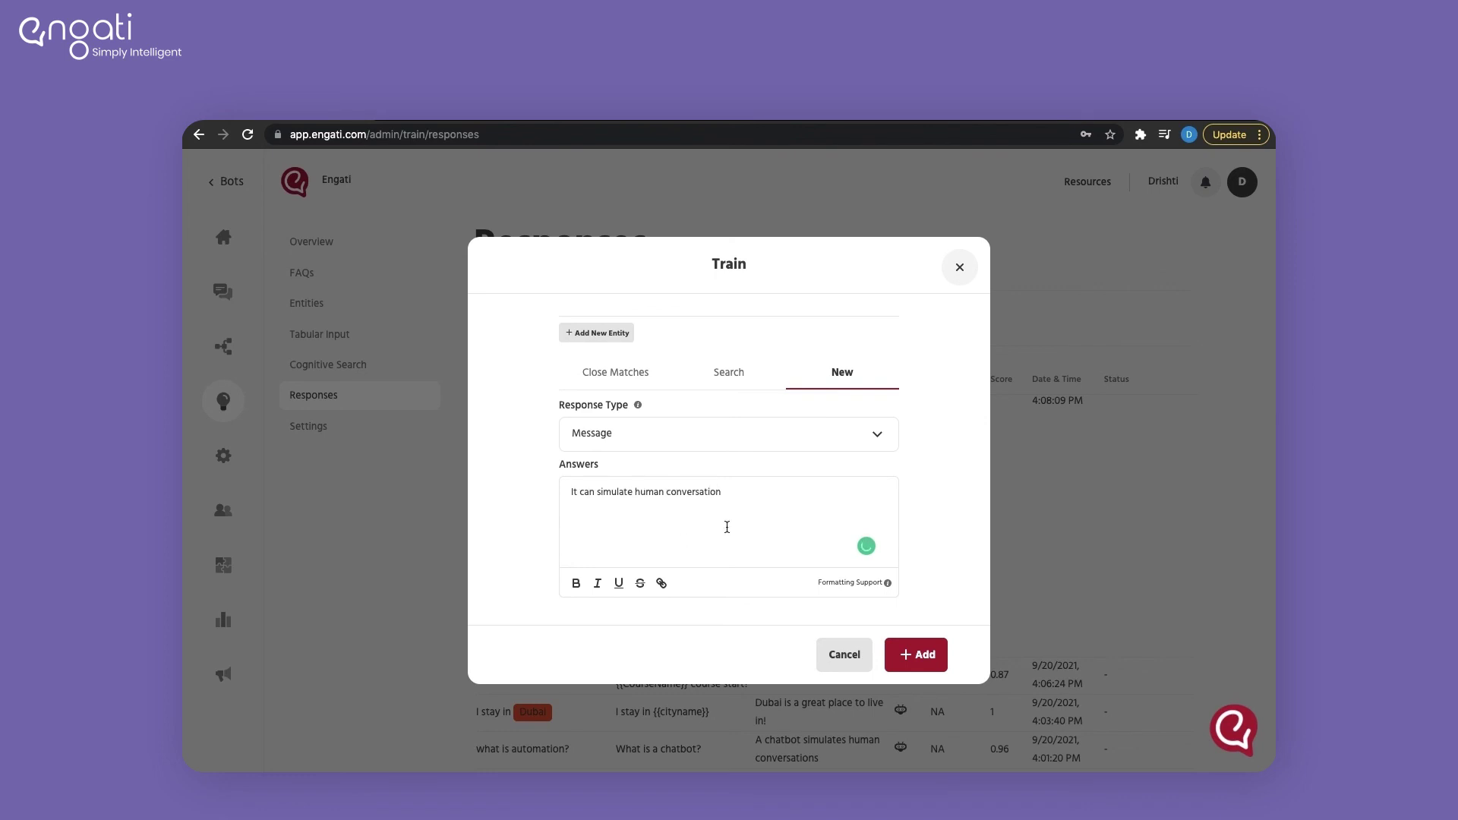
pyautogui.click(916, 655)
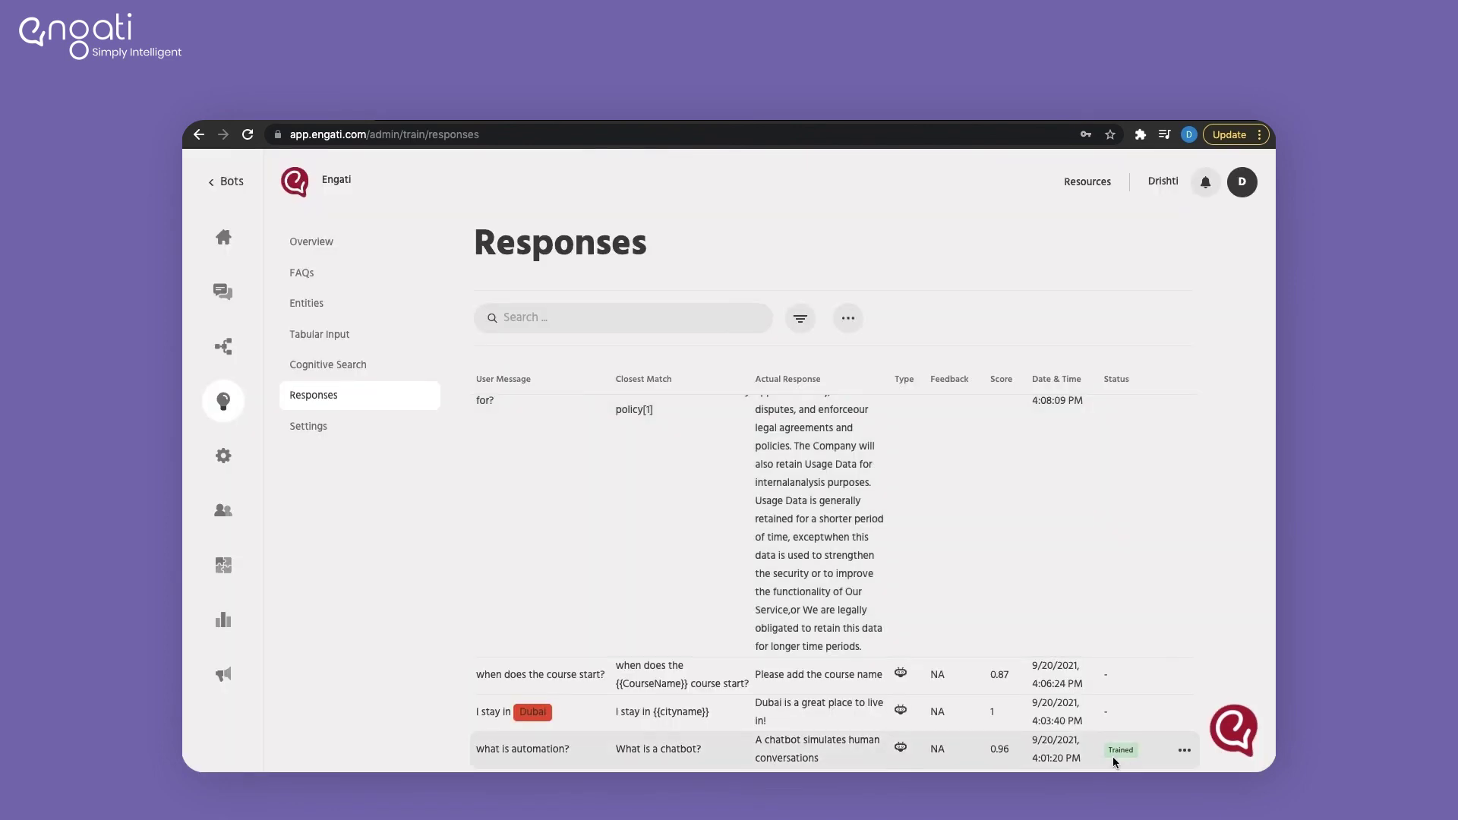
# View the full conversation behind the "what is automation?" response, close it and look through the logged responses again
pyautogui.click(1185, 751)
pyautogui.click(1114, 729)
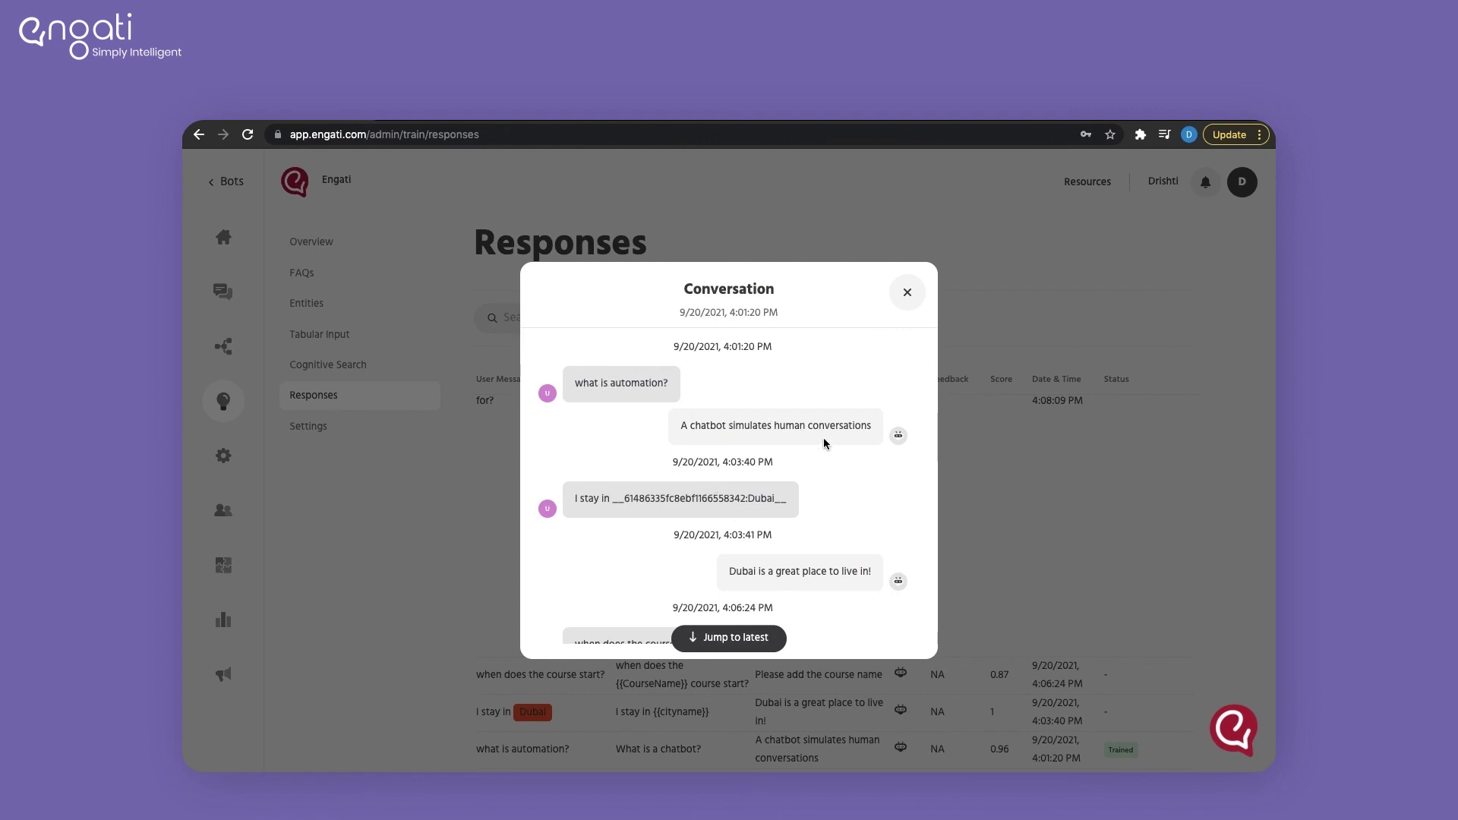
pyautogui.click(908, 294)
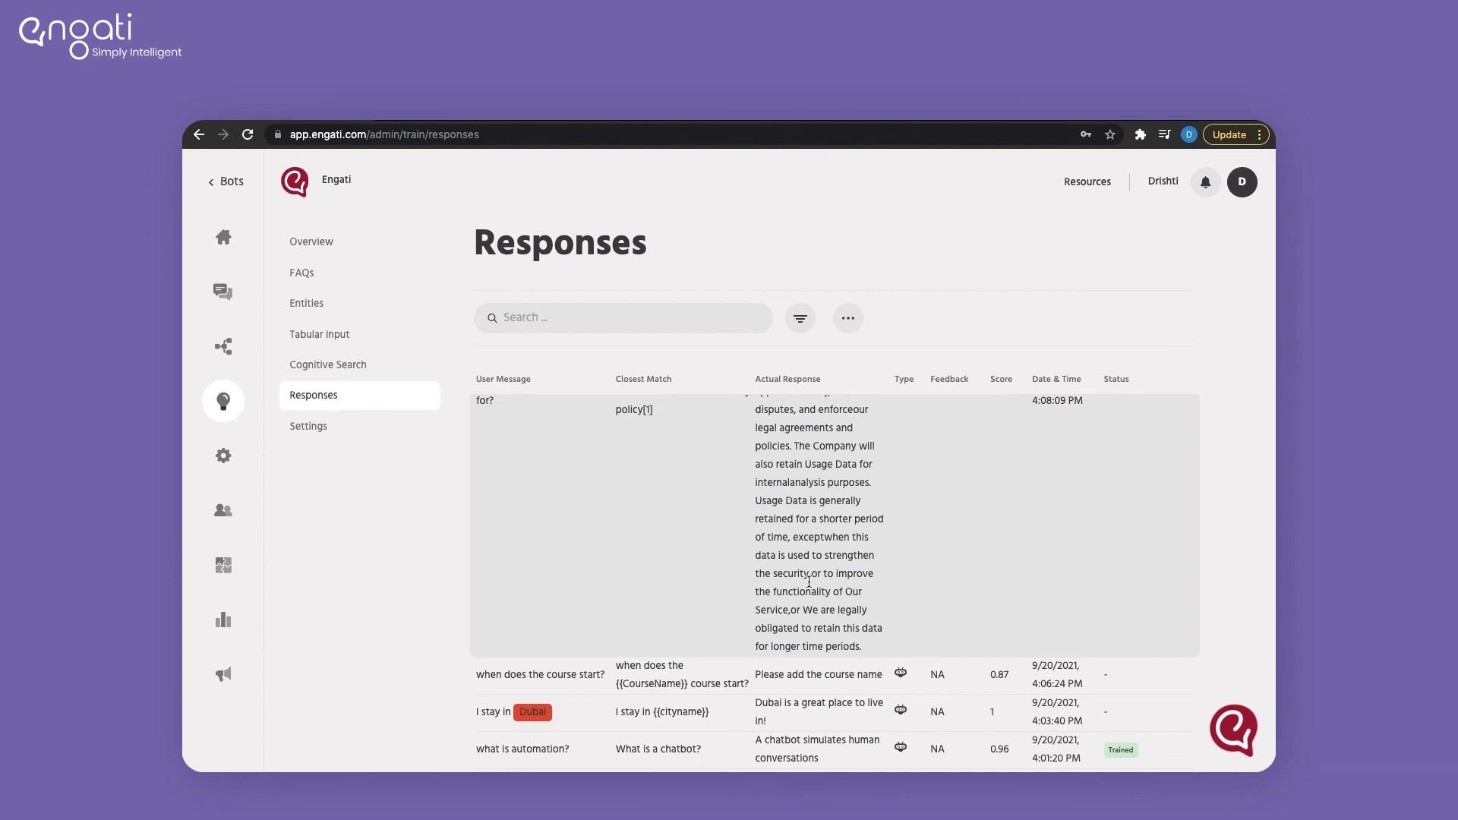
pyautogui.scroll(5, 809, 582)
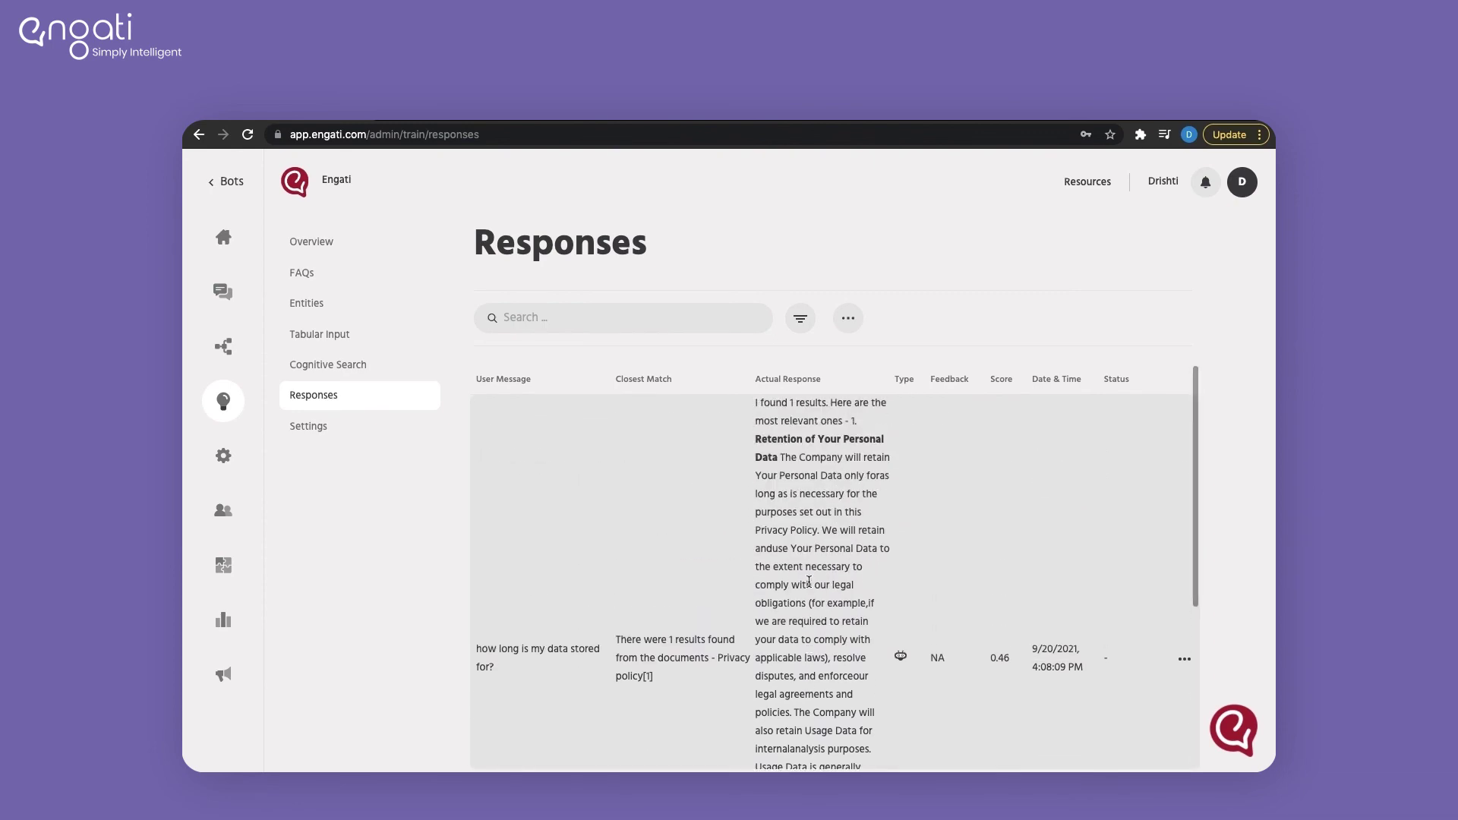
pyautogui.scroll(-2, 705, 526)
pyautogui.scroll(-1, 705, 526)
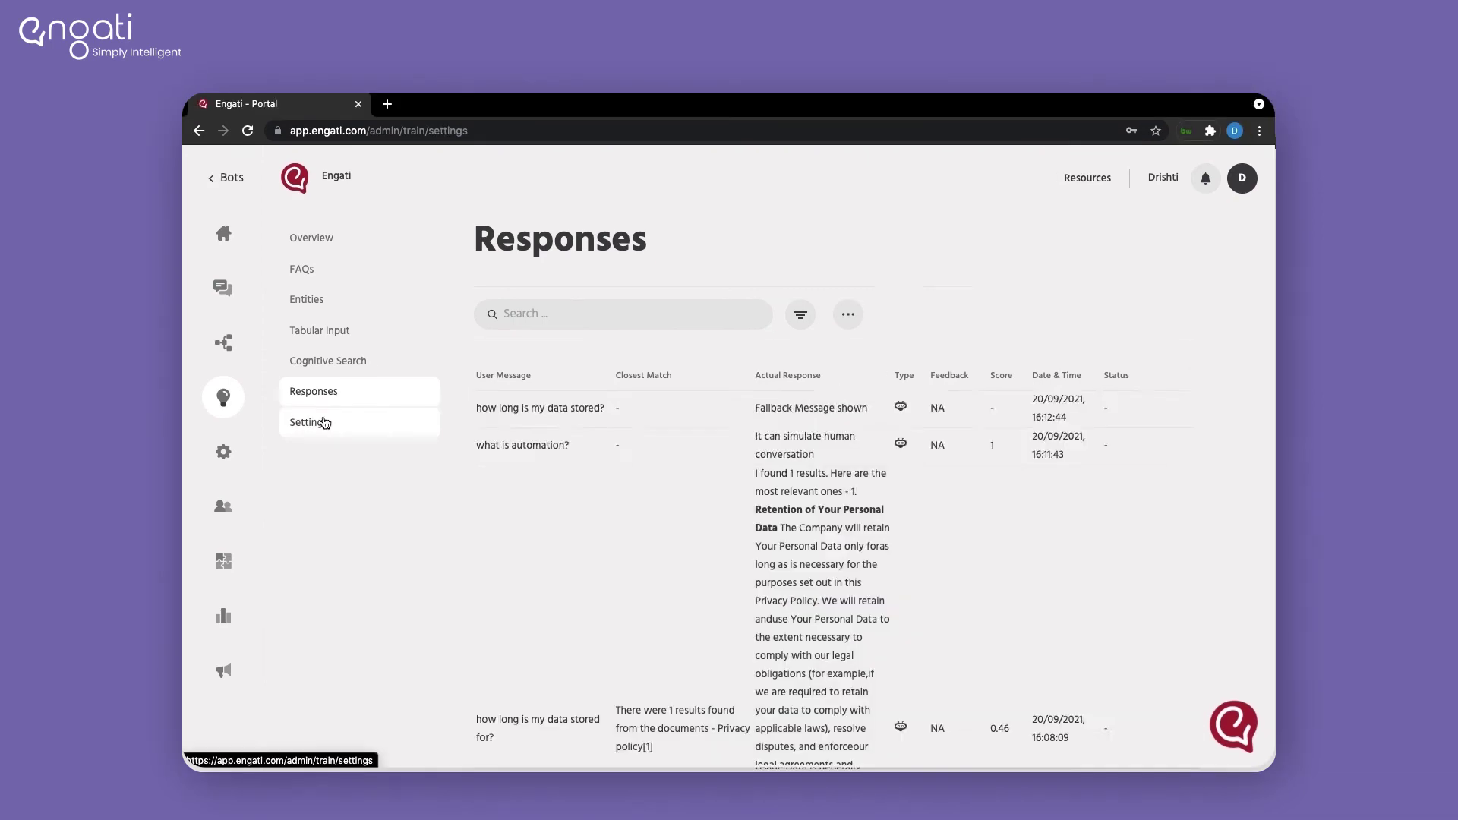
# Review the Smart Response training settings and set the Bot Response Delay Duration to 1 second
pyautogui.click(323, 422)
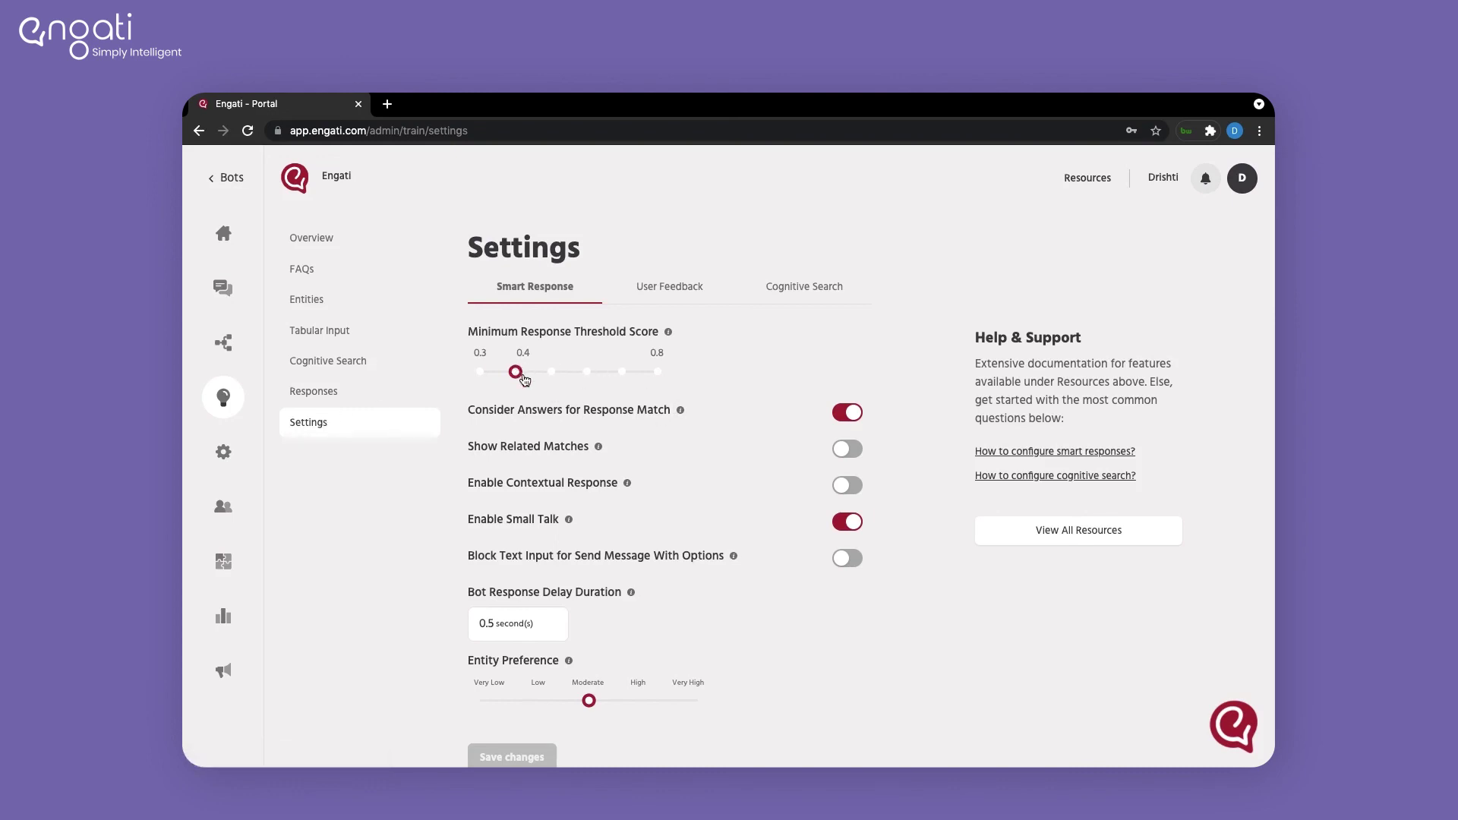
pyautogui.scroll(-1, 516, 372)
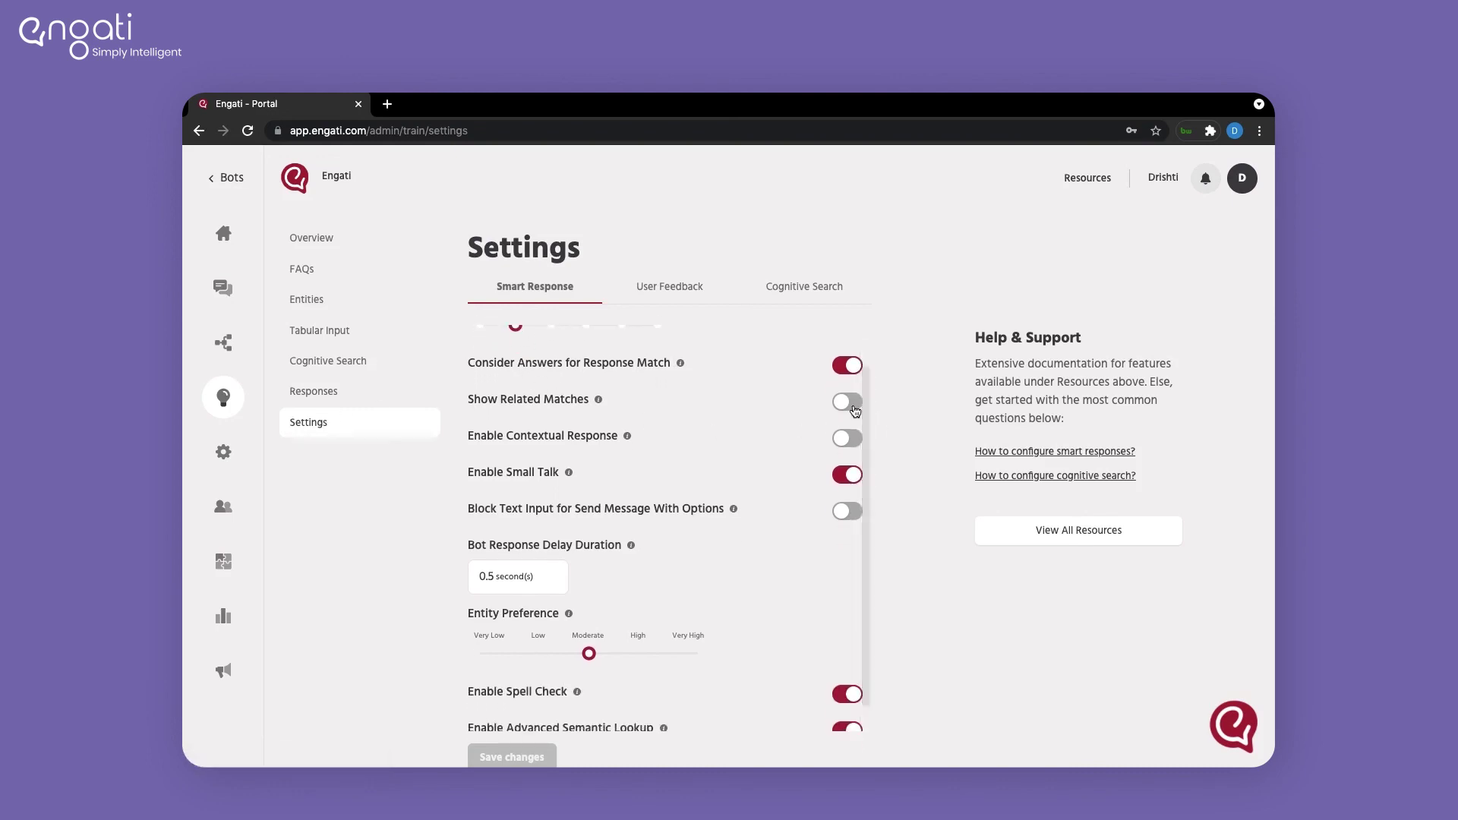
pyautogui.scroll(-1, 761, 442)
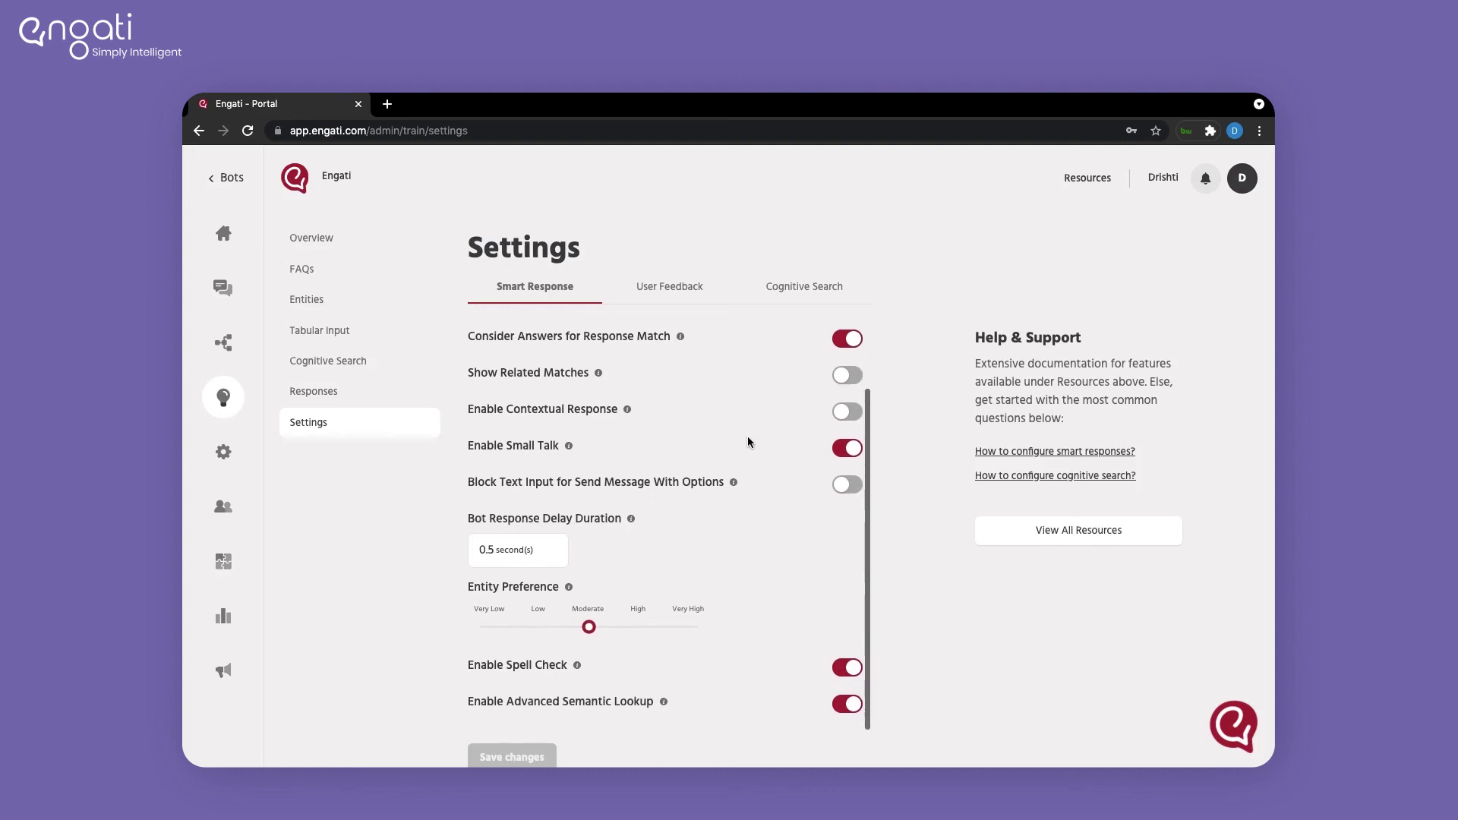
pyautogui.click(552, 546)
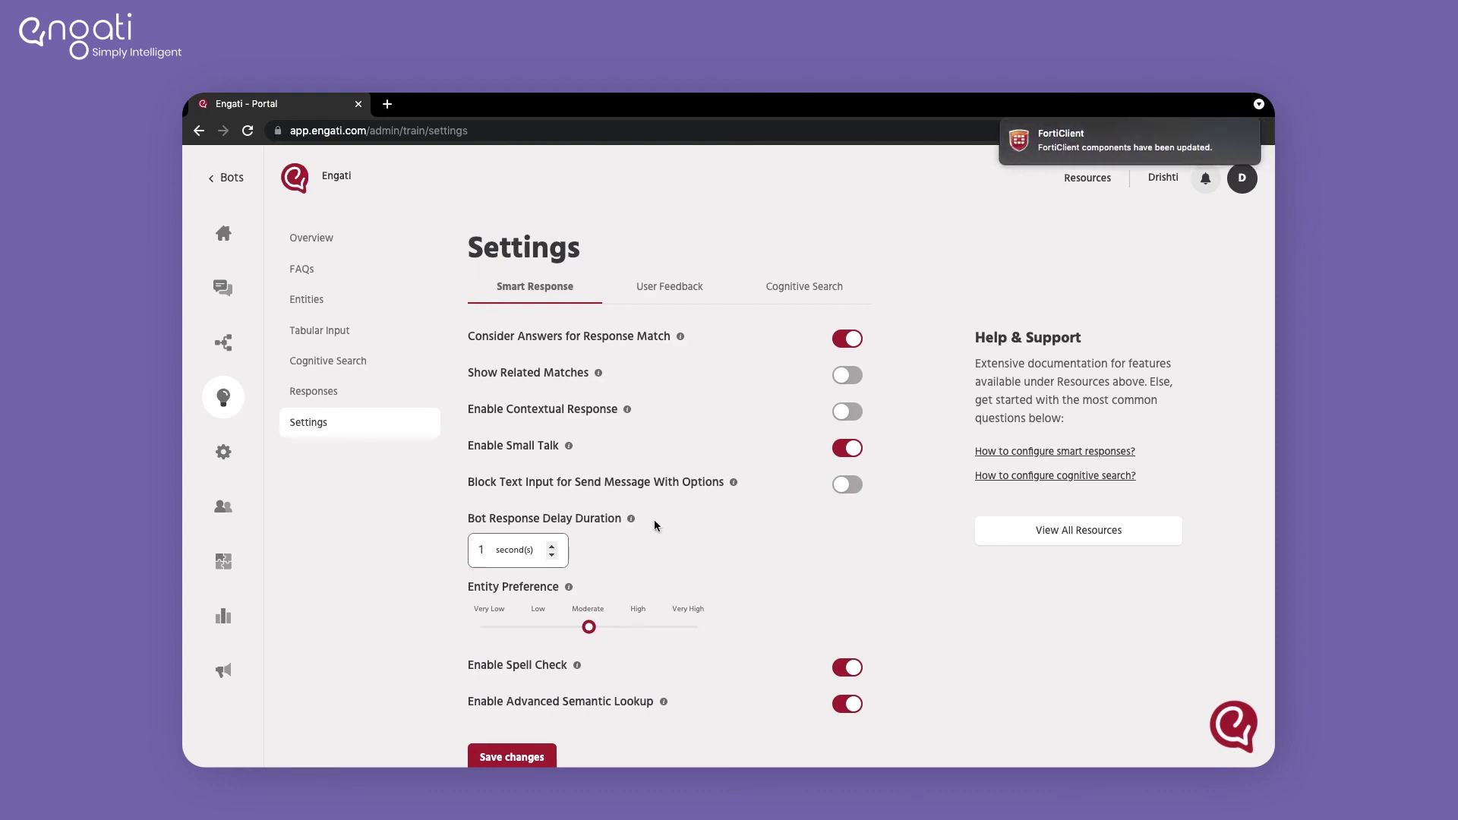
# Switch to the User Feedback settings, discarding the delay change, and compare the options of the Prompt and Thumbs Up/Down feedback types
pyautogui.click(684, 302)
pyautogui.click(794, 492)
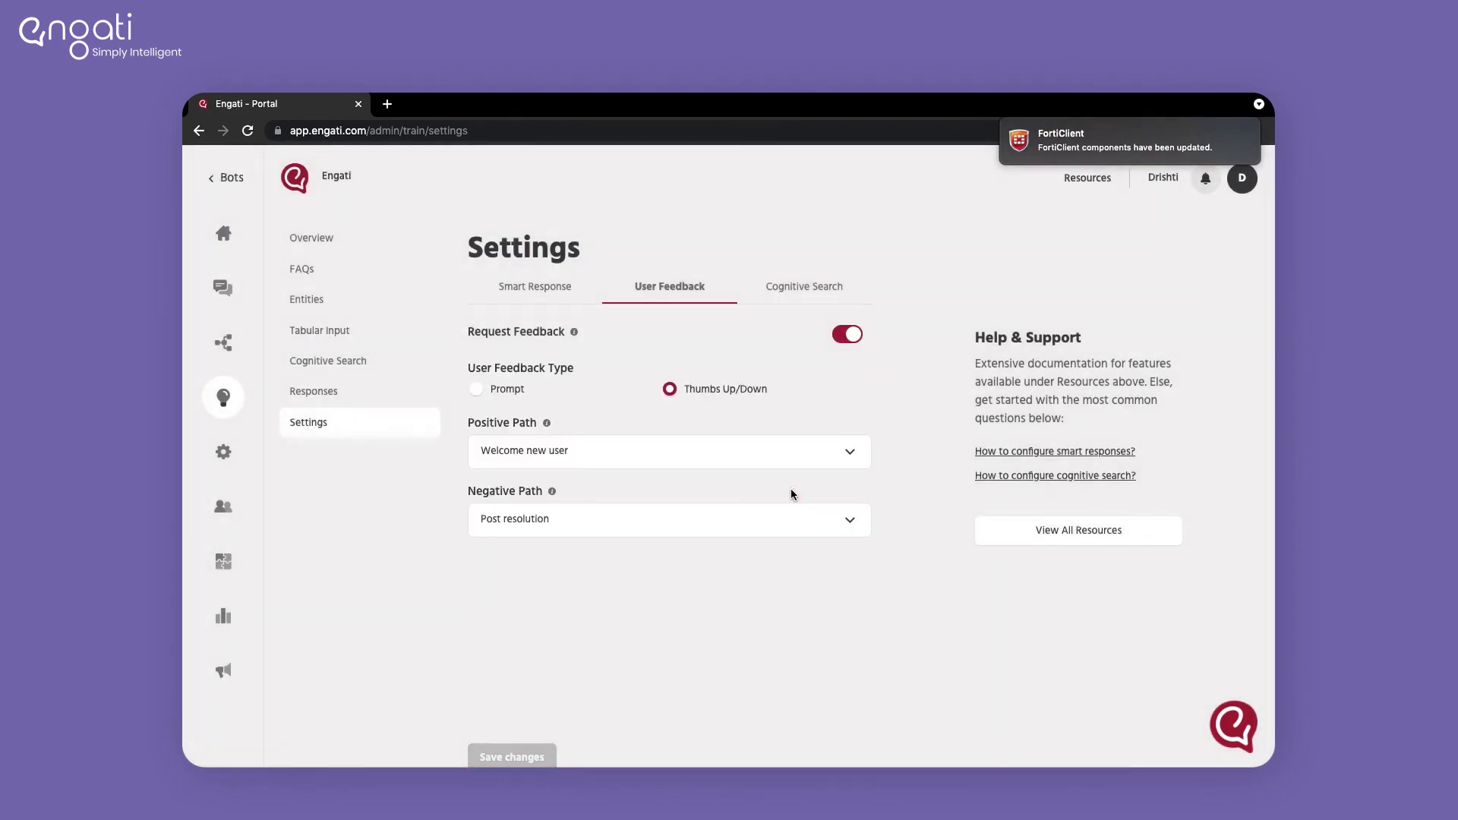
pyautogui.click(475, 390)
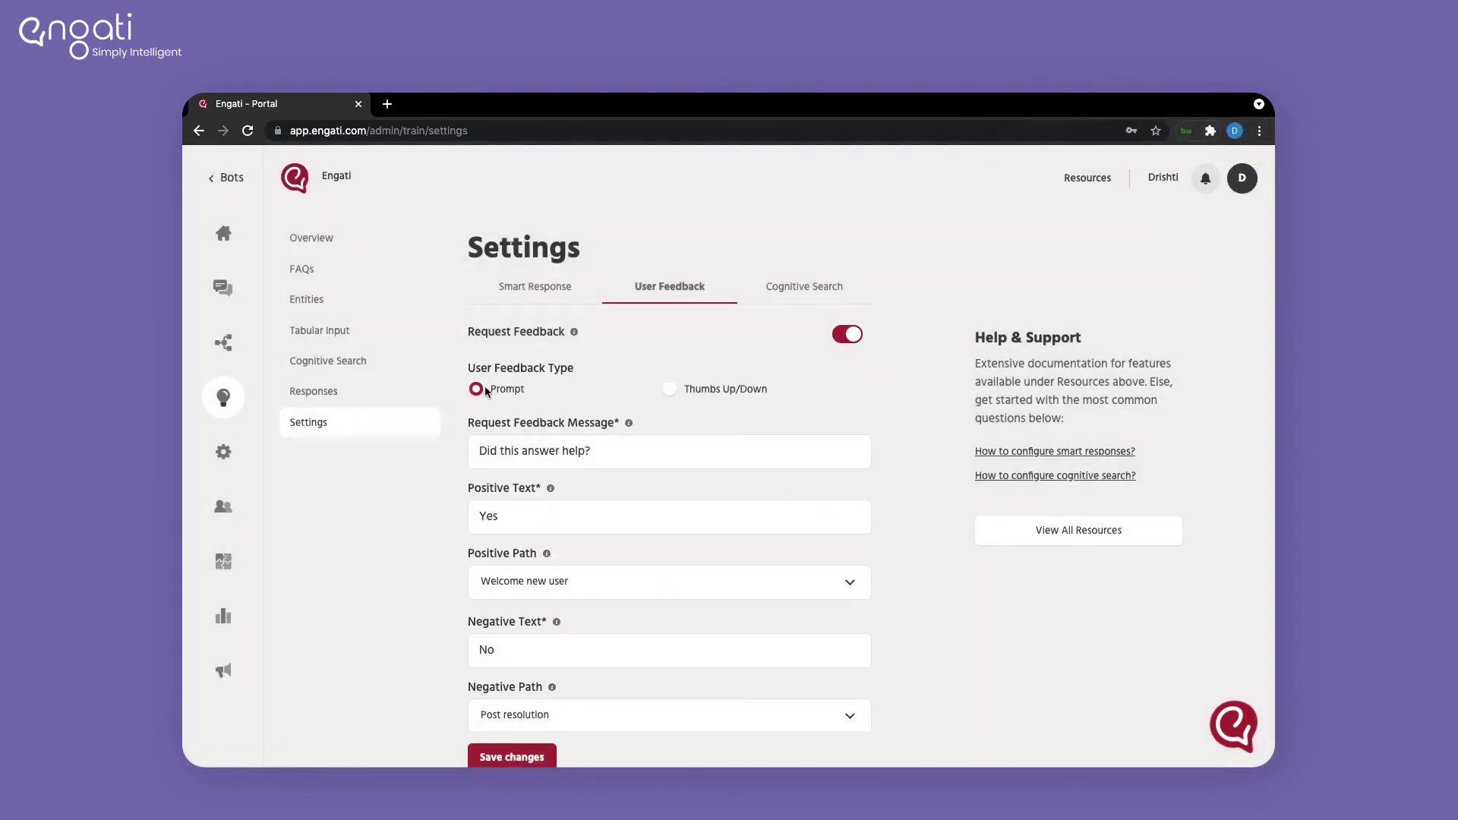
pyautogui.click(672, 391)
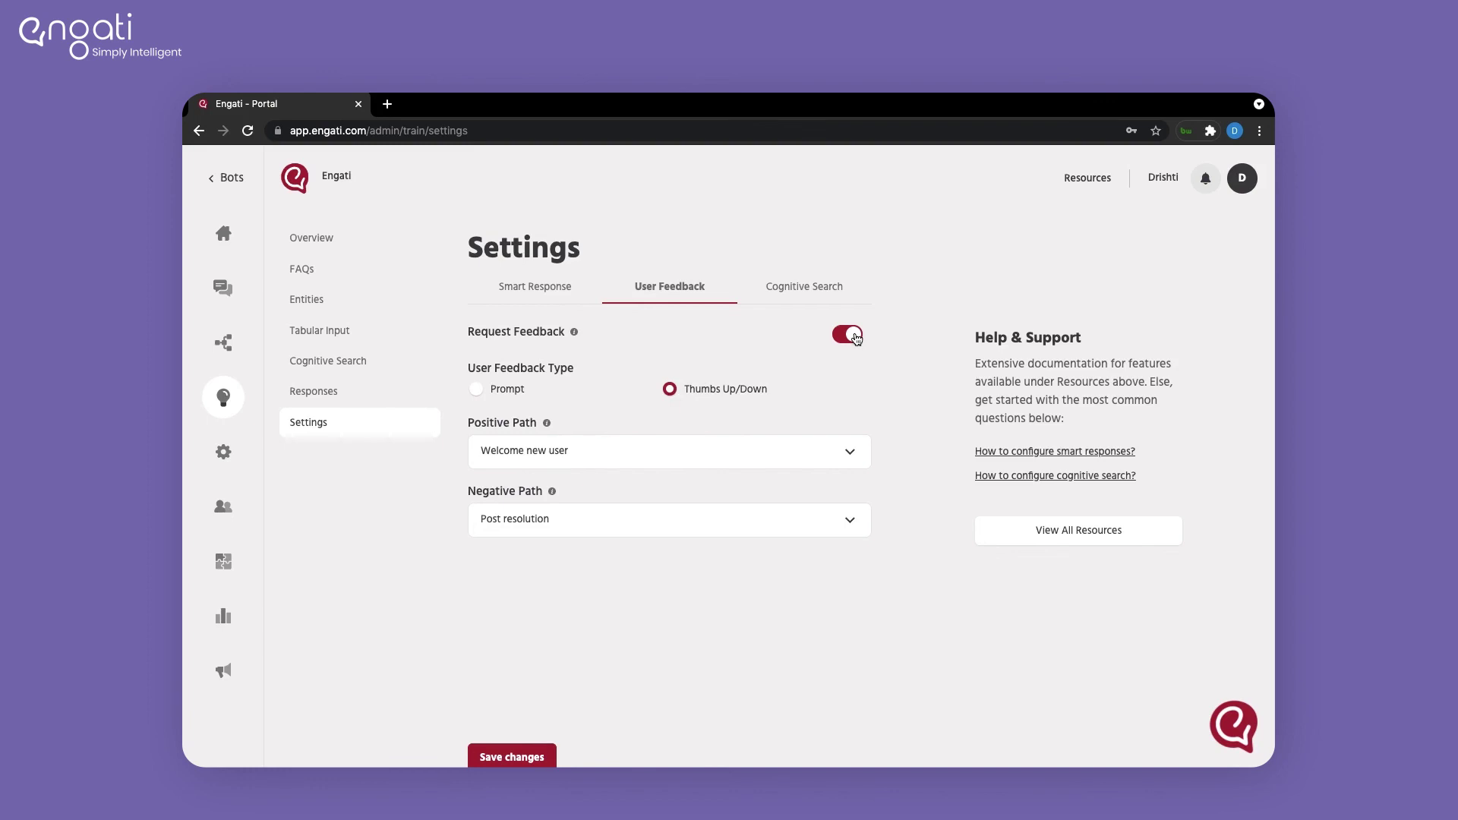
# Switch to the Cognitive Search settings without saving the feedback changes, and toggle Show Link to Access the Document
pyautogui.click(808, 286)
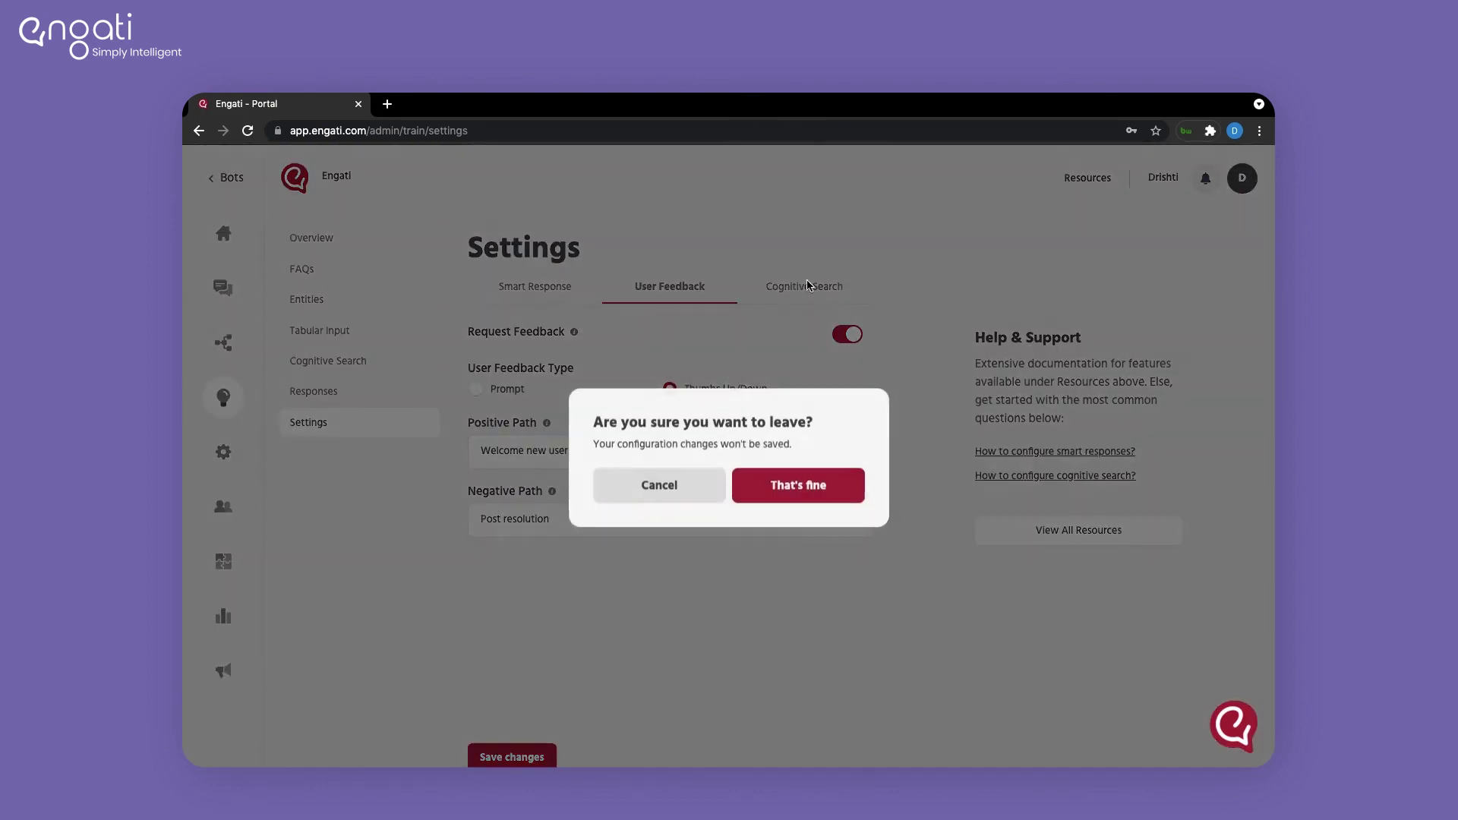
pyautogui.click(784, 471)
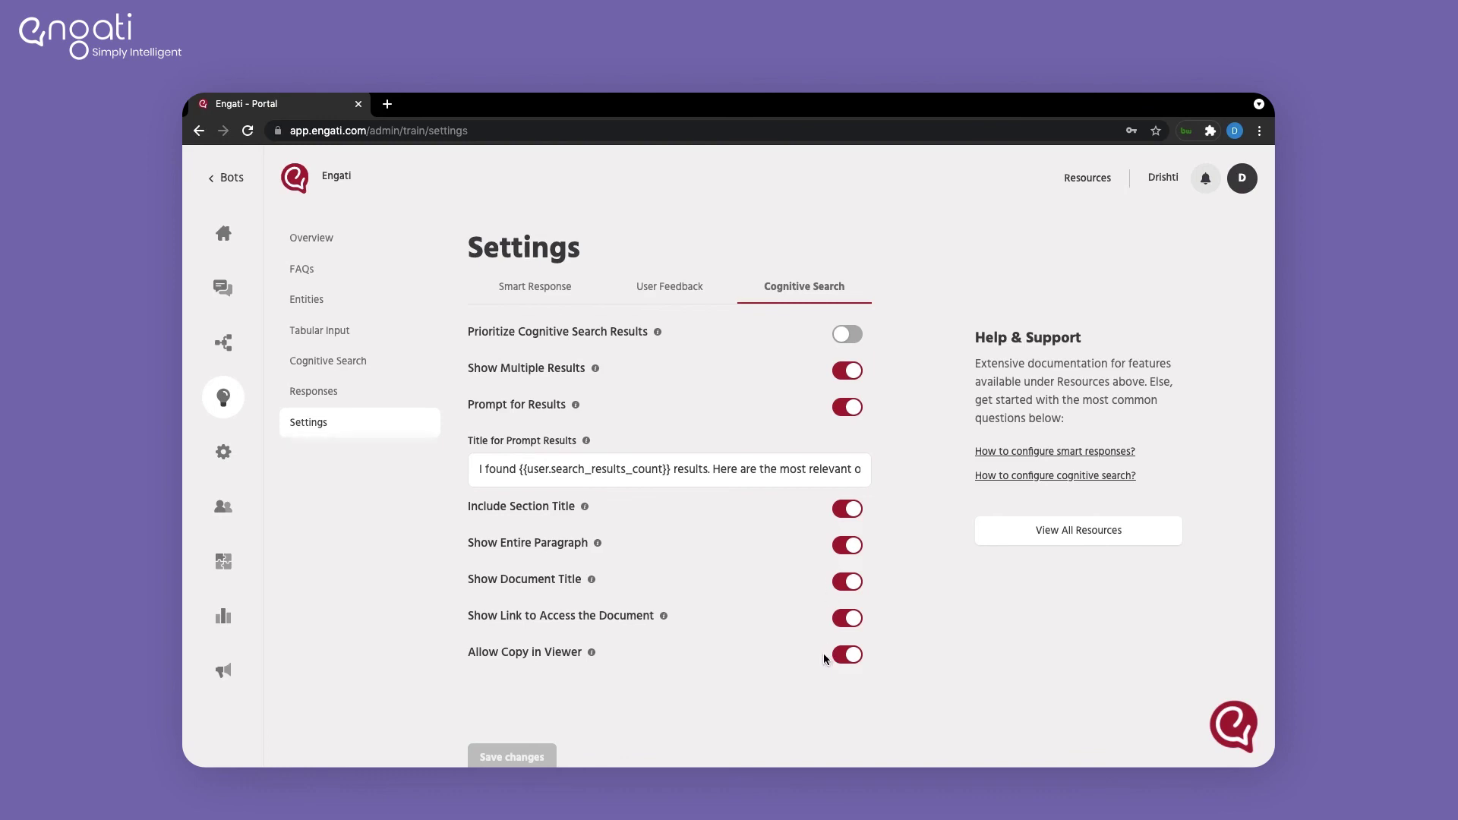
pyautogui.click(847, 618)
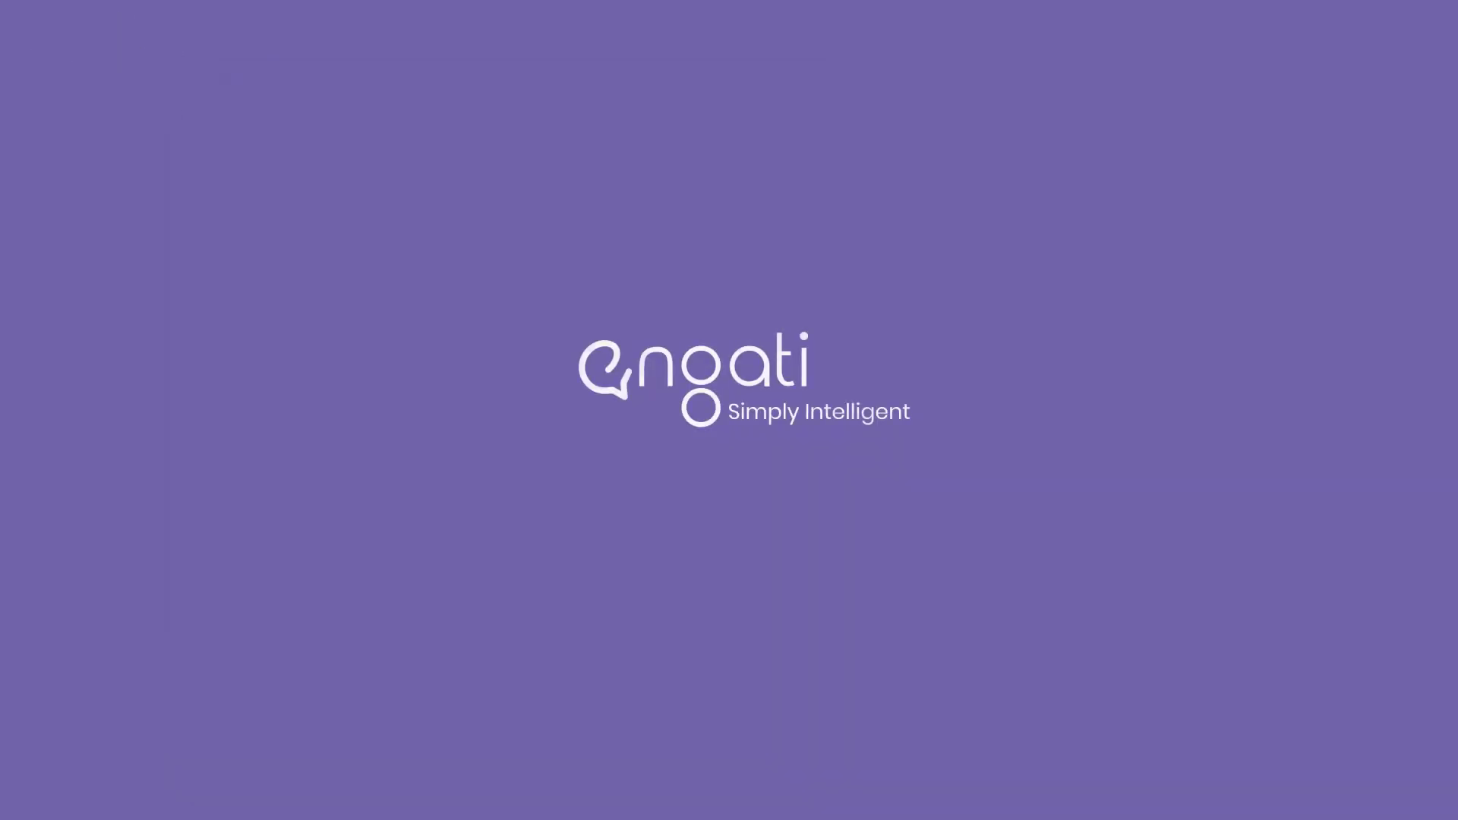